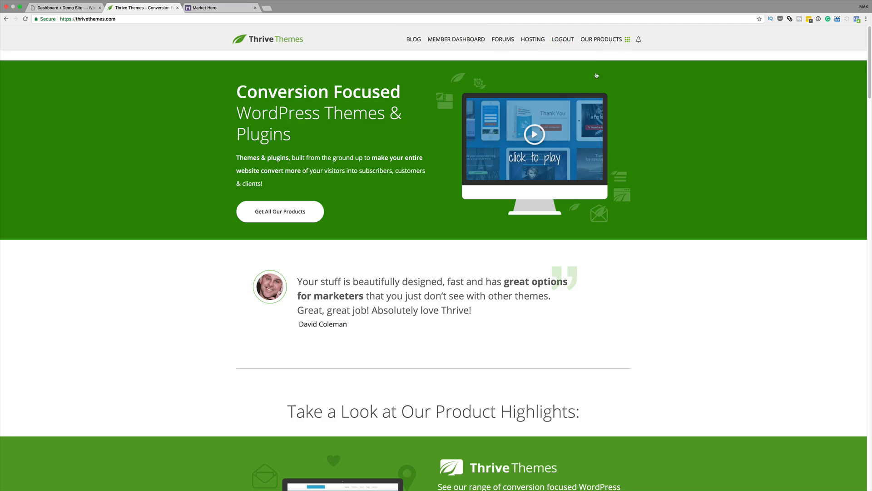
# - From the products overview, scroll through the Thrive Leads opt-in form types to the four pricing plans
pyautogui.click(601, 39)
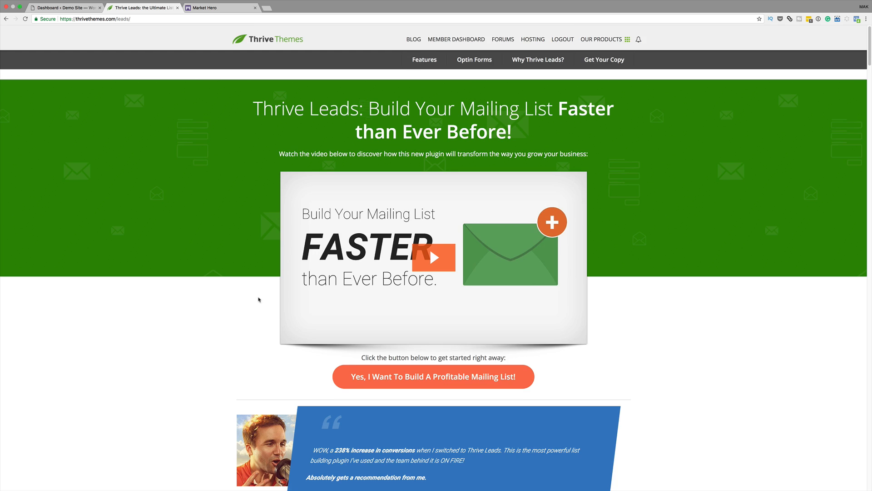
pyautogui.scroll(-10, 259, 299)
pyautogui.scroll(-10, 282, 300)
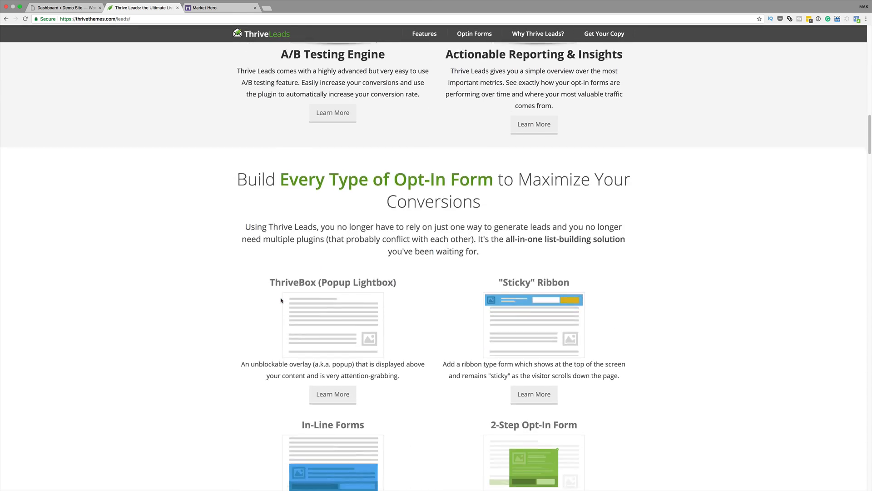
pyautogui.scroll(-3, 281, 300)
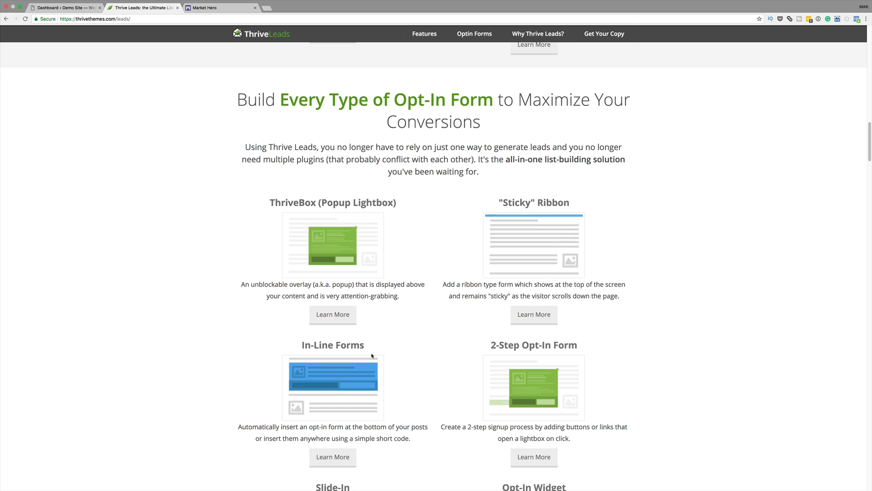
pyautogui.scroll(-5, 448, 358)
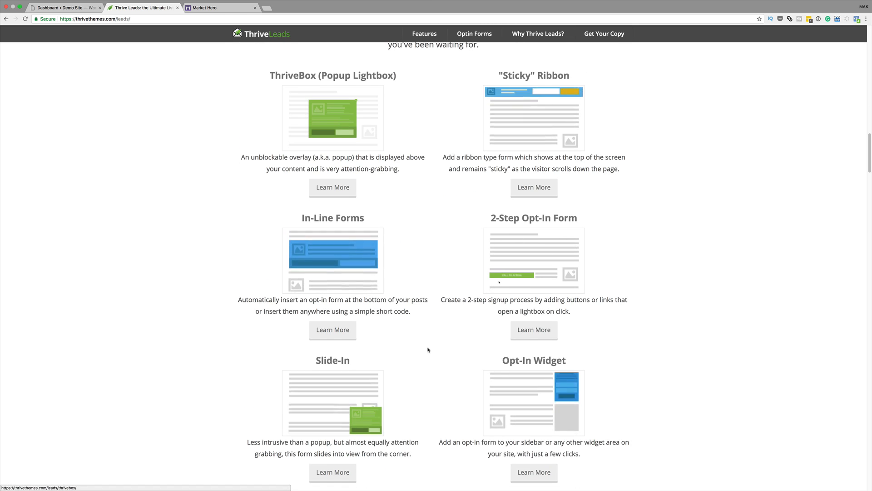
pyautogui.scroll(-2, 428, 350)
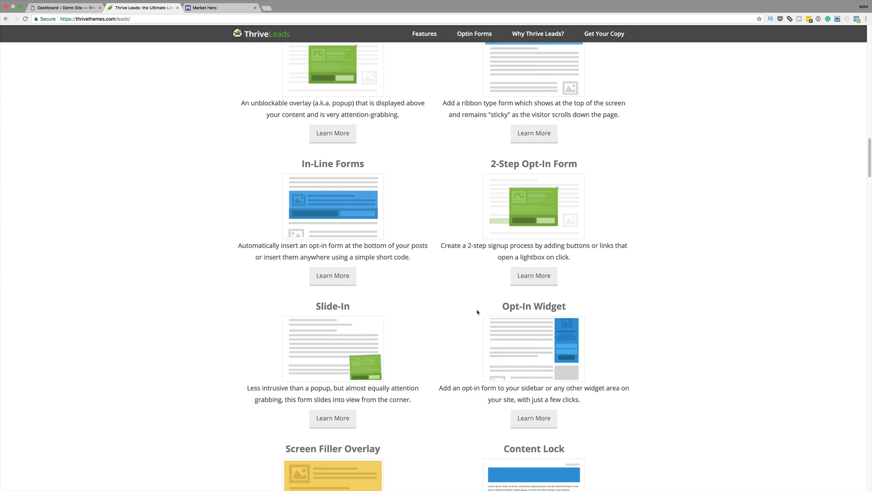
pyautogui.scroll(-6, 477, 312)
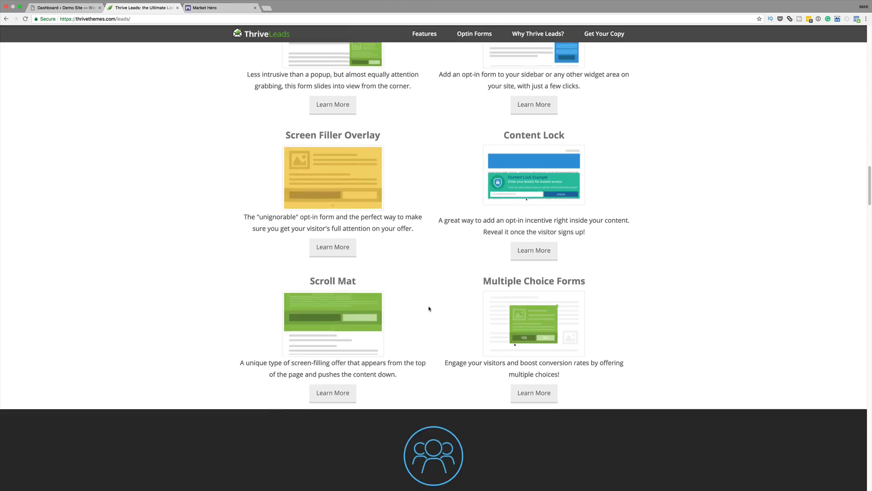
pyautogui.scroll(-7, 429, 309)
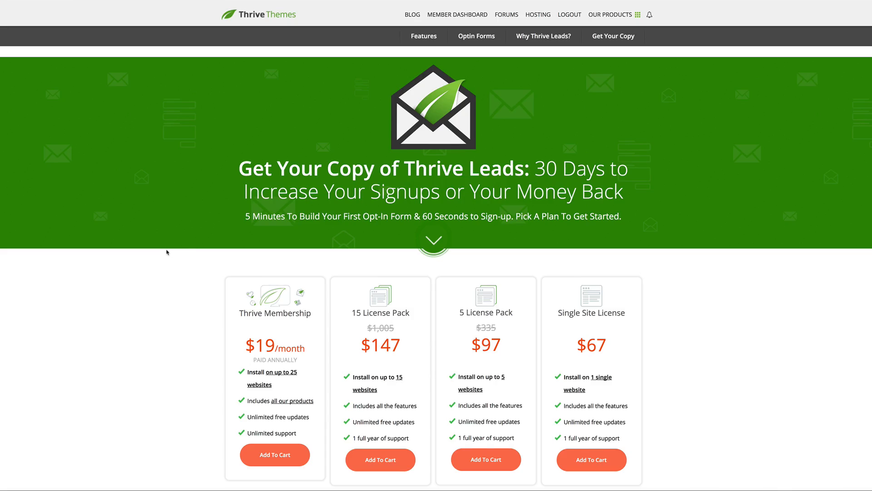
pyautogui.scroll(-3, 167, 252)
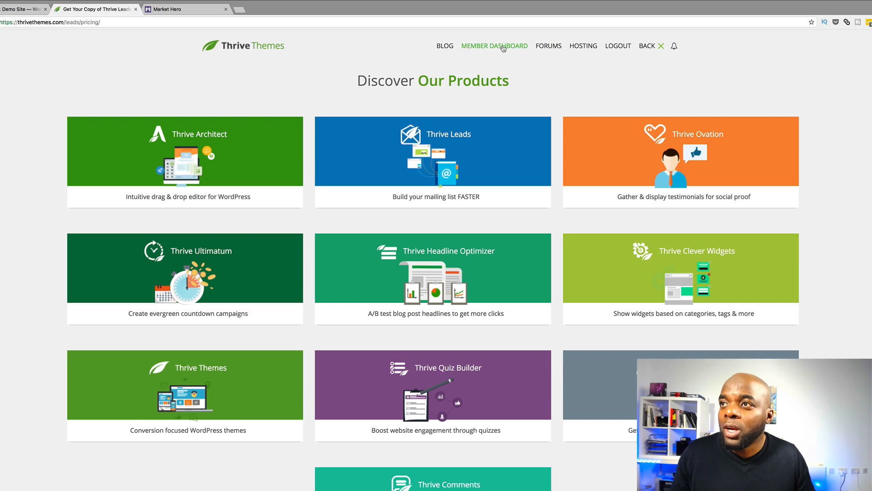
# - On the member dashboard, find Thrive Leads under Plugins and download its zip
pyautogui.click(503, 47)
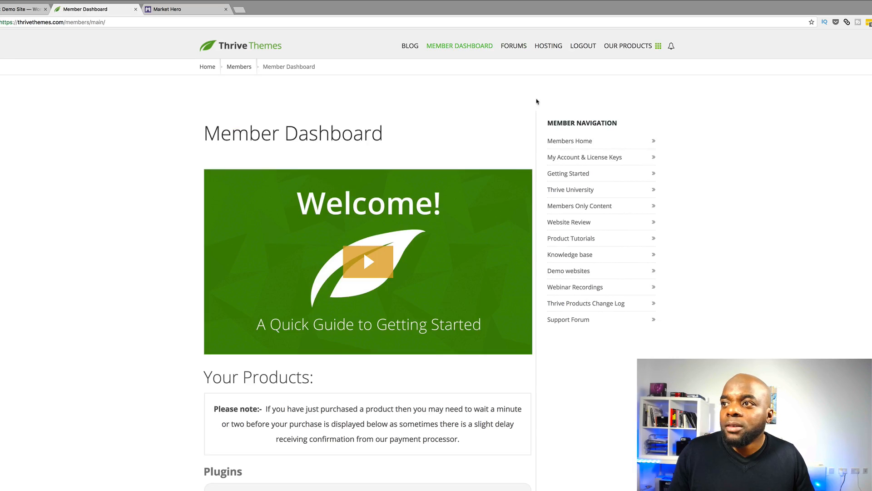
pyautogui.scroll(-6, 663, 241)
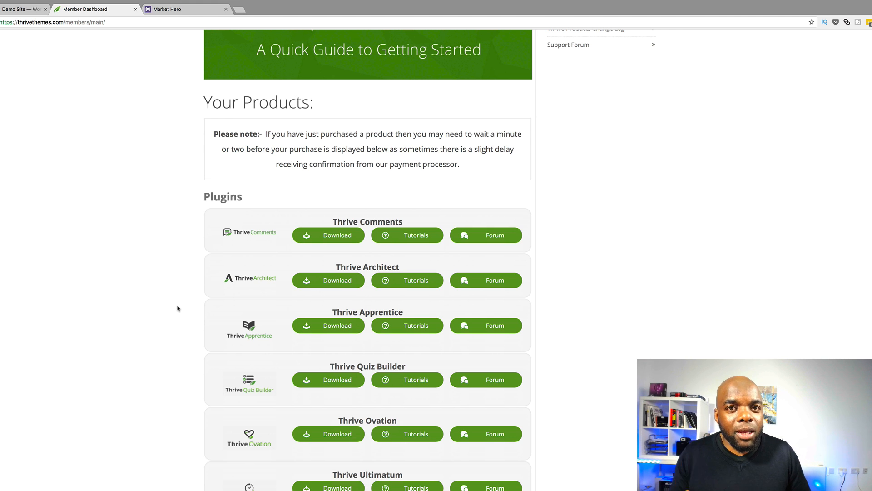
pyautogui.scroll(-5, 171, 254)
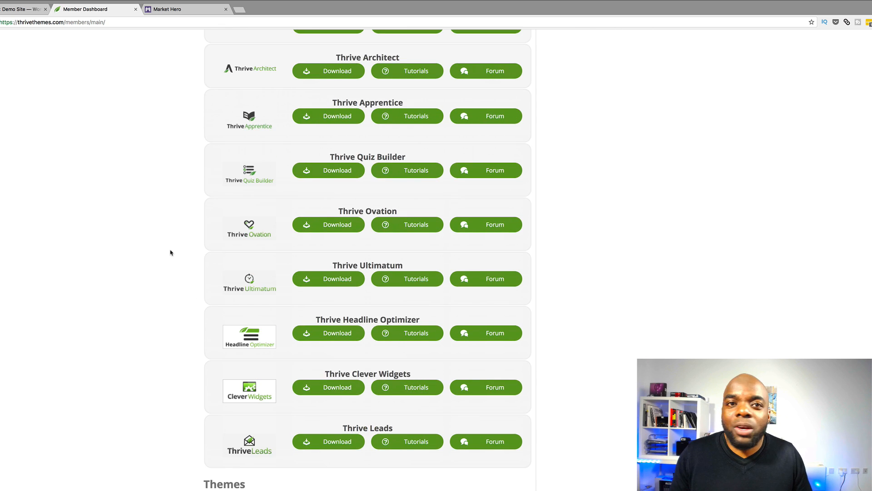
pyautogui.scroll(3, 192, 302)
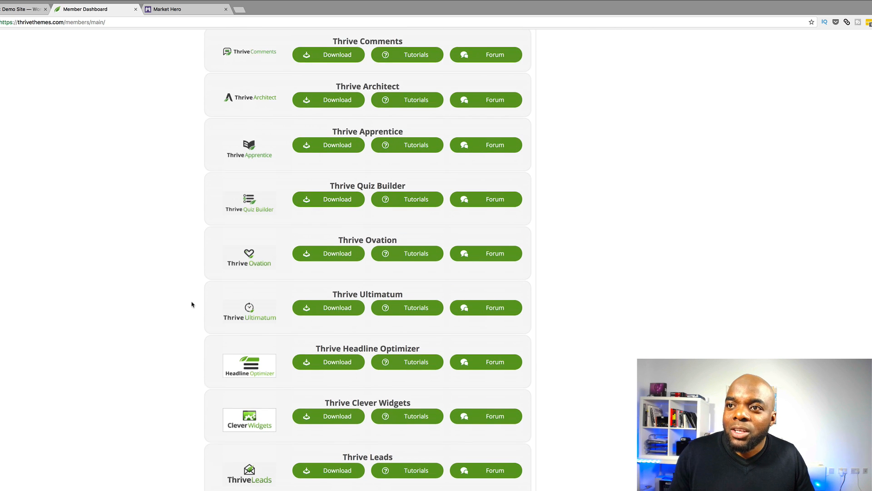
pyautogui.scroll(1, 195, 298)
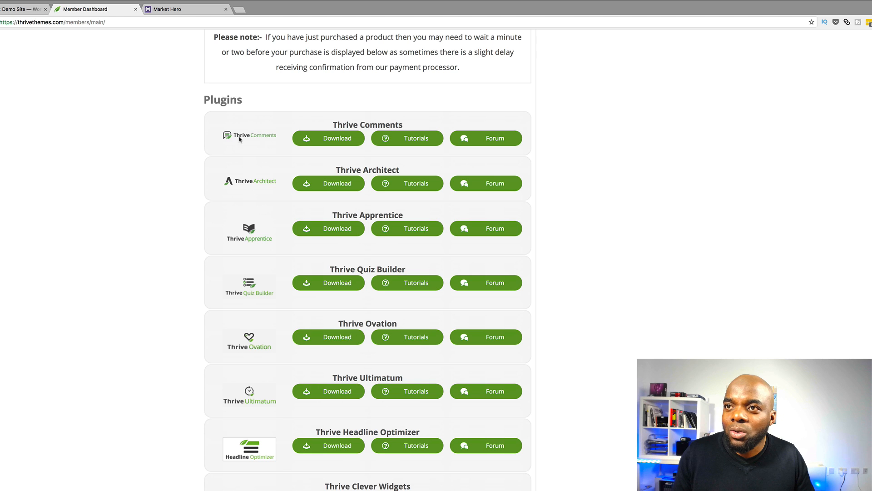
pyautogui.scroll(1, 240, 139)
pyautogui.scroll(2, 179, 451)
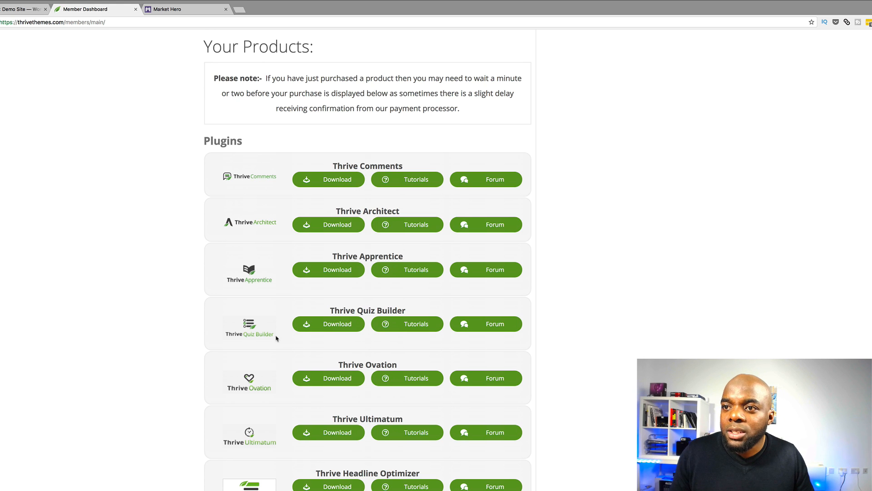
pyautogui.scroll(-5, 286, 396)
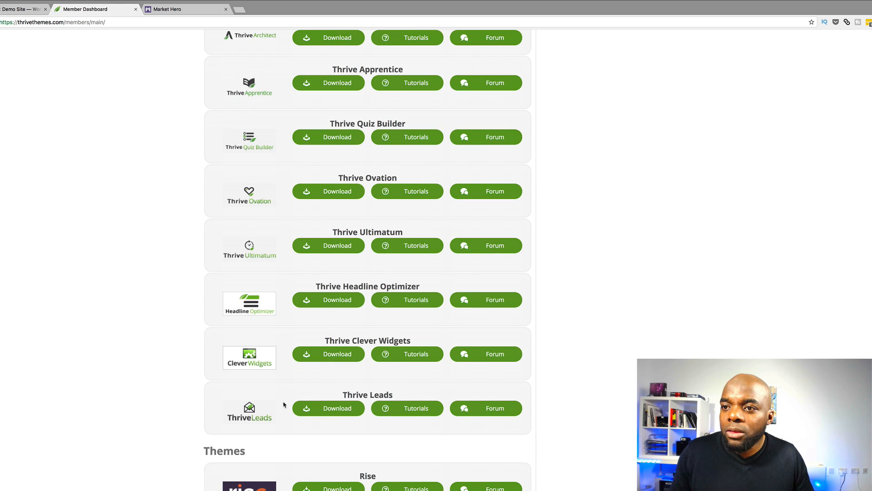
pyautogui.click(343, 410)
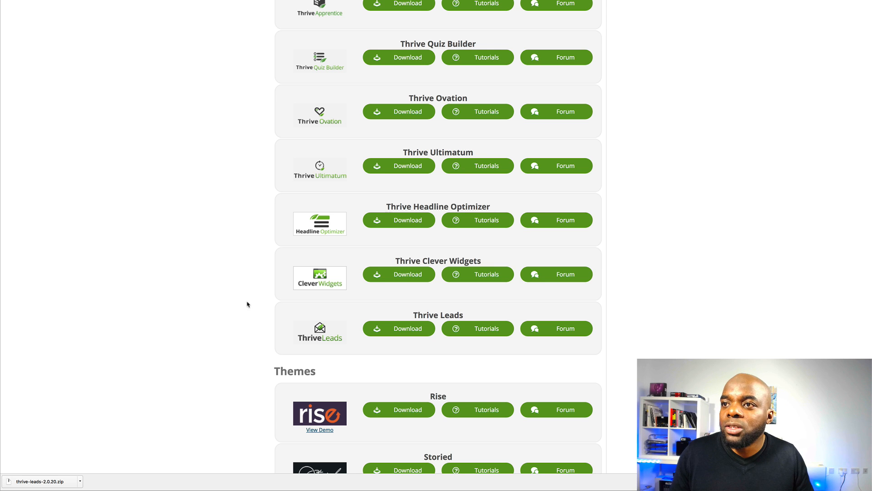
pyautogui.scroll(15, 204, 327)
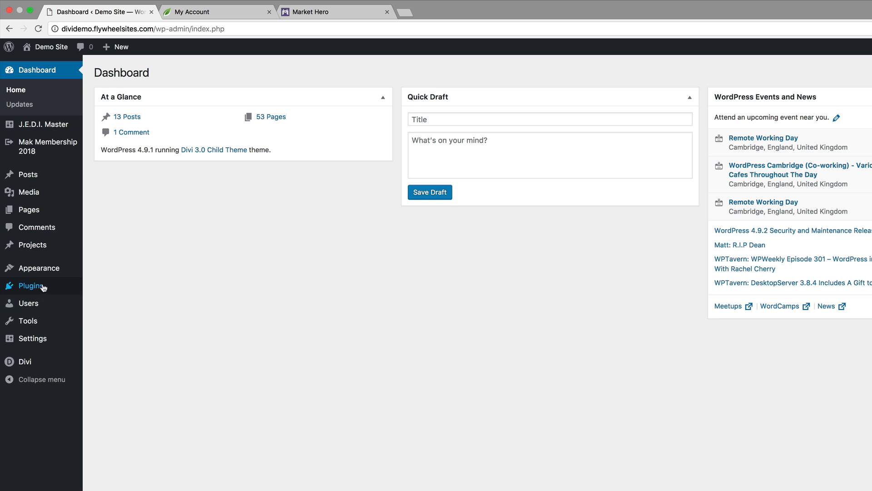
# - Upload thrive-leads-2.0.20.zip from Downloads via Upload Plugin, install it, and activate it
pyautogui.moveTo(31, 285)
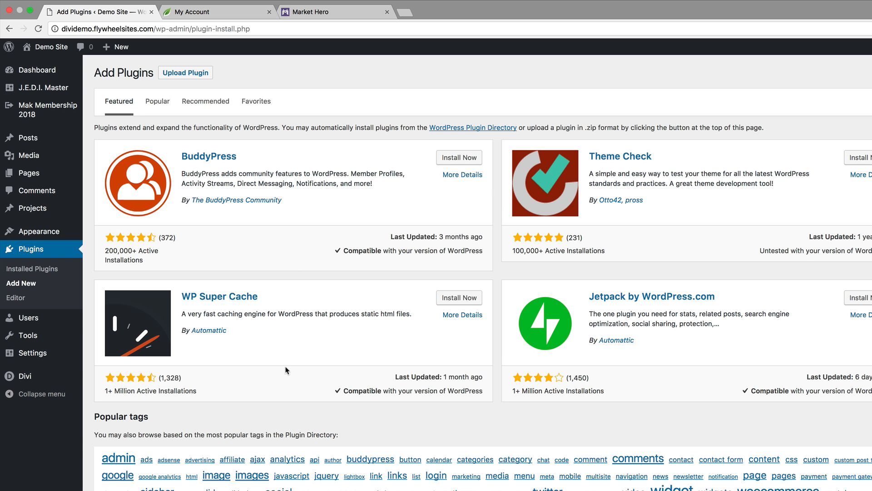
pyautogui.click(186, 73)
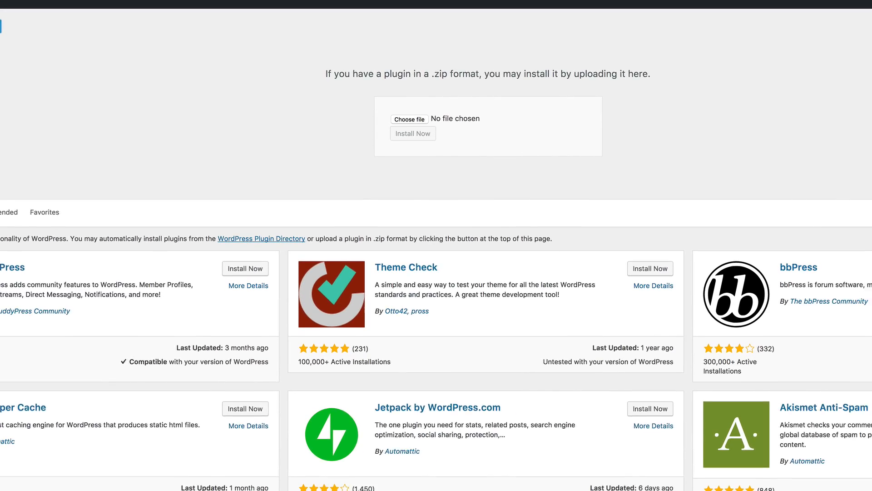
pyautogui.click(362, 110)
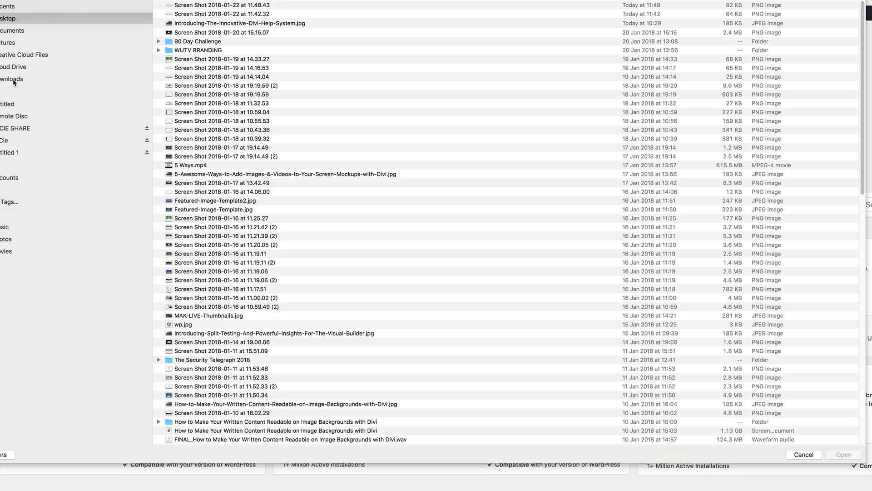
pyautogui.click(75, 95)
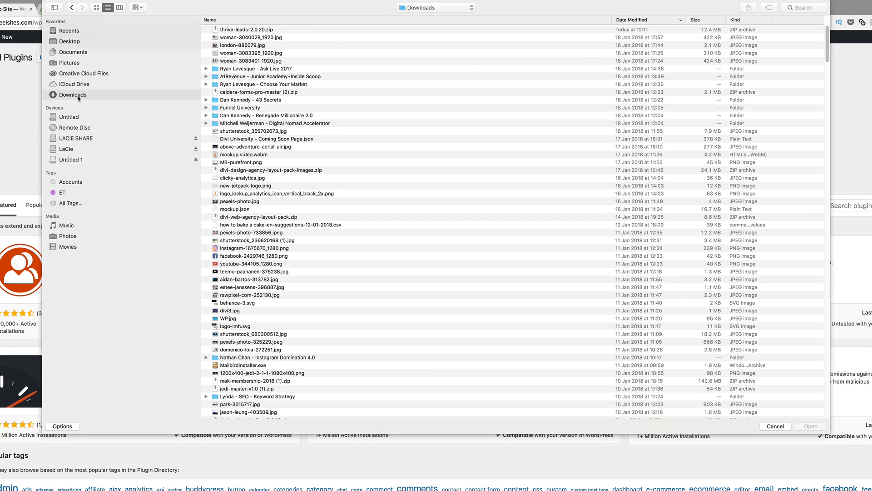
pyautogui.doubleClick(257, 30)
pyautogui.click(414, 145)
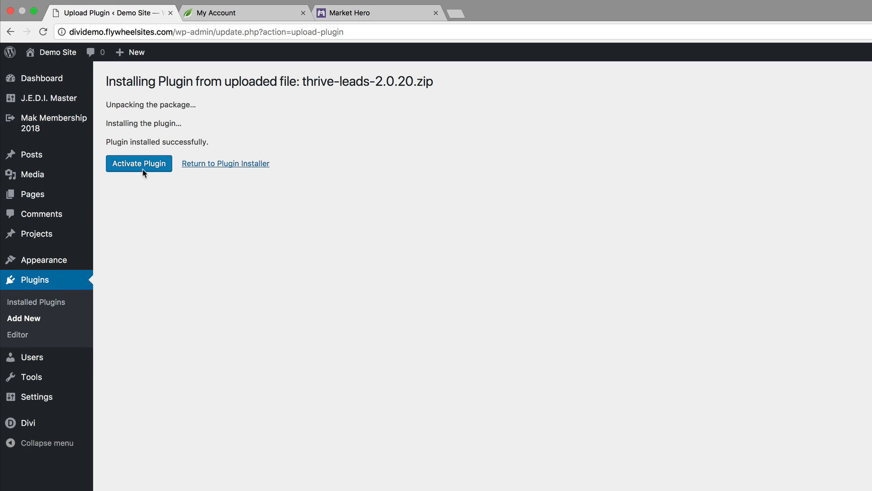
pyautogui.click(144, 168)
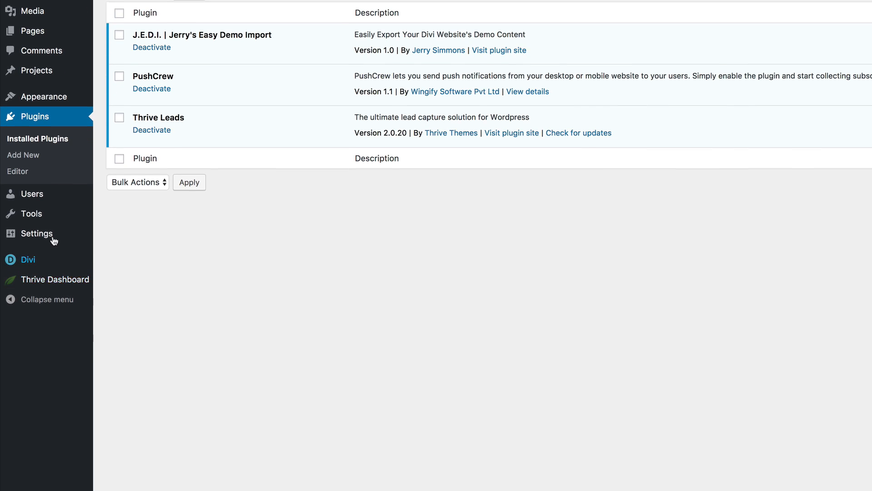
# - In the Thrive License Manager, enter the licence e-mail address to activate the licence
pyautogui.moveTo(56, 445)
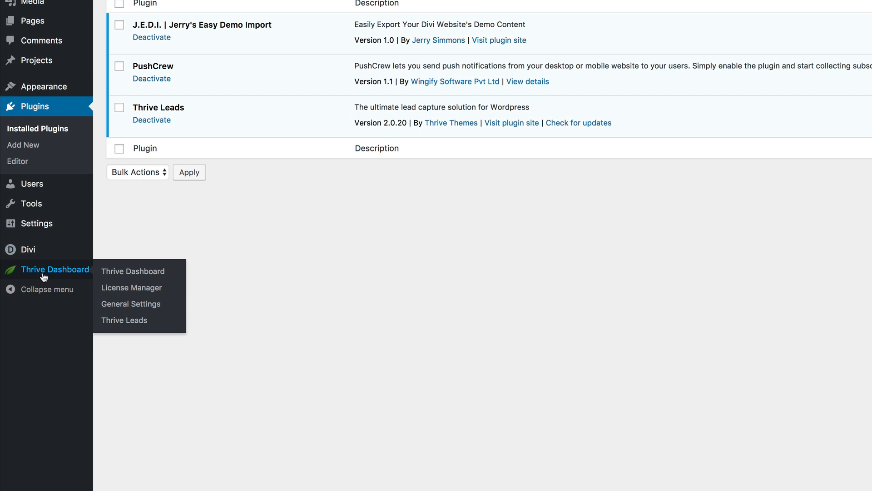
pyautogui.click(121, 288)
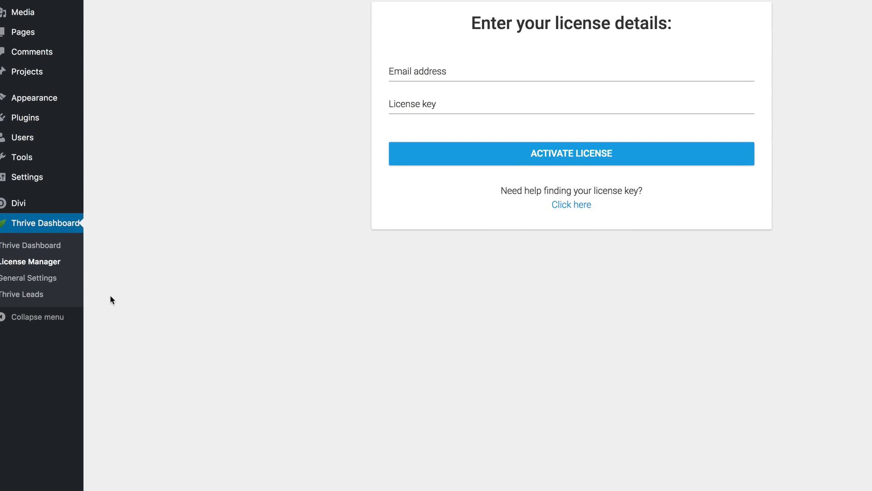
pyautogui.click(383, 170)
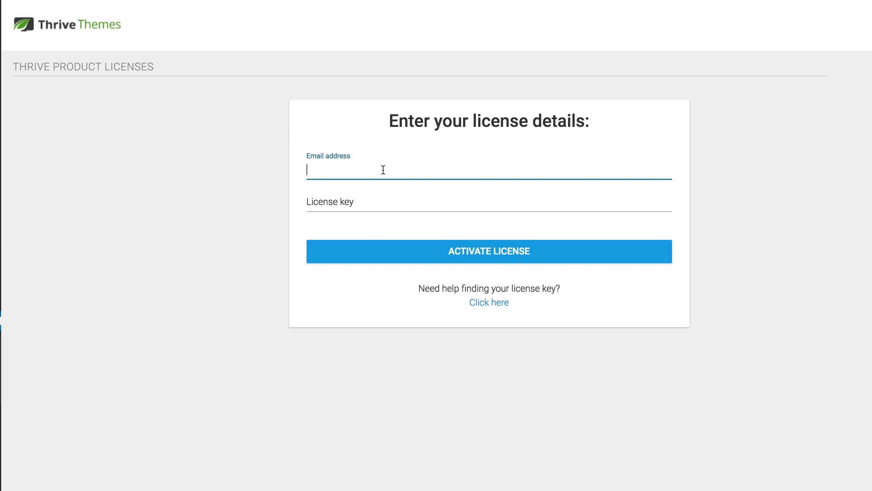
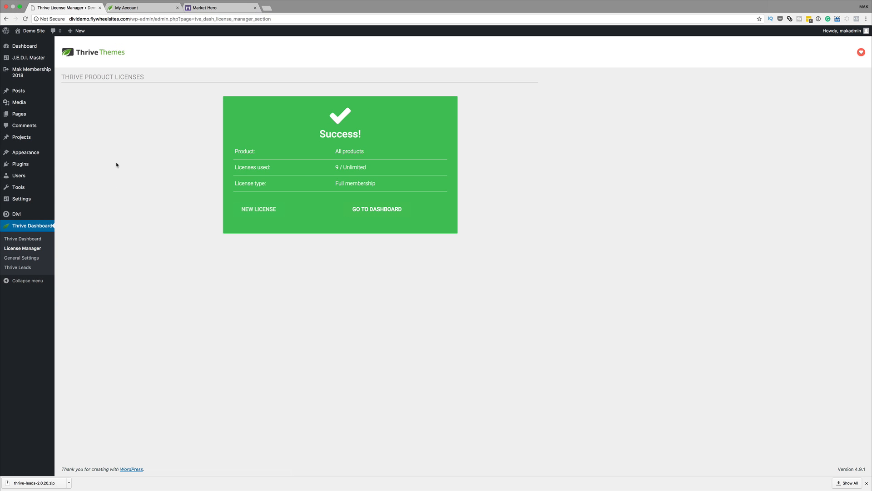
pyautogui.click(211, 9)
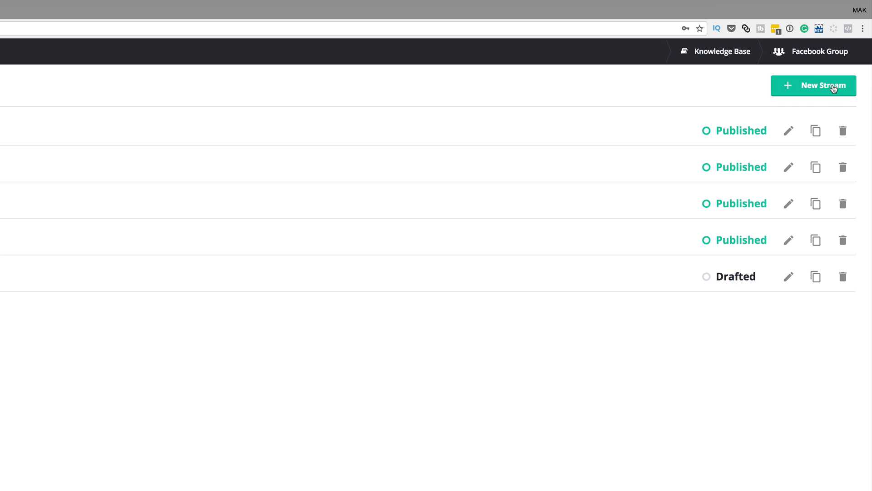
# - Create a new stream, drop an Opt-In block onto the canvas and open its settings
pyautogui.click(834, 89)
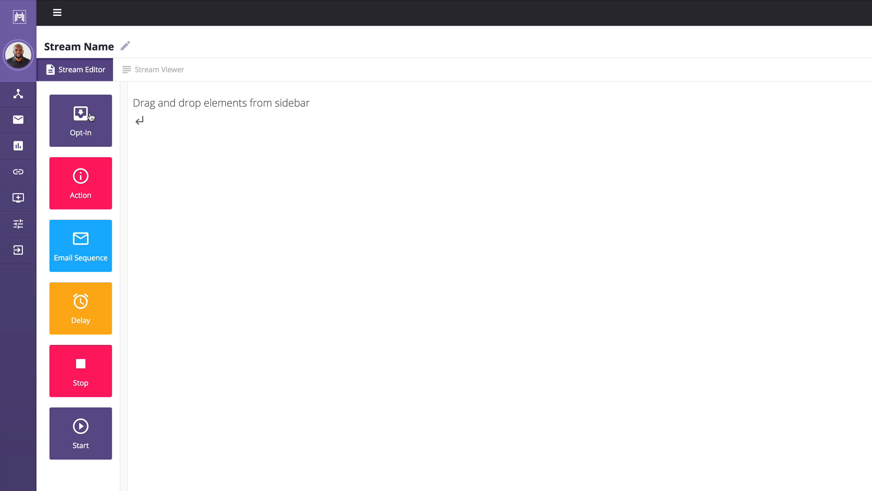
pyautogui.moveTo(82, 120); pyautogui.dragTo(251, 183)
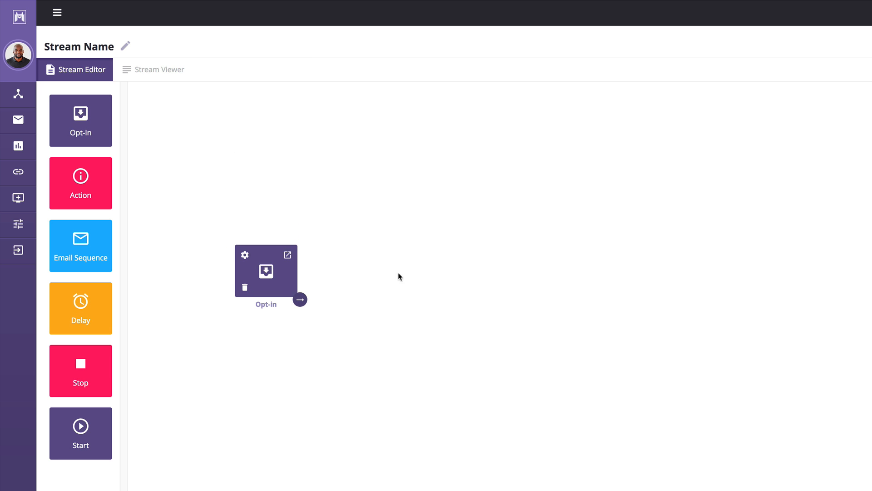
pyautogui.click(245, 255)
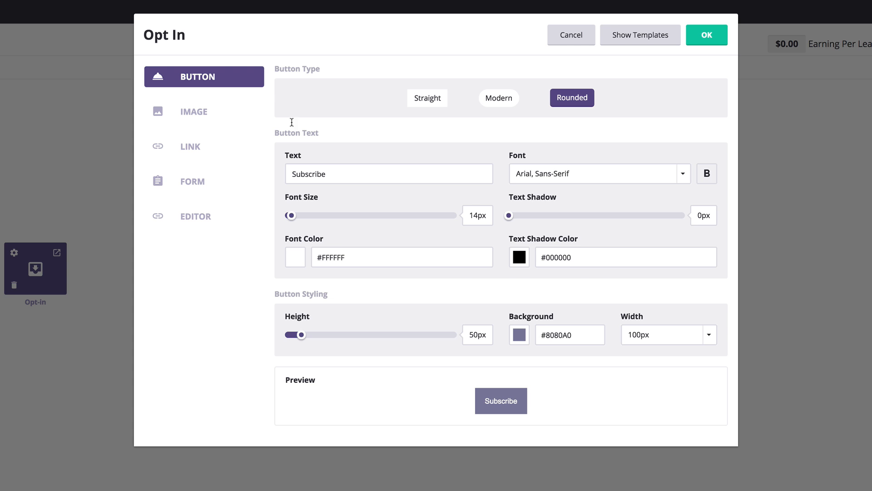
# - Move through the Opt In dialog's Image, Link and Form sections to the Editor section
pyautogui.click(205, 118)
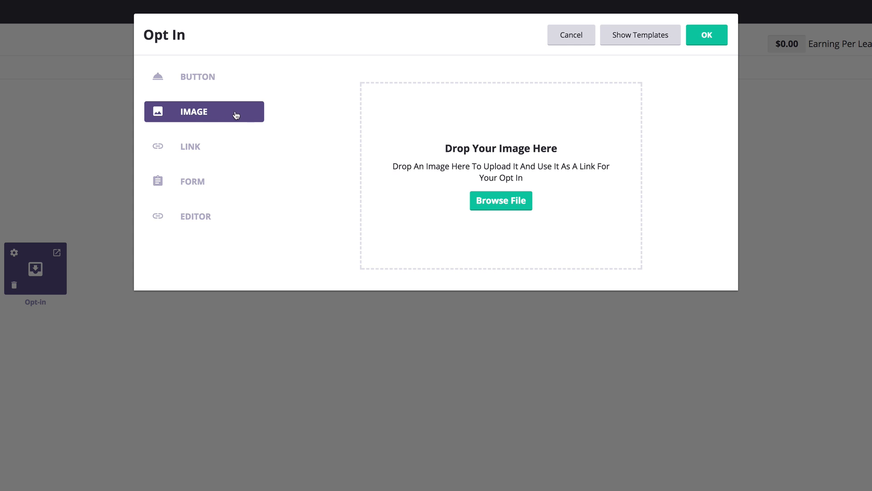
pyautogui.click(203, 147)
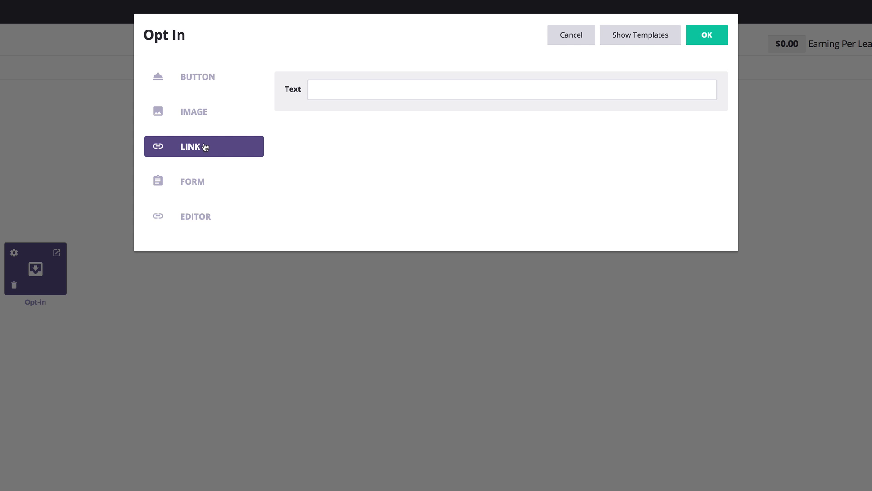
pyautogui.click(192, 186)
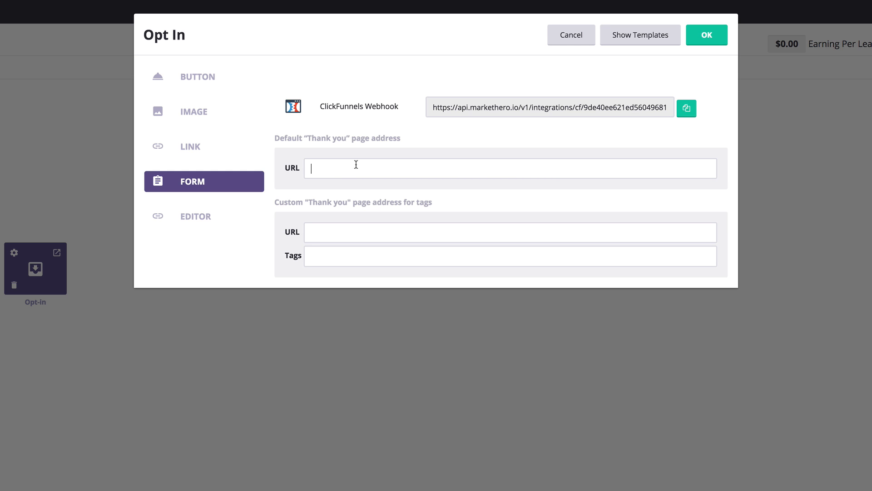
pyautogui.click(200, 219)
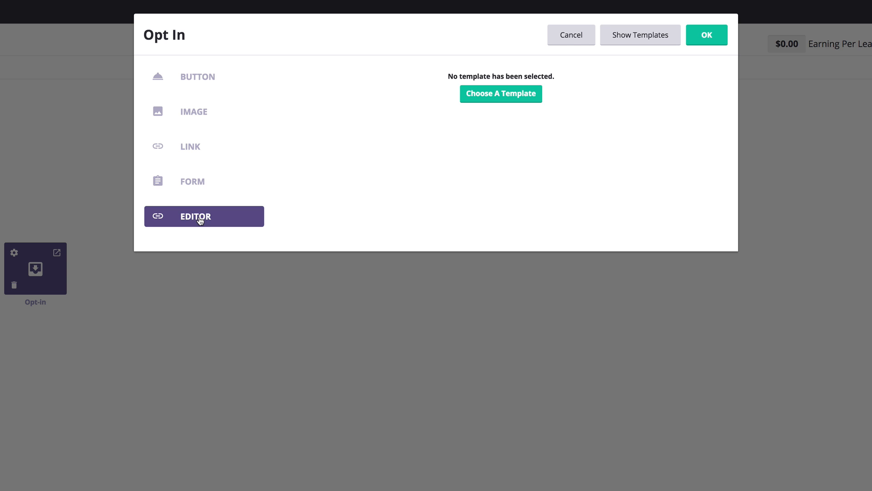
# - Select the 524 Profitable Low Competition Niches template and uncheck Require Last Name
pyautogui.click(515, 99)
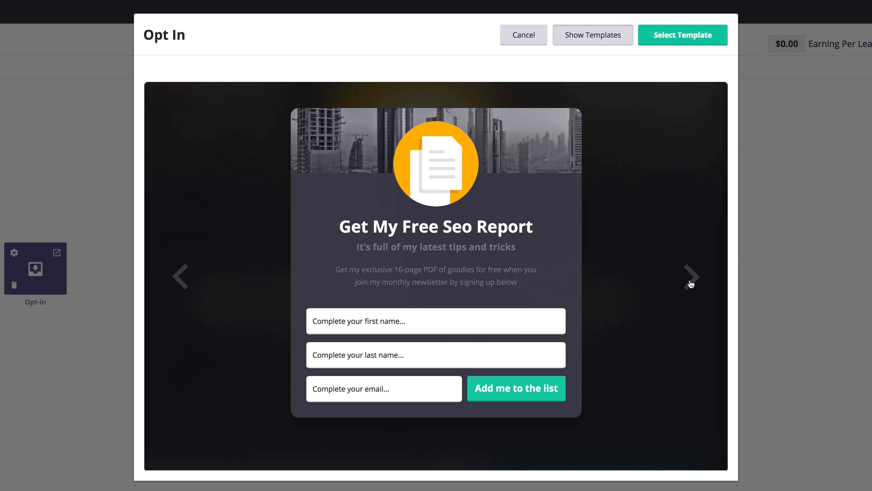
pyautogui.click(691, 282)
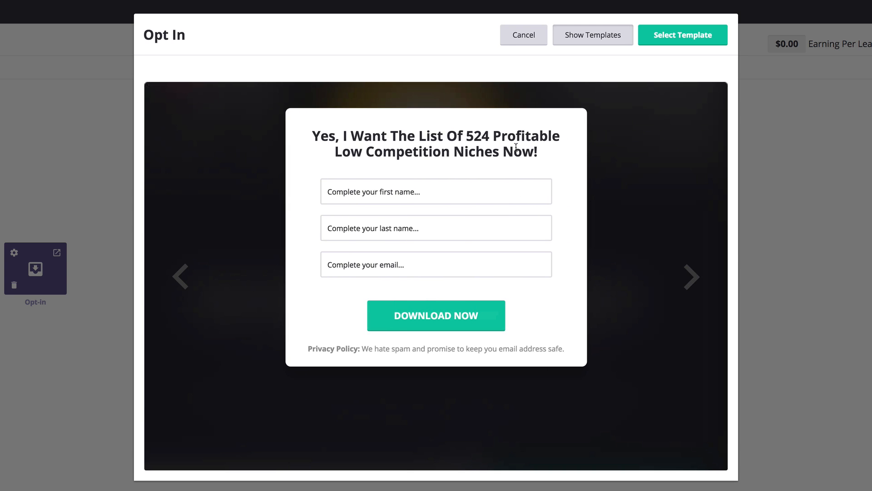
pyautogui.click(679, 38)
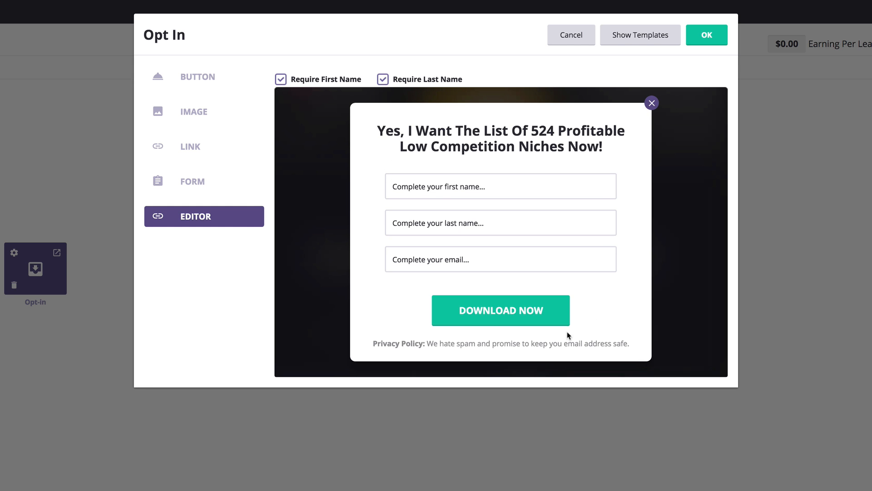
pyautogui.click(383, 81)
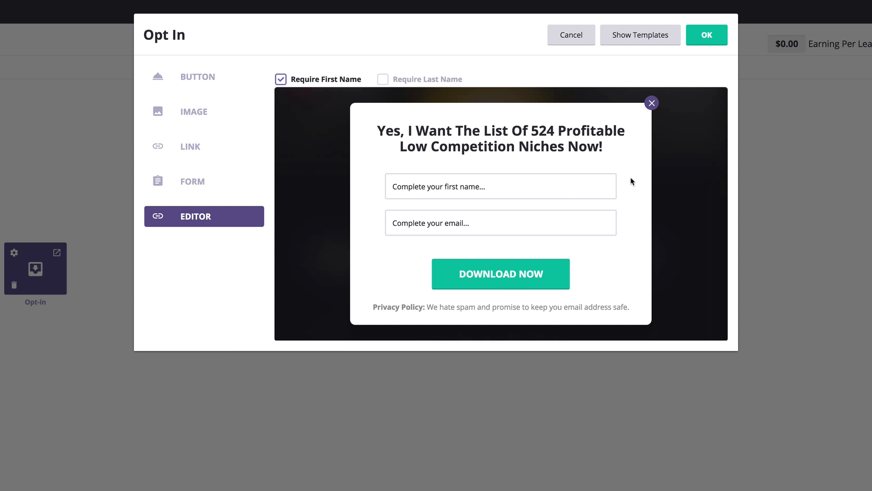
# - Save the opt-in settings and connect the Opt-In block to a new Apply tags action
pyautogui.click(716, 39)
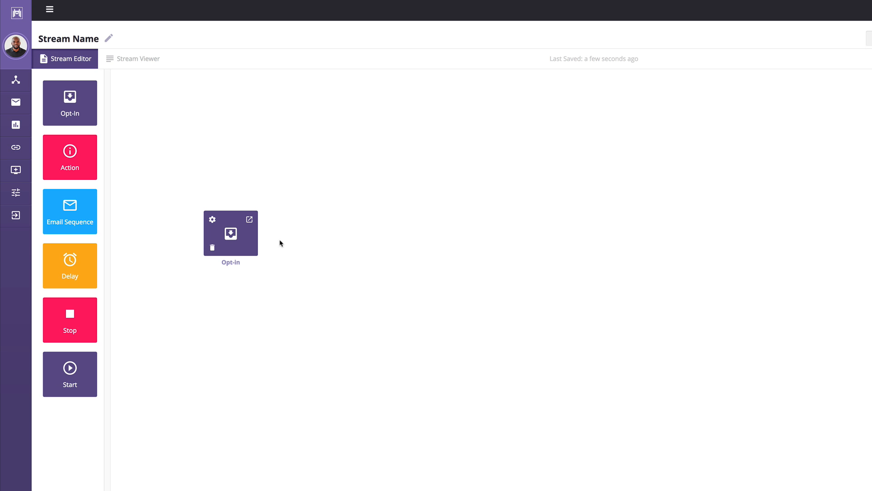
pyautogui.moveTo(68, 158); pyautogui.dragTo(335, 240)
pyautogui.moveTo(256, 252)
pyautogui.moveTo(256, 253); pyautogui.dragTo(321, 224)
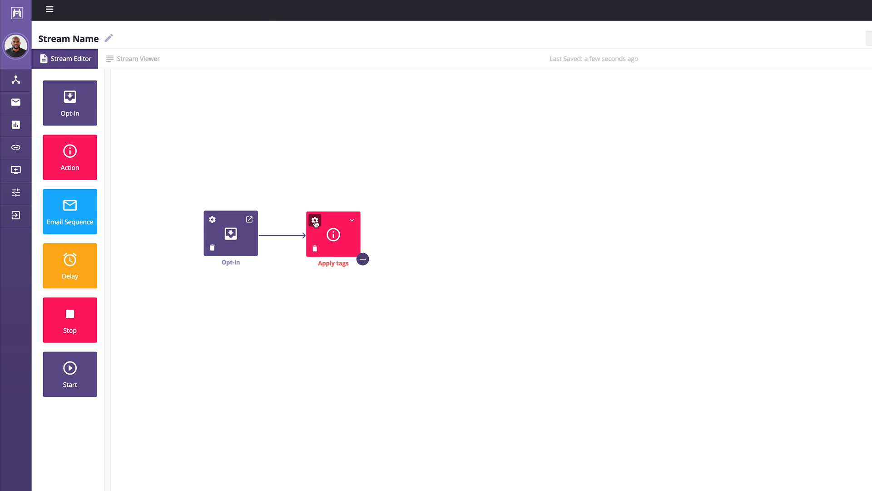
# - Give the Apply tags action the tag 'test' and save it
pyautogui.click(315, 221)
pyautogui.click(477, 239)
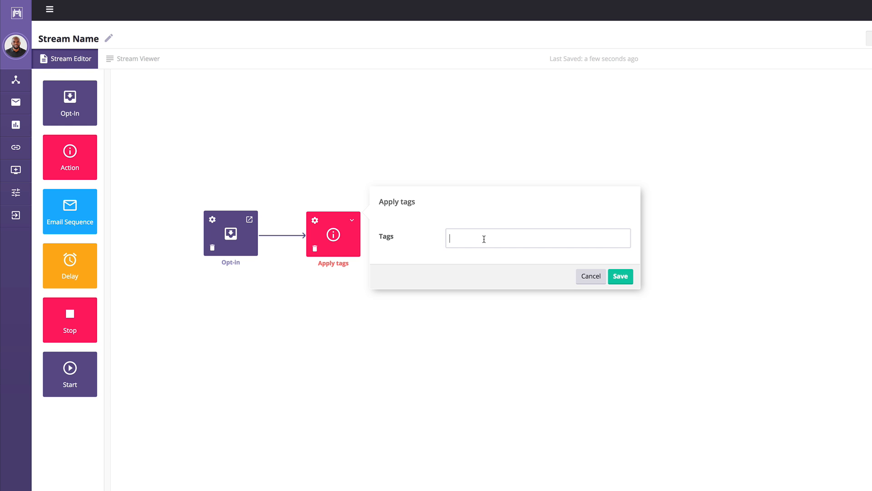
pyautogui.write('test')
pyautogui.press('Return')
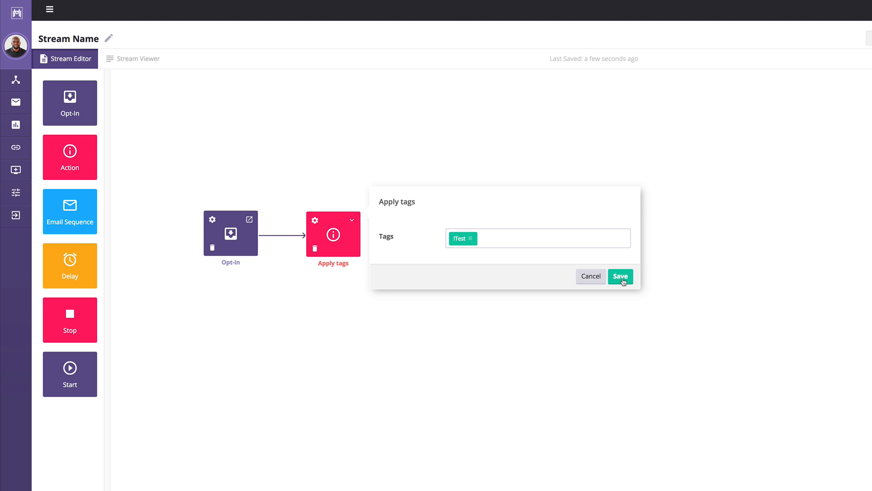
pyautogui.click(621, 277)
pyautogui.moveTo(223, 232)
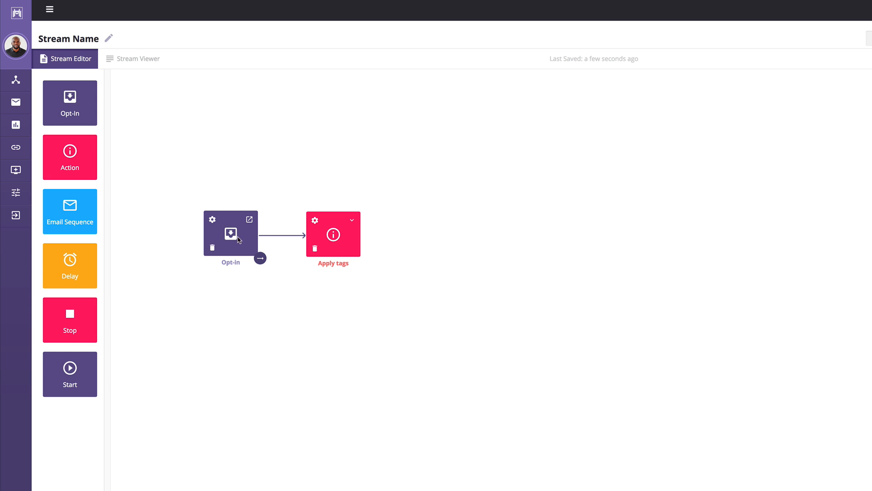
pyautogui.moveTo(331, 230)
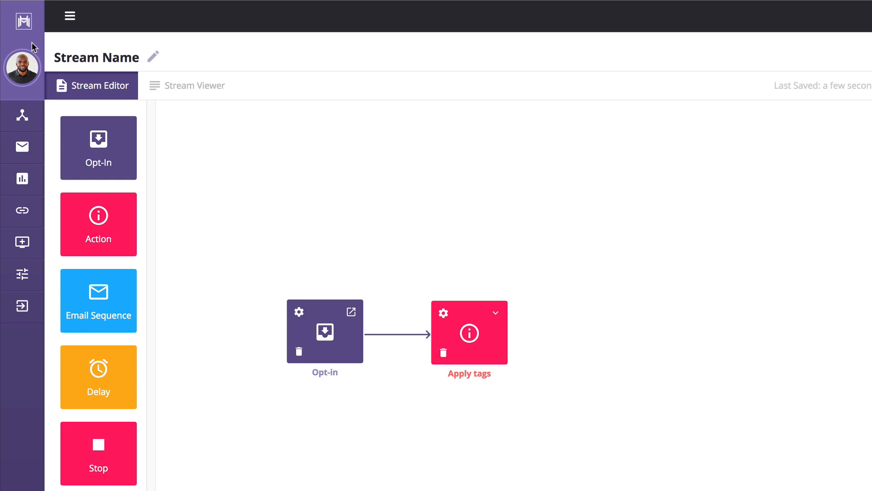
# - Rename the stream to 'Test Stream'
pyautogui.click(155, 56)
pyautogui.tripleClick(161, 57)
pyautogui.write('Test Stream')
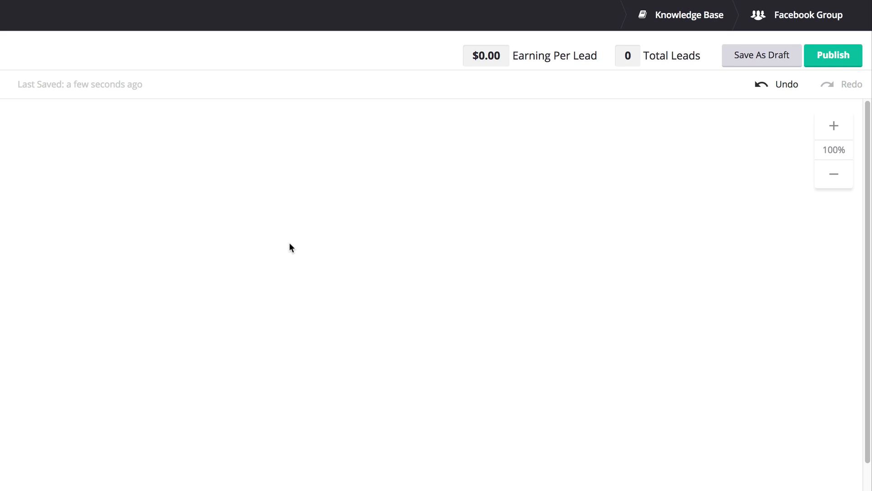
# - Publish the stream and bring up the opt-in's public link and embed code
pyautogui.click(832, 56)
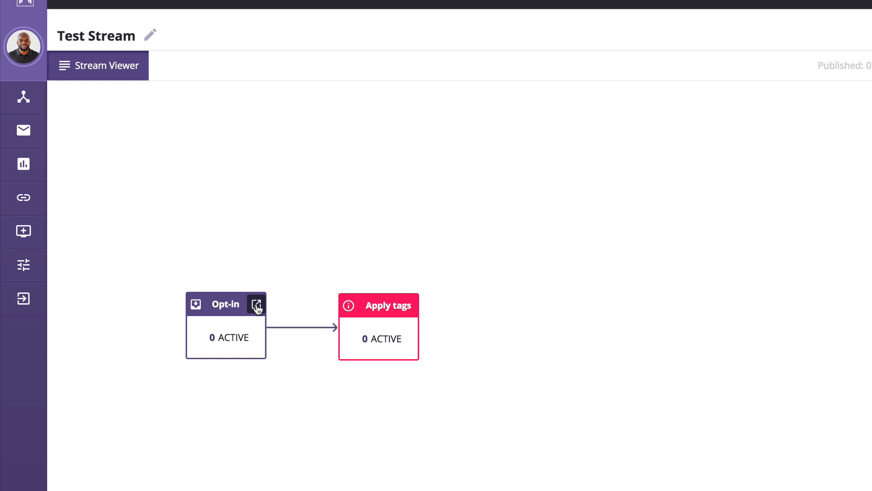
pyautogui.moveTo(257, 309)
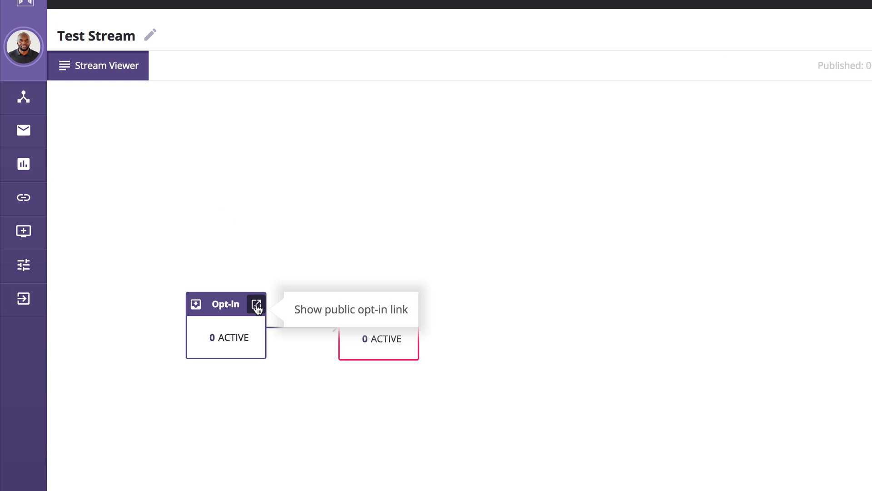
pyautogui.click(317, 315)
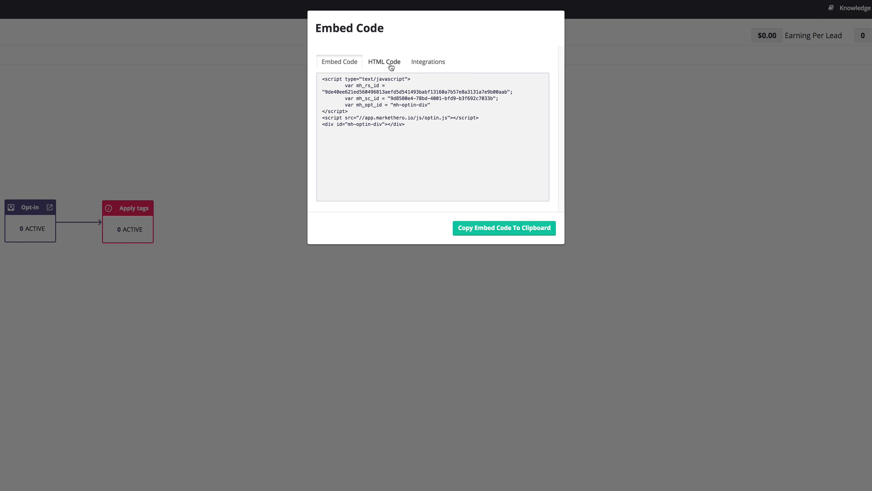
# - Switch the Embed Code dialog to HTML Code to show the form markup
pyautogui.click(467, 67)
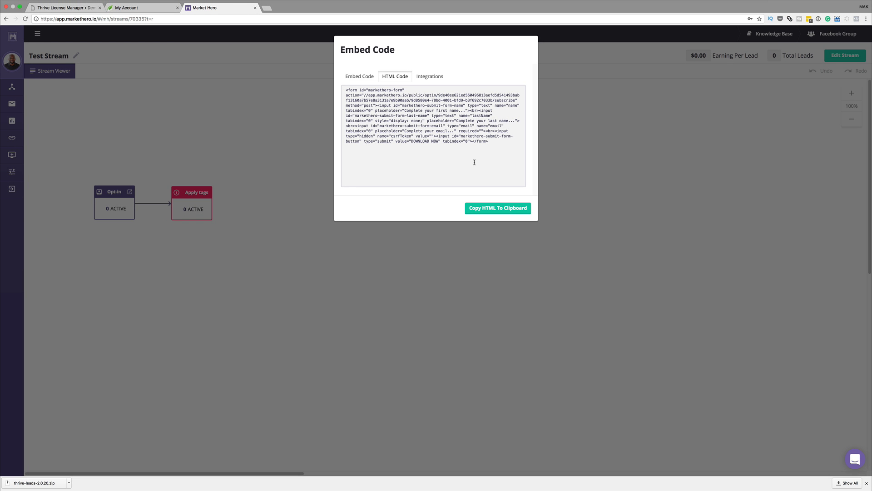
# - Create a Thrive Leads lead shortcode named 'test' and open it for editing
pyautogui.click(76, 9)
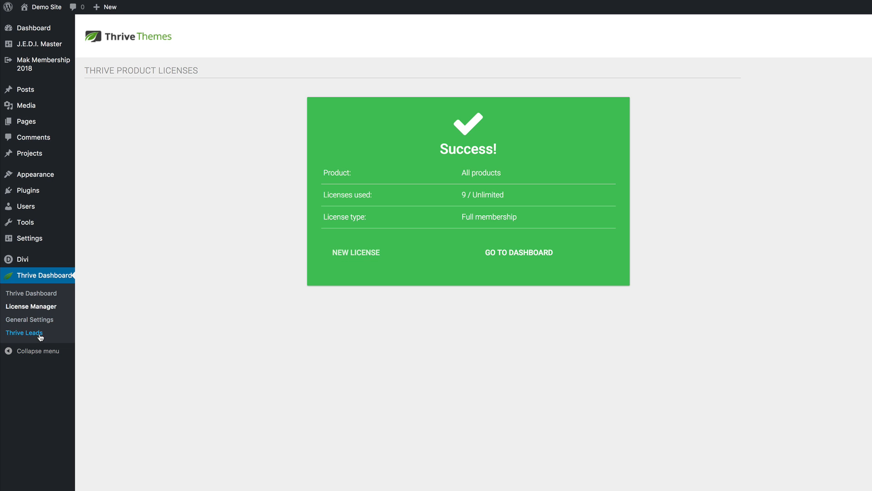
pyautogui.click(40, 336)
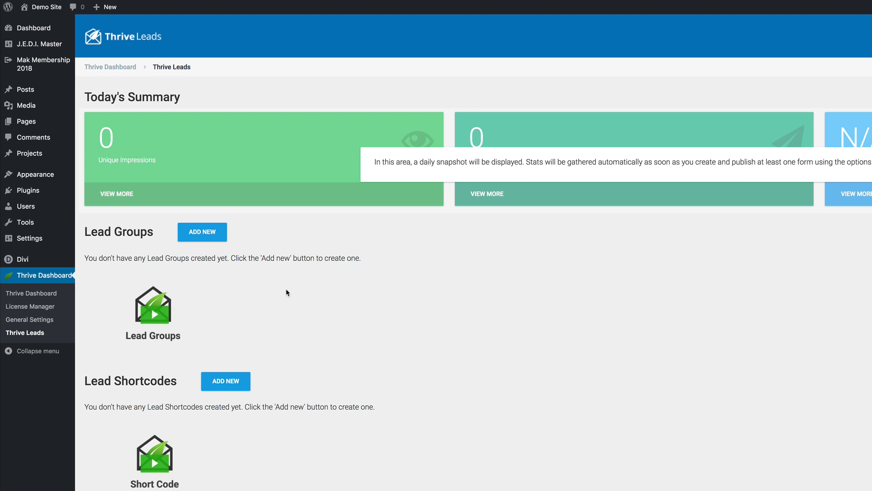
pyautogui.scroll(-2, 345, 373)
pyautogui.scroll(-1, 354, 374)
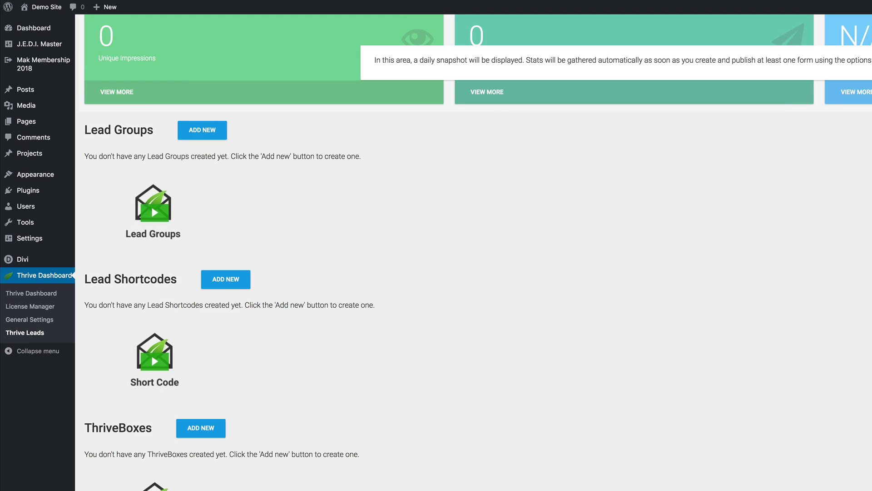
pyautogui.scroll(2, 299, 313)
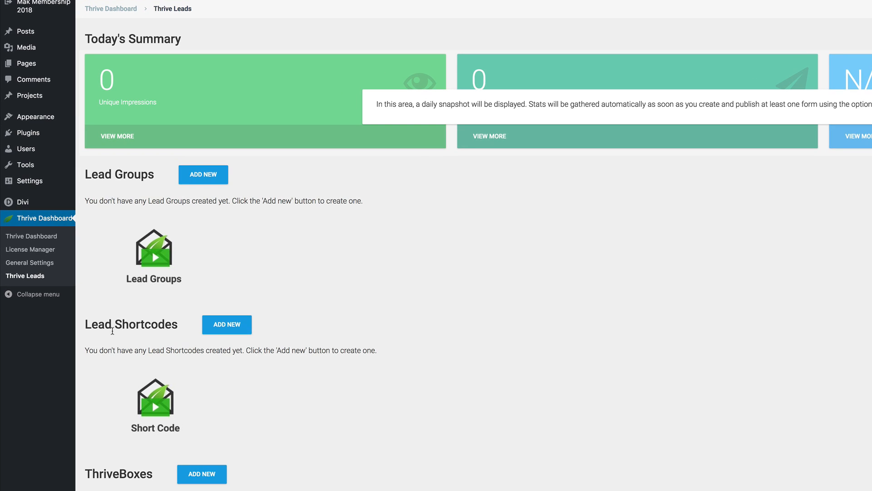
pyautogui.click(226, 327)
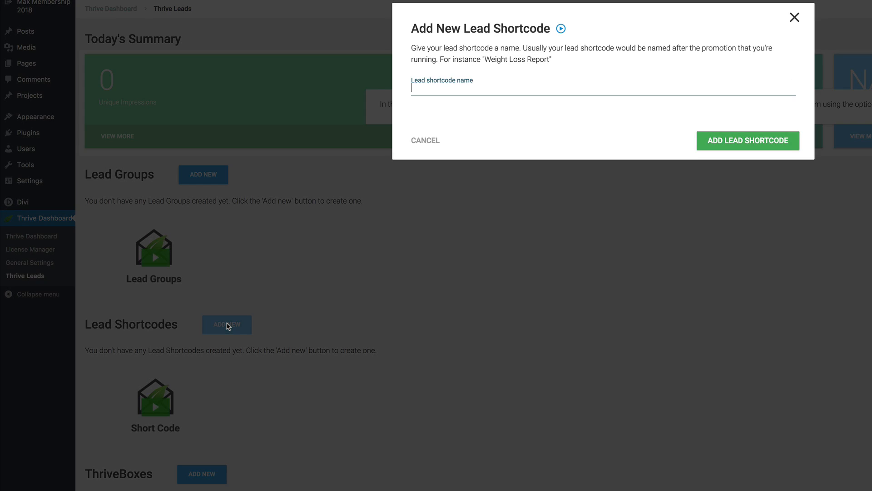
pyautogui.write('test')
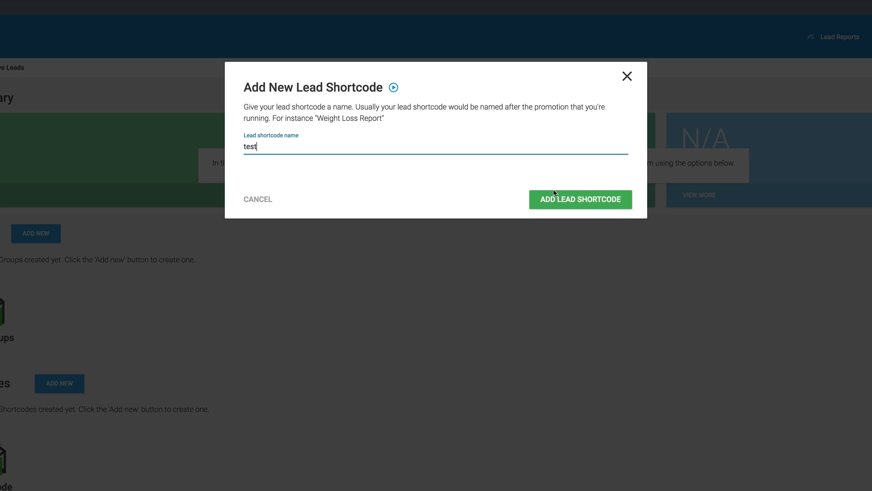
pyautogui.click(594, 204)
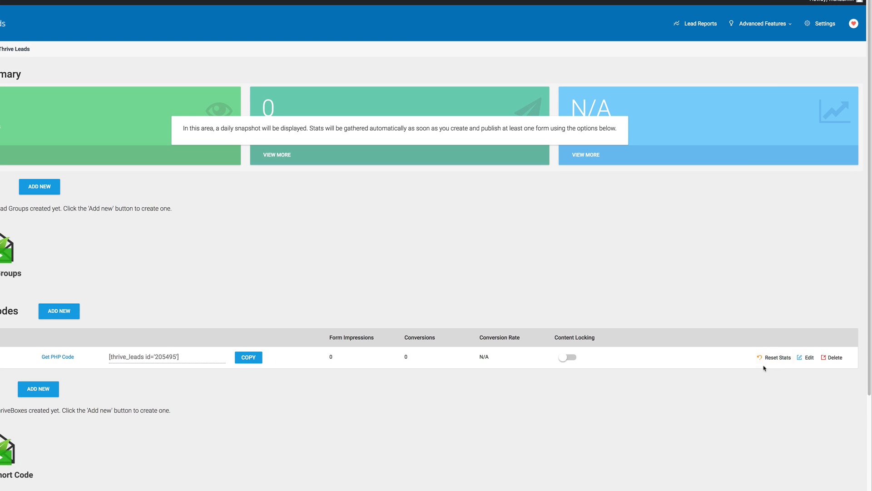
pyautogui.click(807, 357)
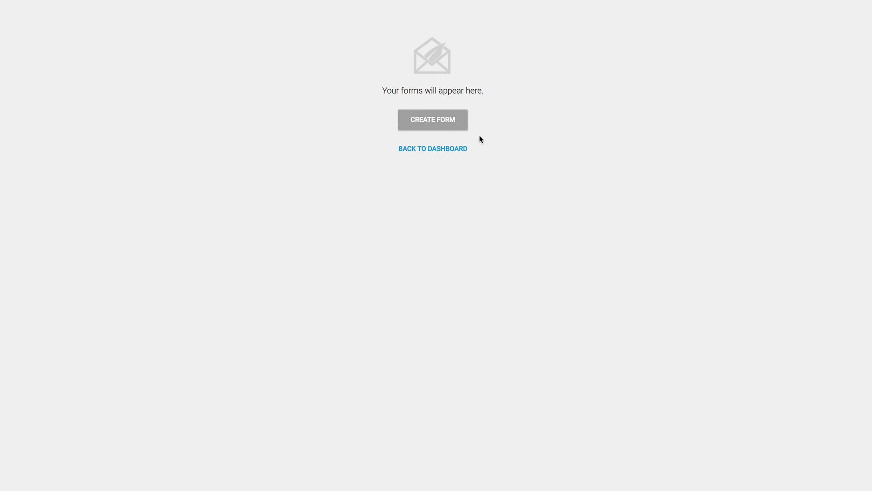
# - Add a form named 'test' to the shortcode and open its design editor
pyautogui.click(460, 125)
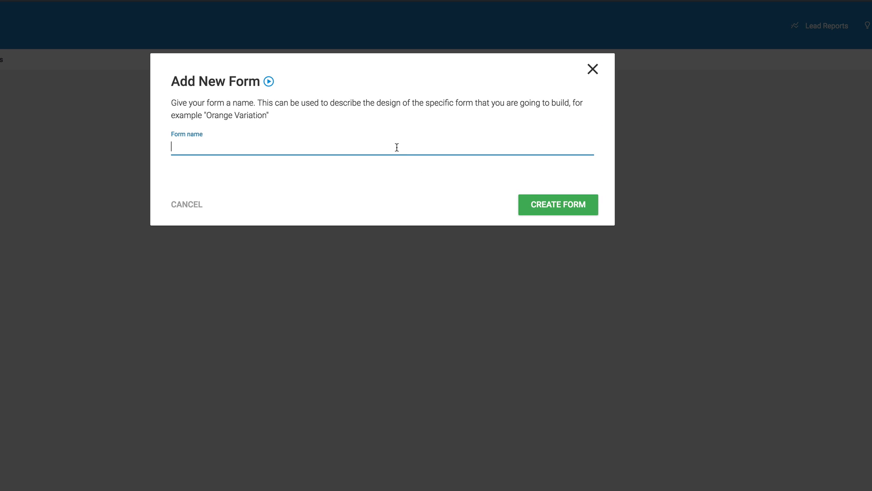
pyautogui.write('test')
pyautogui.click(548, 204)
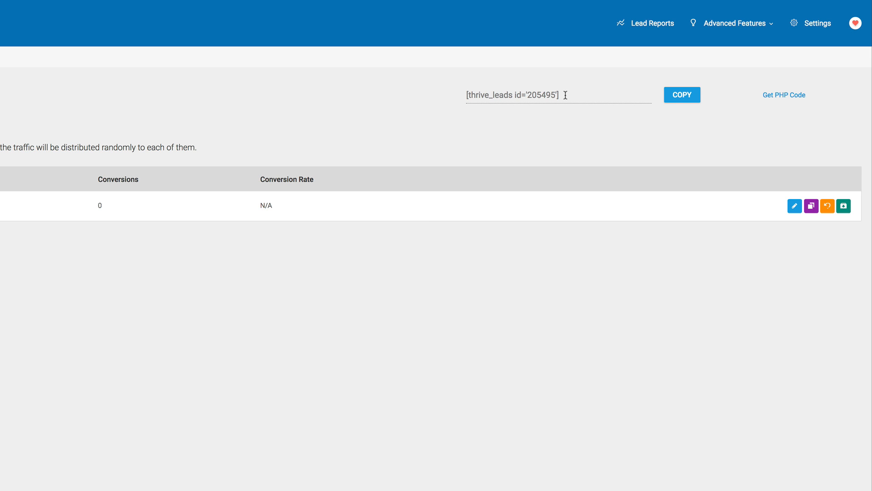
pyautogui.click(794, 207)
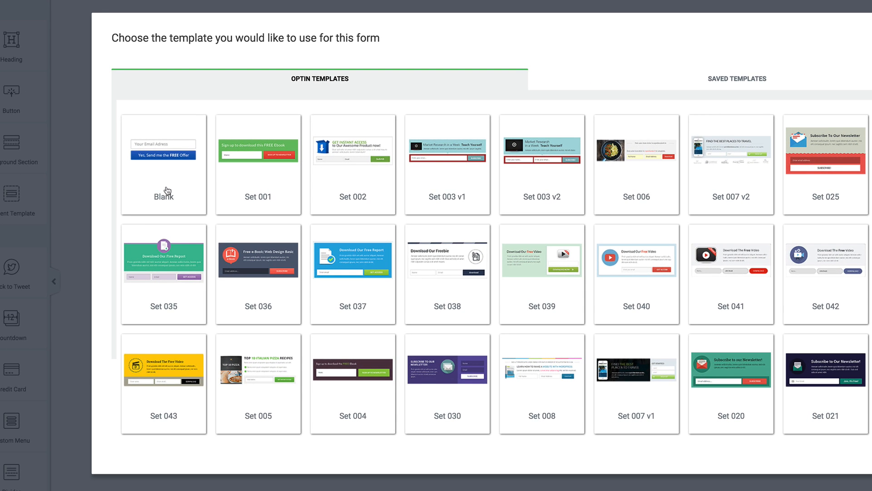
# - Start from the Blank template and add a centre-aligned heading at the top of the form
pyautogui.click(166, 191)
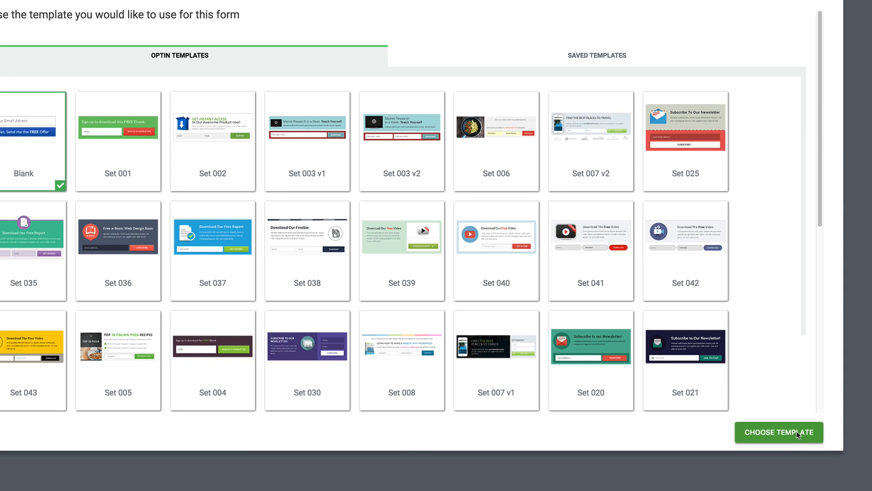
pyautogui.click(797, 433)
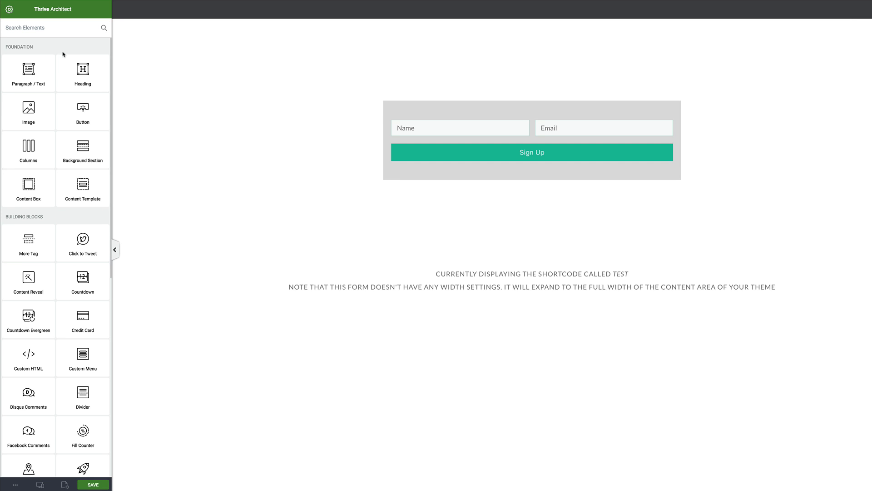
pyautogui.moveTo(83, 70)
pyautogui.mouseDown()
pyautogui.moveTo(481, 103)
pyautogui.moveTo(481, 120)
pyautogui.moveTo(523, 119)
pyautogui.mouseUp()
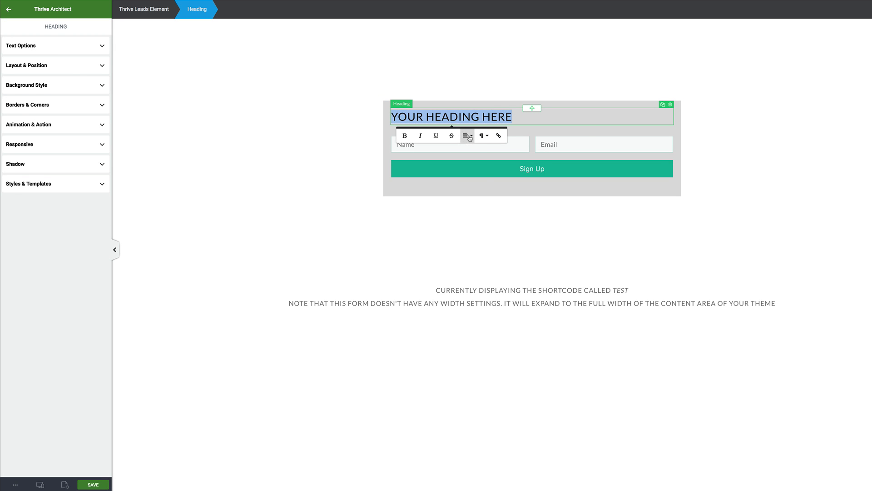
pyautogui.click(467, 135)
pyautogui.click(471, 162)
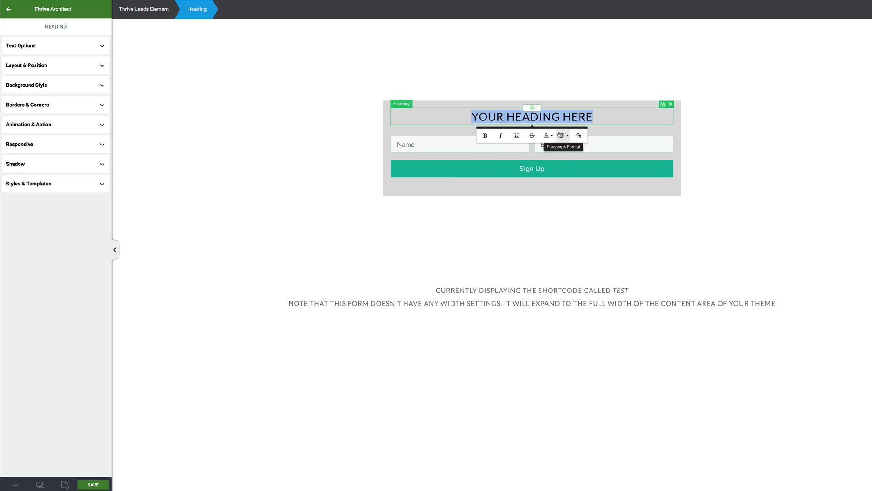
pyautogui.click(366, 202)
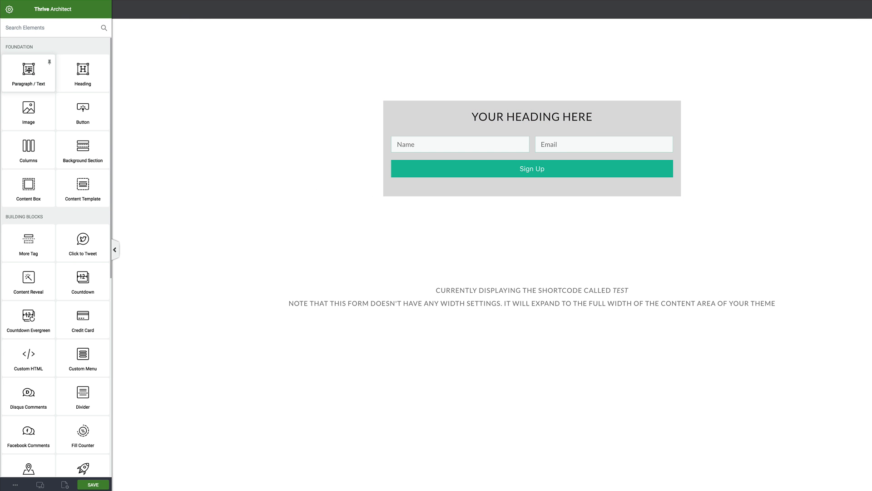
# - Add a paragraph below the heading filled with Lorem ipsum text copied from lorem2.com
pyautogui.moveTo(29, 72); pyautogui.dragTo(529, 125)
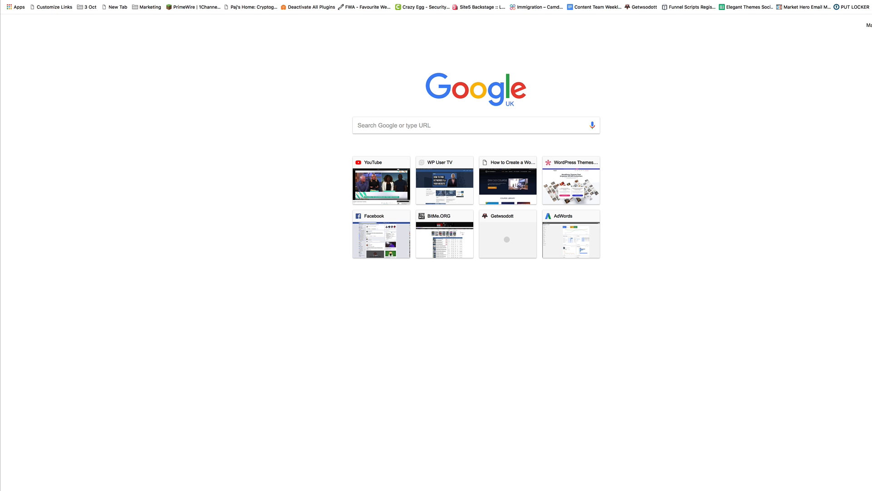
pyautogui.write('lore')
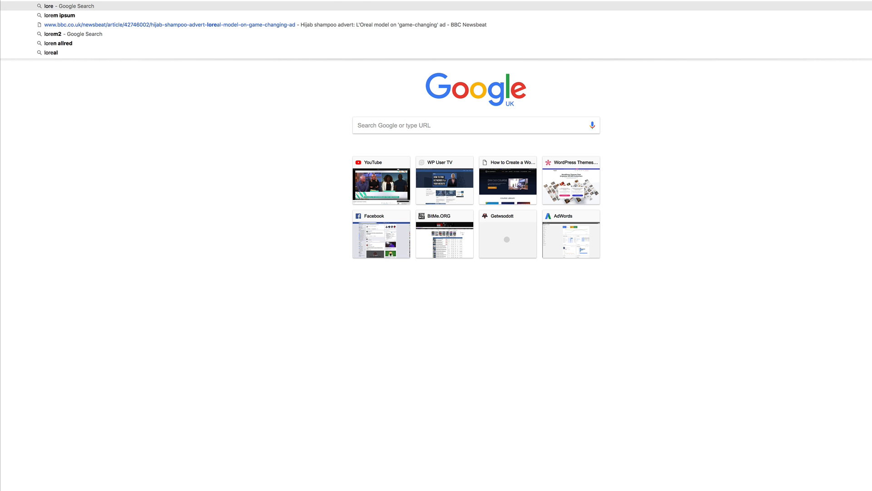
pyautogui.click(84, 34)
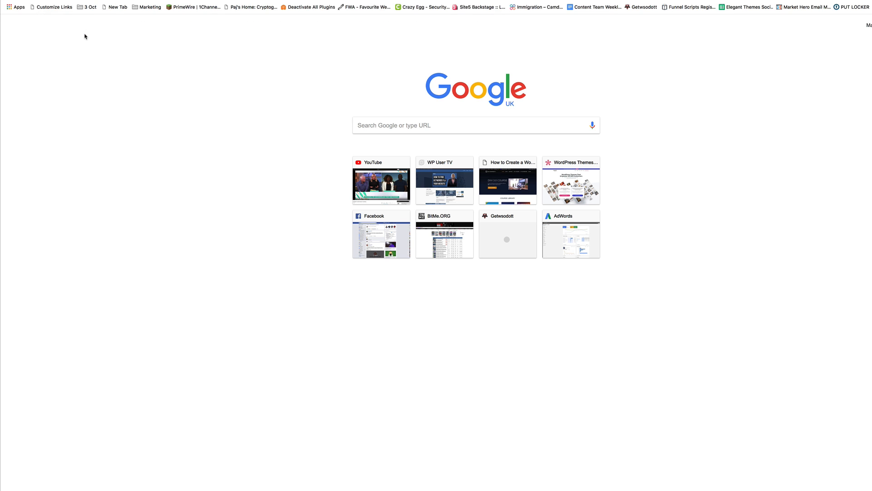
pyautogui.click(117, 73)
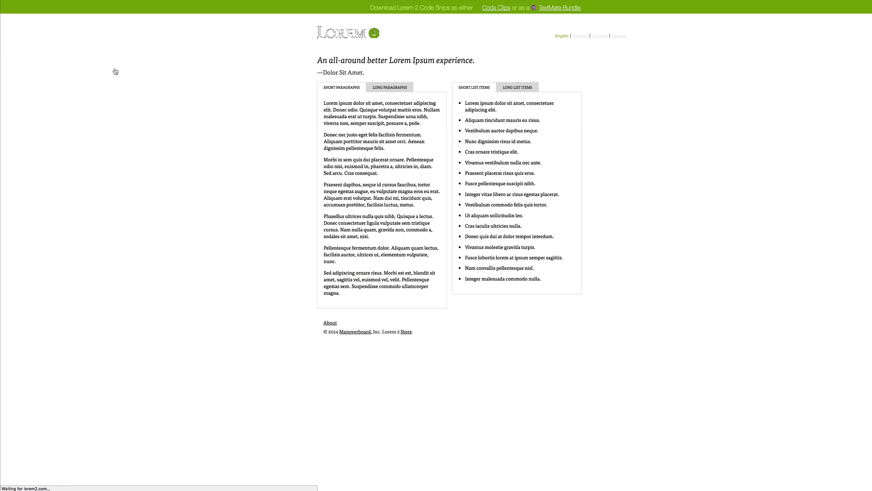
pyautogui.moveTo(323, 102); pyautogui.dragTo(380, 117)
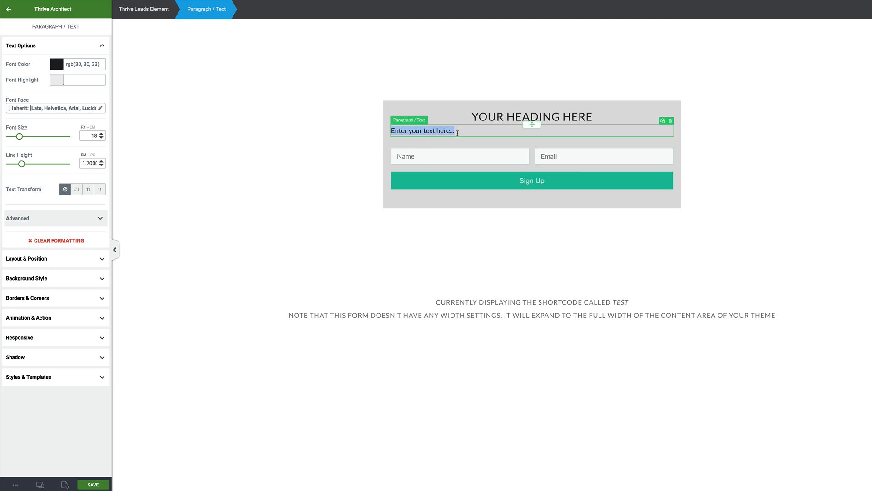
pyautogui.hotkey('ctrl', 'v')
# - Centre-align the Lorem ipsum paragraph
pyautogui.moveTo(500, 142); pyautogui.dragTo(390, 131)
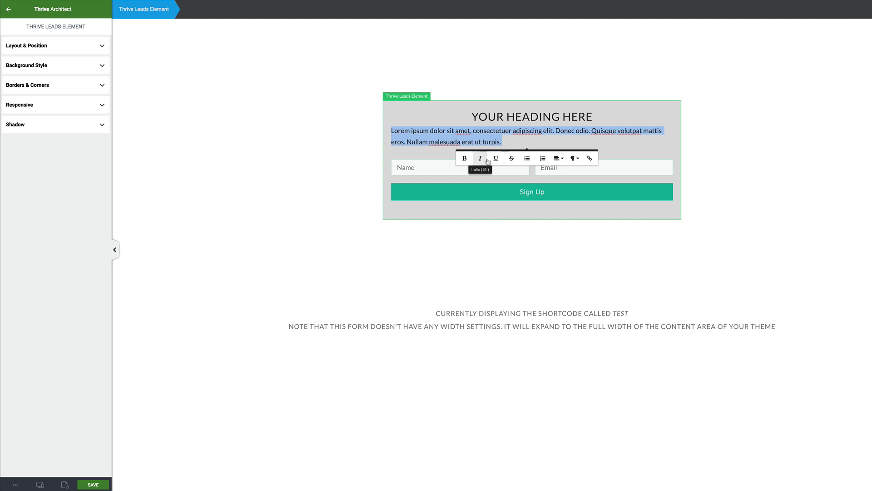
pyautogui.click(558, 158)
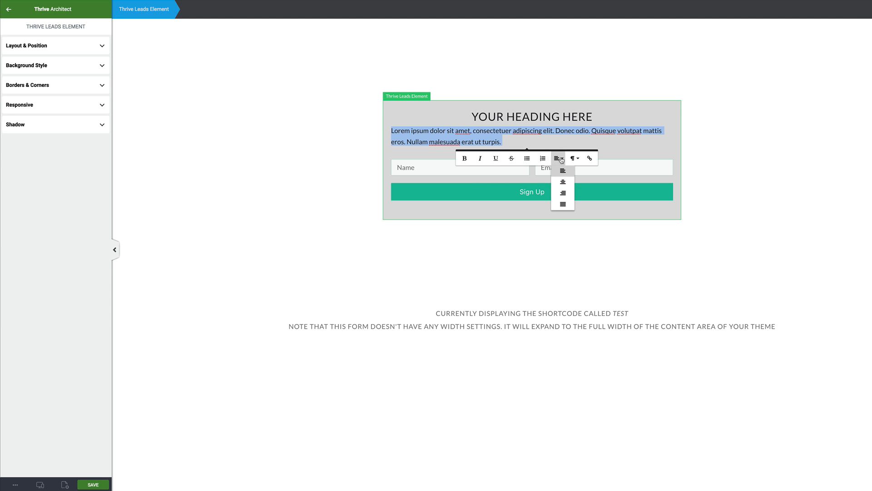
pyautogui.click(565, 181)
pyautogui.click(599, 141)
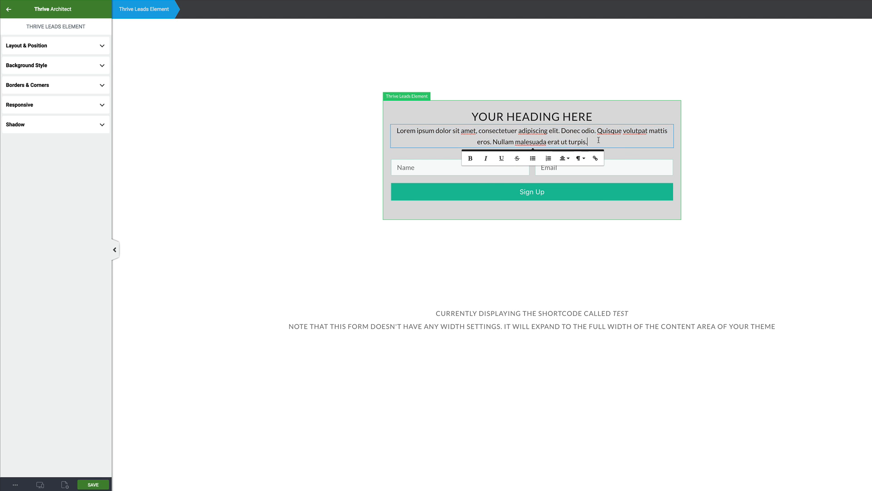
pyautogui.click(330, 170)
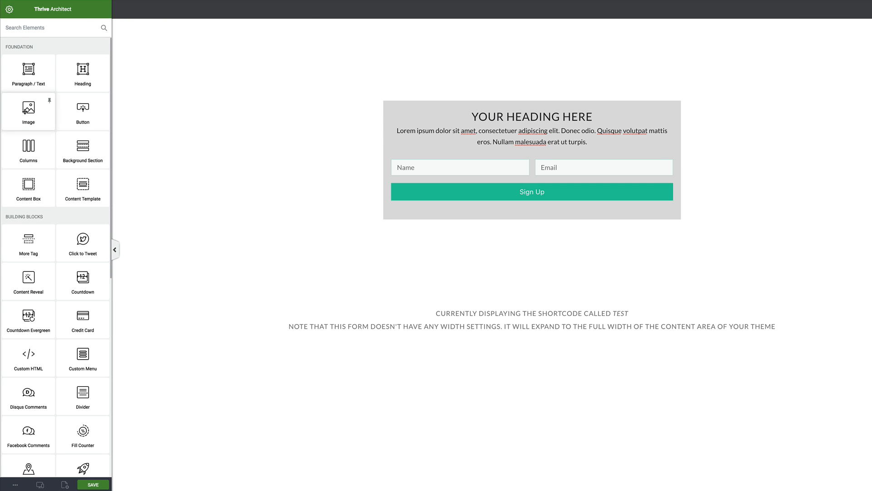
# - Insert the photo of two friends above the sign-up fields and shrink it to 760 px wide
pyautogui.moveTo(30, 111); pyautogui.dragTo(531, 148)
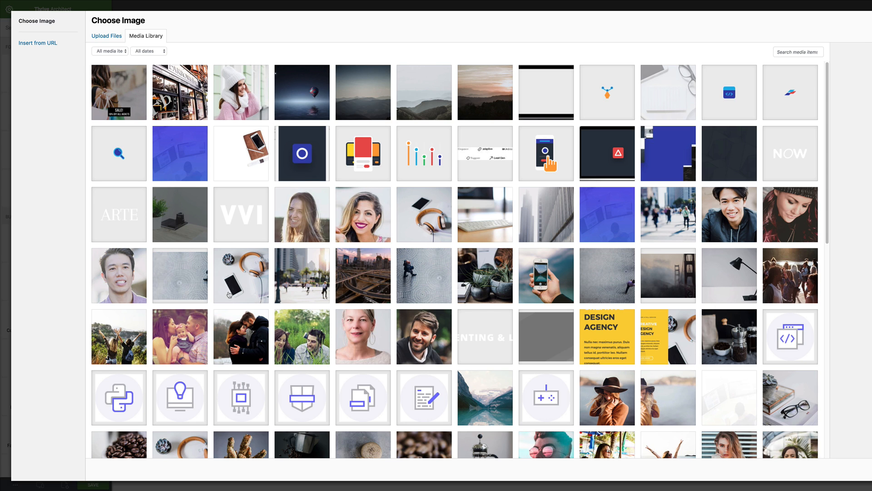
pyautogui.click(120, 344)
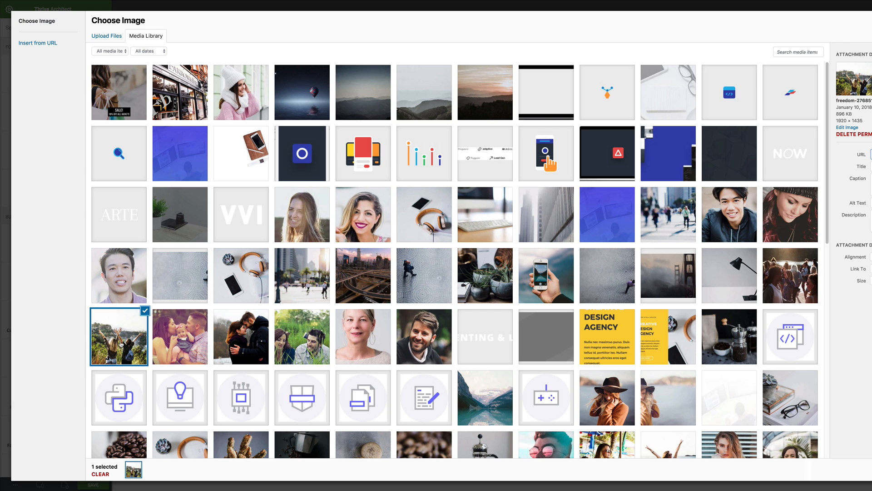
pyautogui.click(871, 470)
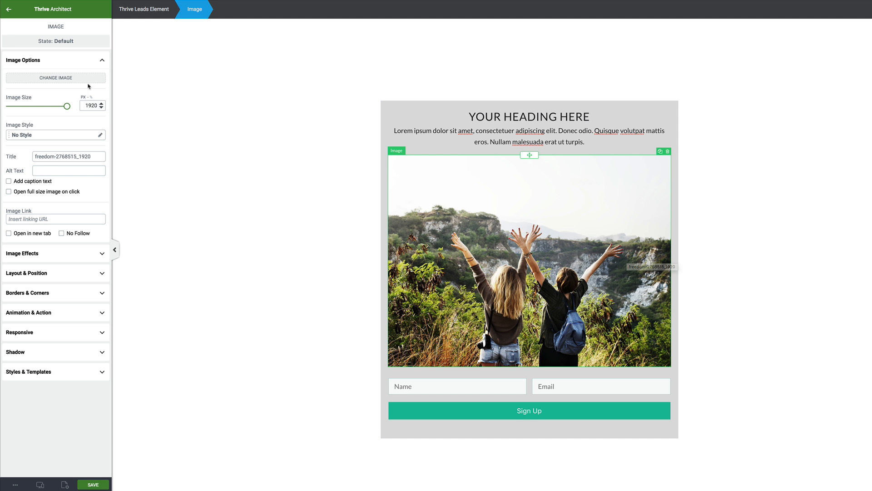
pyautogui.moveTo(66, 107)
pyautogui.mouseDown()
pyautogui.moveTo(56, 108)
pyautogui.moveTo(68, 110)
pyautogui.mouseUp()
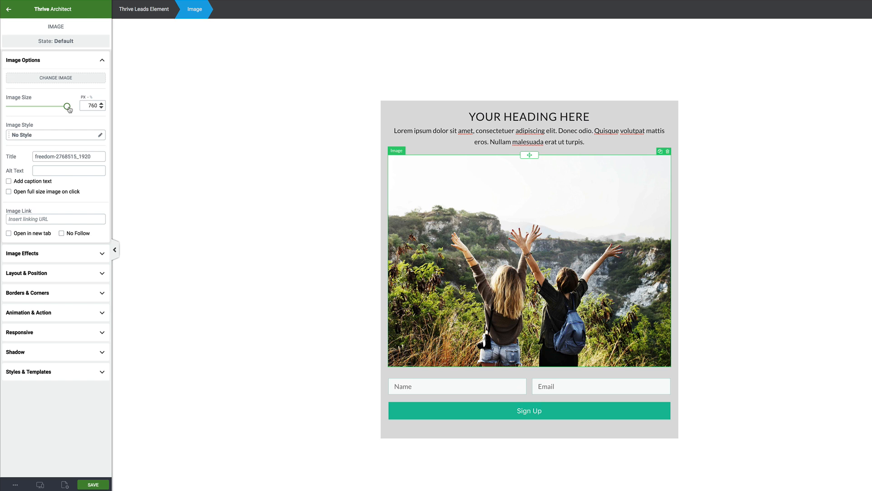
pyautogui.click(483, 106)
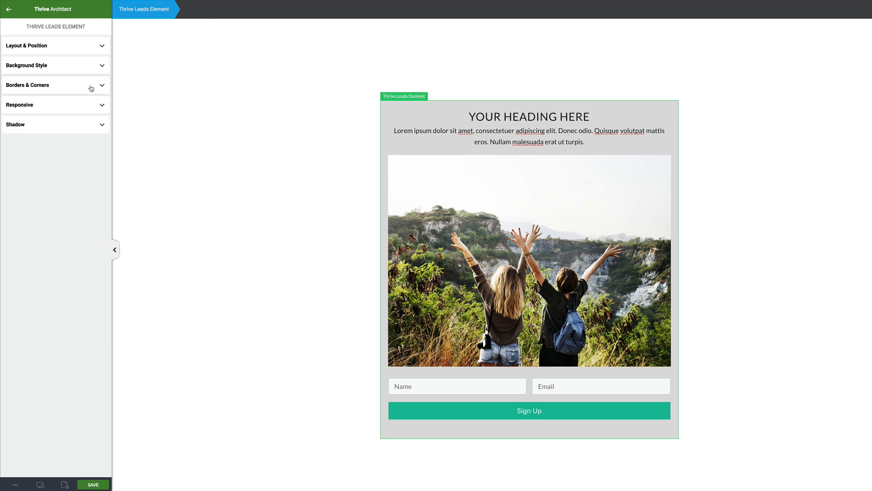
# - Give the opt-in box a solid light grey #f2f1f1 background
pyautogui.click(41, 67)
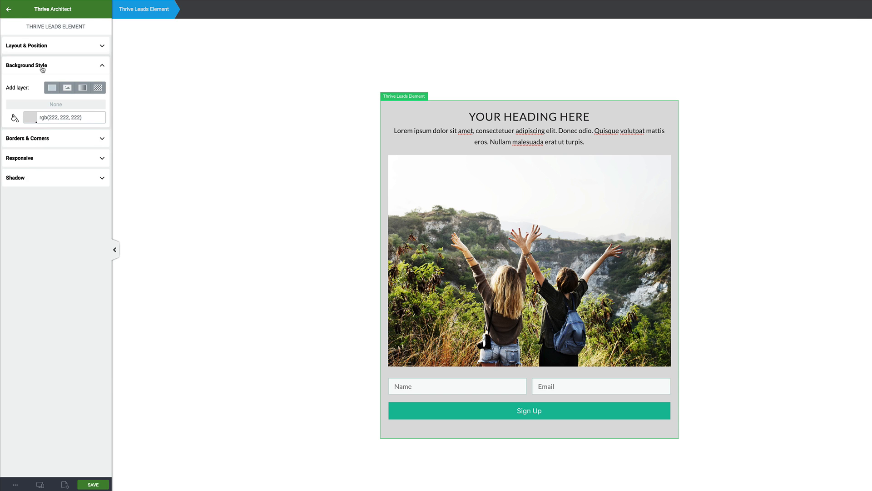
pyautogui.click(52, 89)
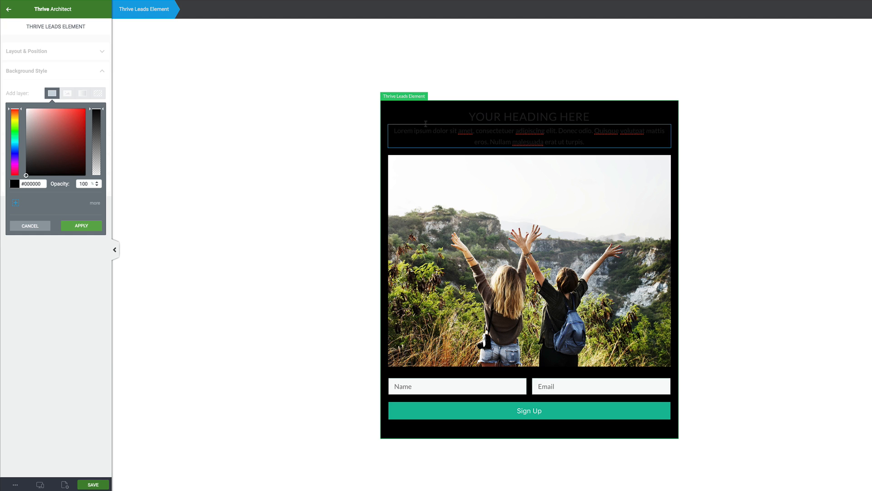
pyautogui.click(27, 125)
pyautogui.moveTo(27, 126); pyautogui.dragTo(28, 115)
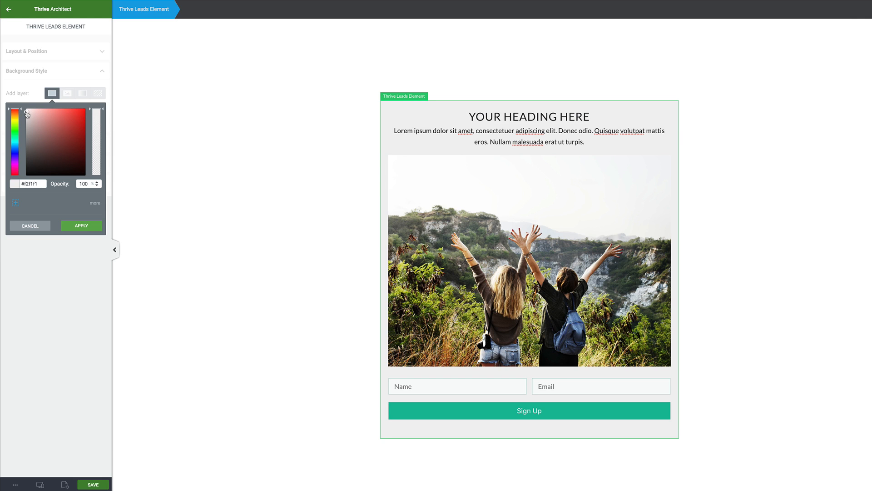
pyautogui.click(86, 227)
pyautogui.click(179, 224)
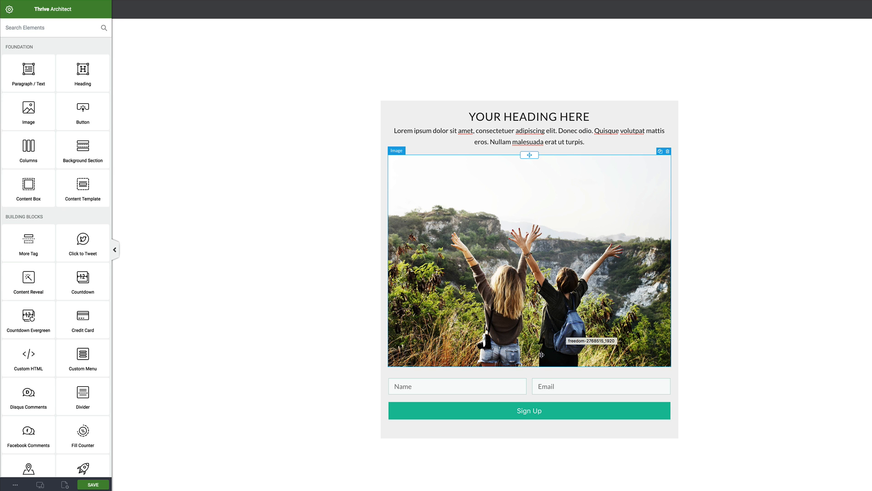
pyautogui.scroll(-2, 350, 240)
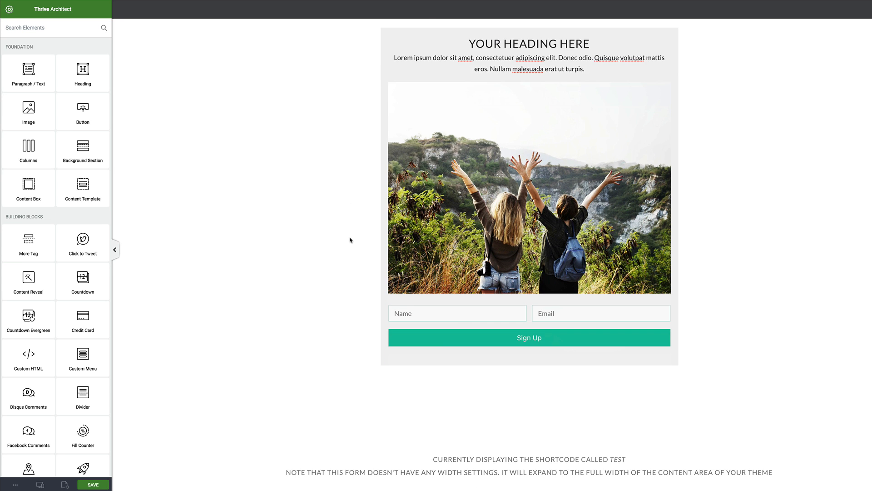
# - Choose HTML Form Connection for the sign-up form and copy Market Hero's embed HTML
pyautogui.click(467, 324)
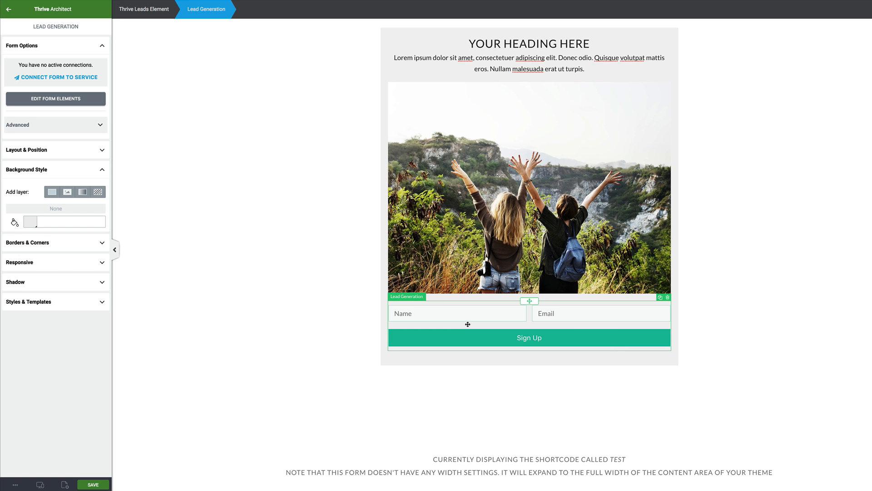
pyautogui.click(63, 79)
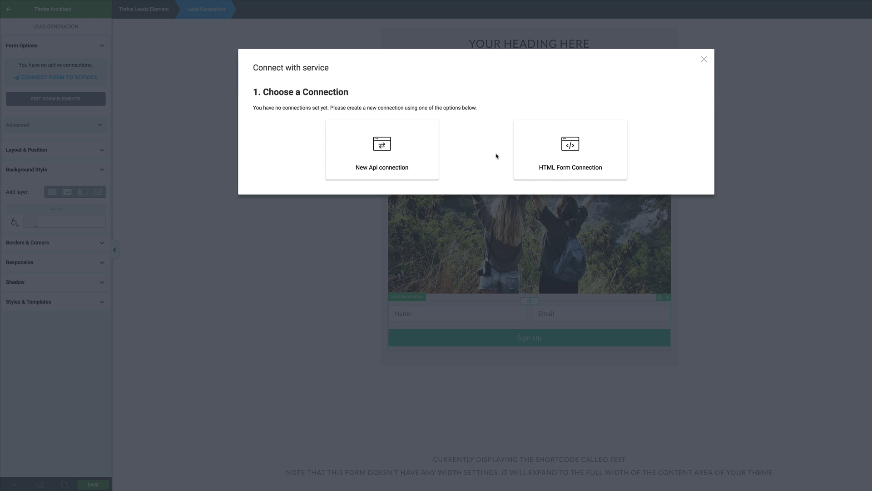
pyautogui.click(593, 151)
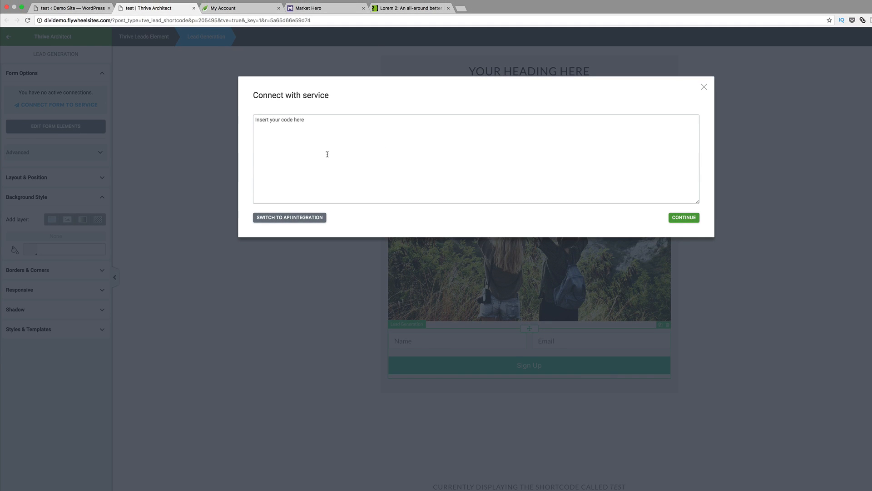
pyautogui.click(337, 9)
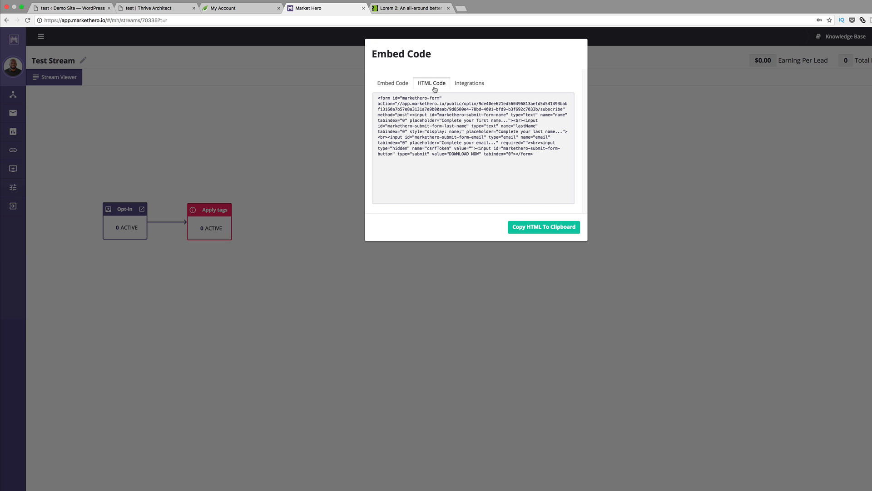
pyautogui.click(550, 227)
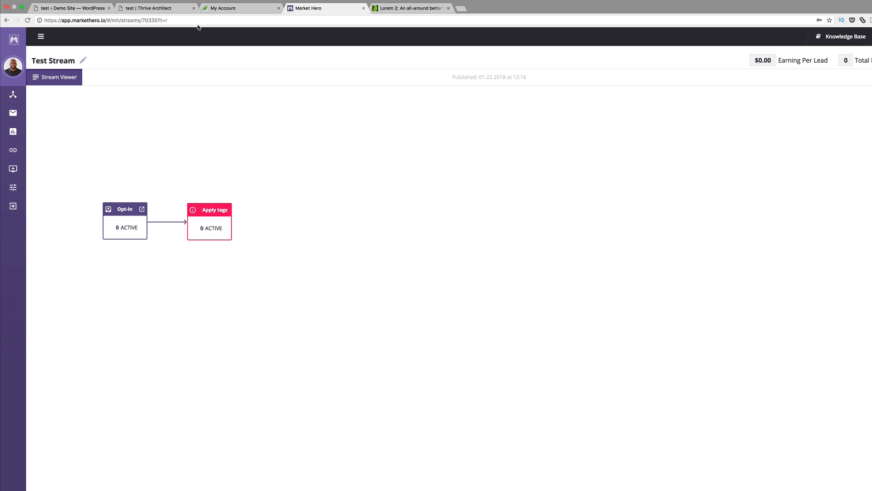
pyautogui.click(143, 8)
# - Paste Market Hero's form HTML into the connection code box and continue
pyautogui.click(320, 124)
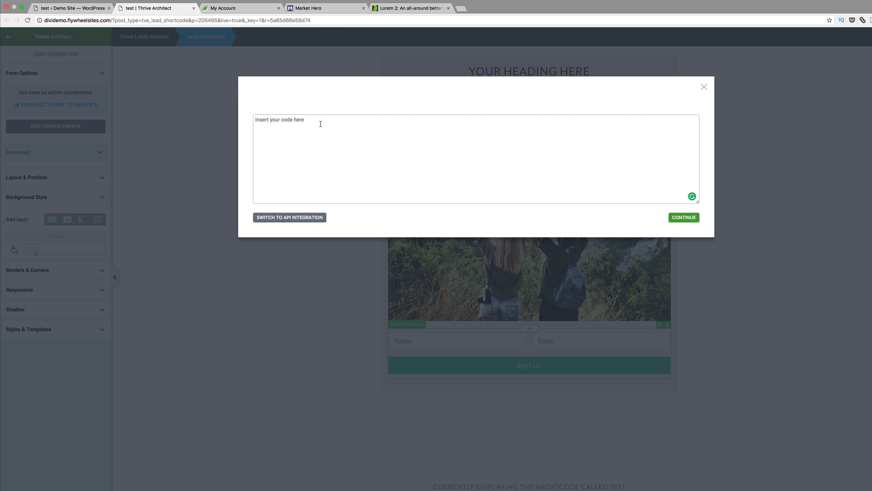
pyautogui.press('super+v')
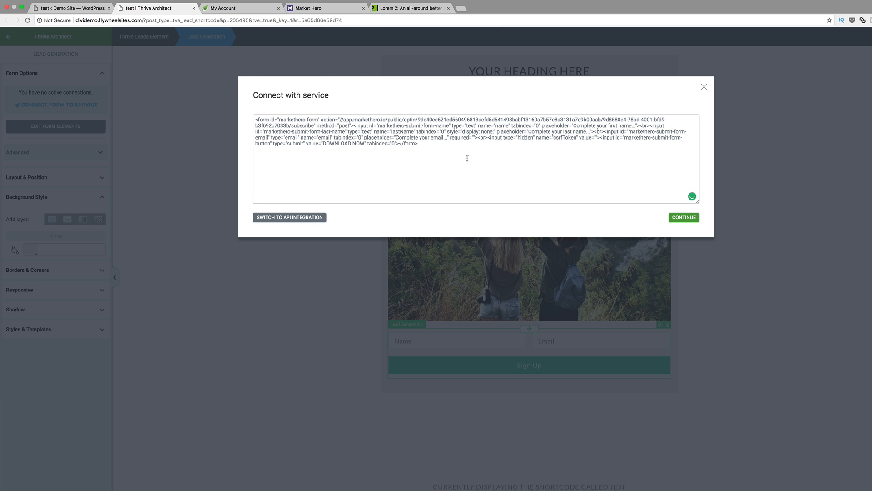
pyautogui.click(684, 218)
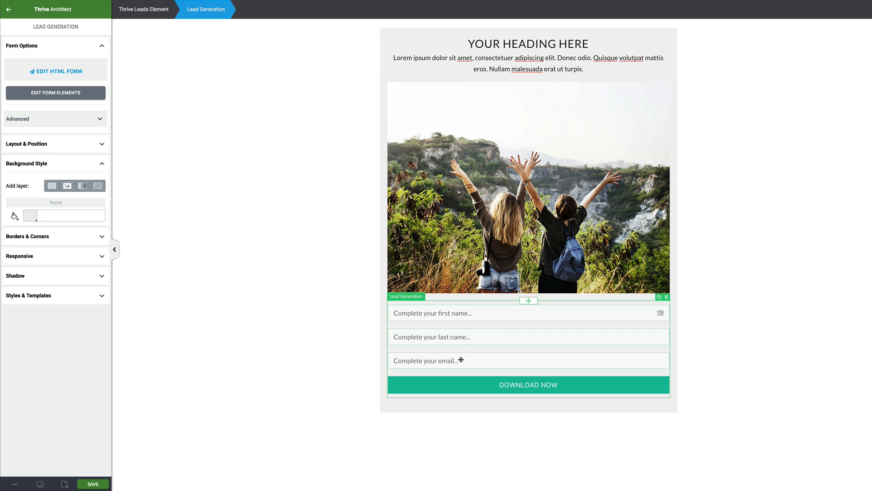
# - Set the first-name field's placeholder to 'Name...' and make it required
pyautogui.click(59, 94)
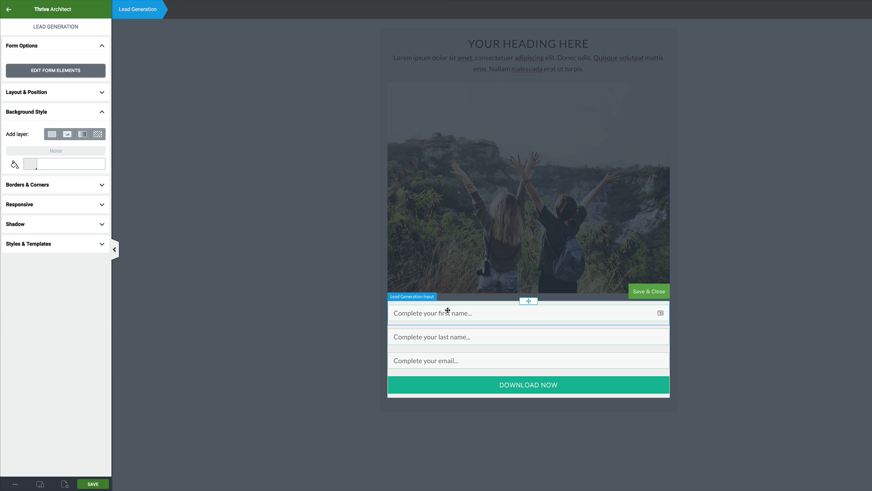
pyautogui.click(482, 313)
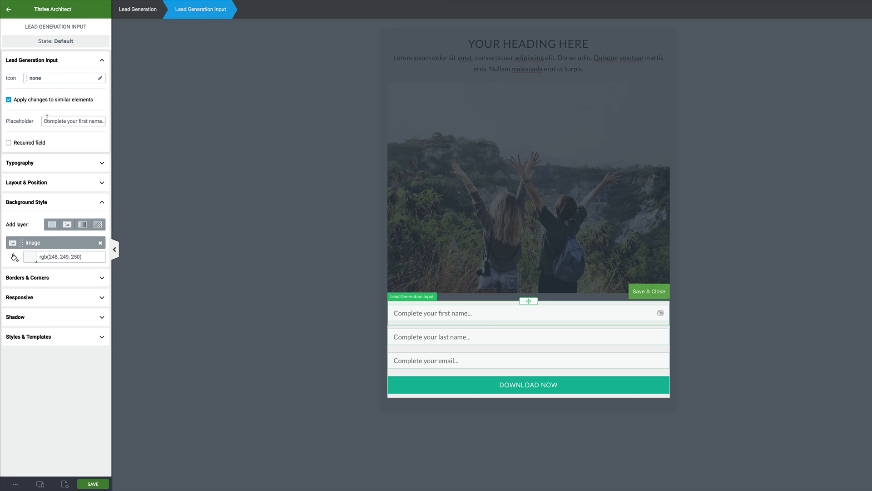
pyautogui.moveTo(45, 121); pyautogui.dragTo(88, 121)
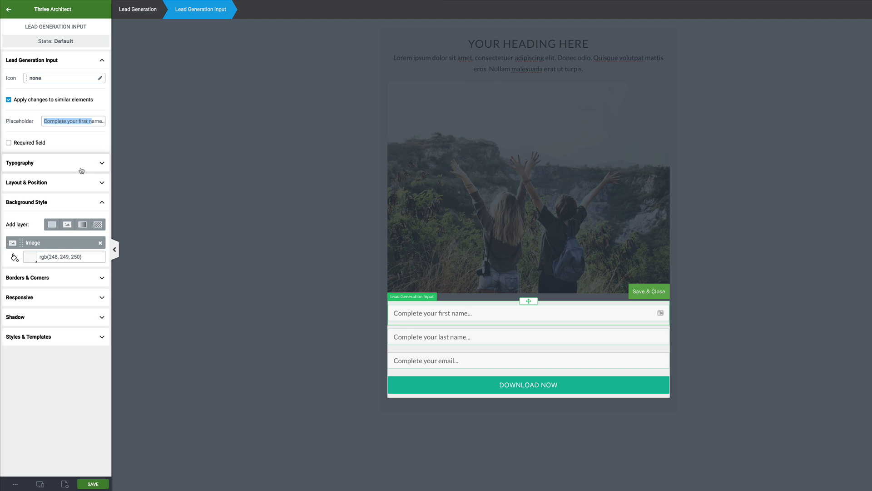
pyautogui.write('N')
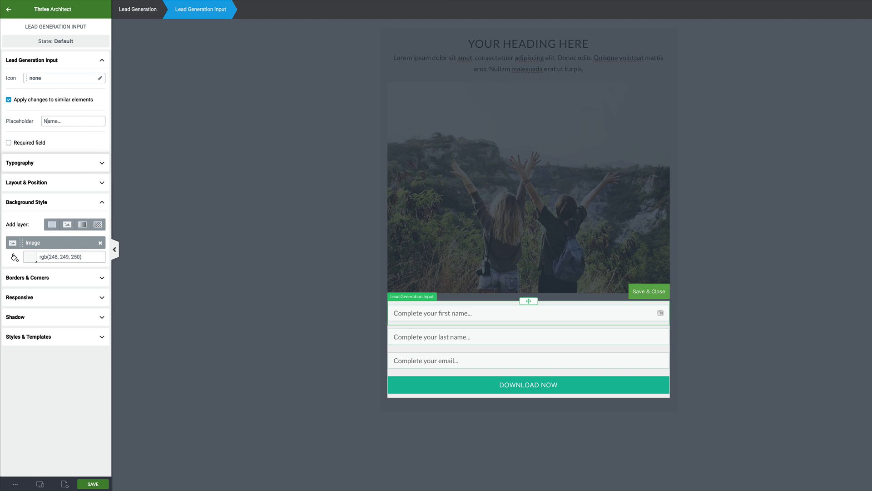
pyautogui.click(9, 143)
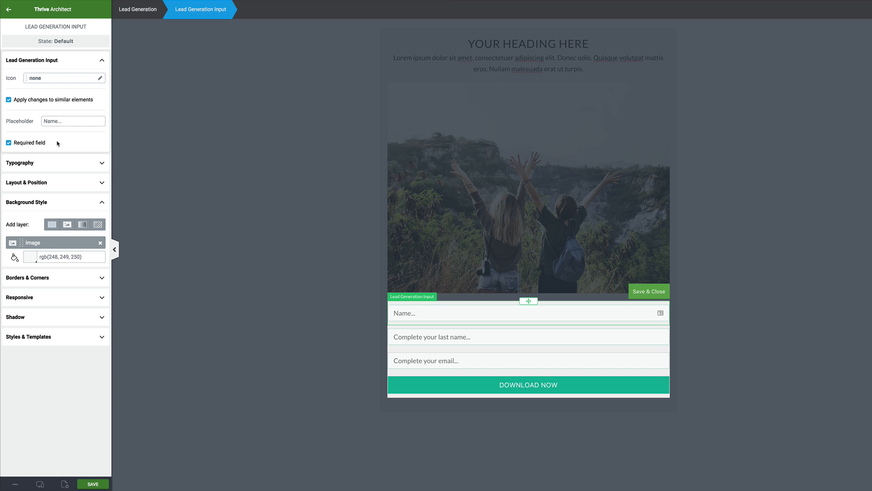
# - Change the remaining placeholders to 'Last Name...' and 'Email...'
pyautogui.click(429, 339)
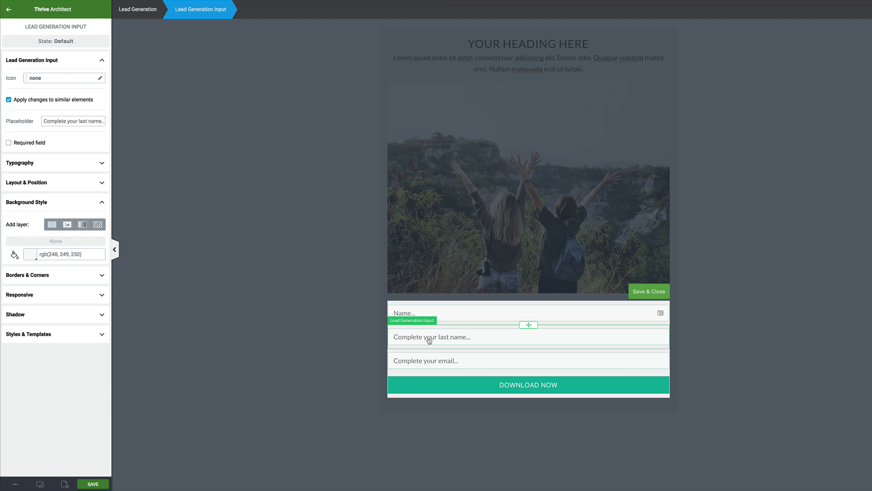
pyautogui.tripleClick(80, 119)
pyautogui.write('Last Name...')
pyautogui.click(93, 484)
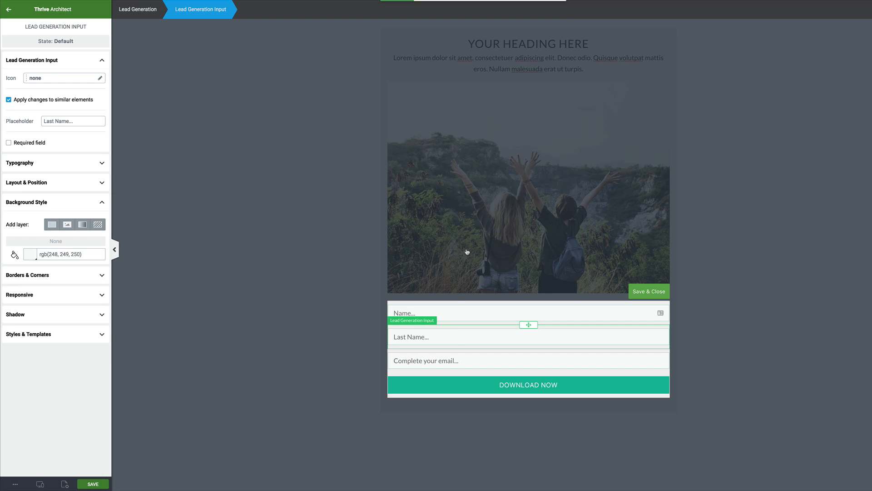
pyautogui.click(454, 361)
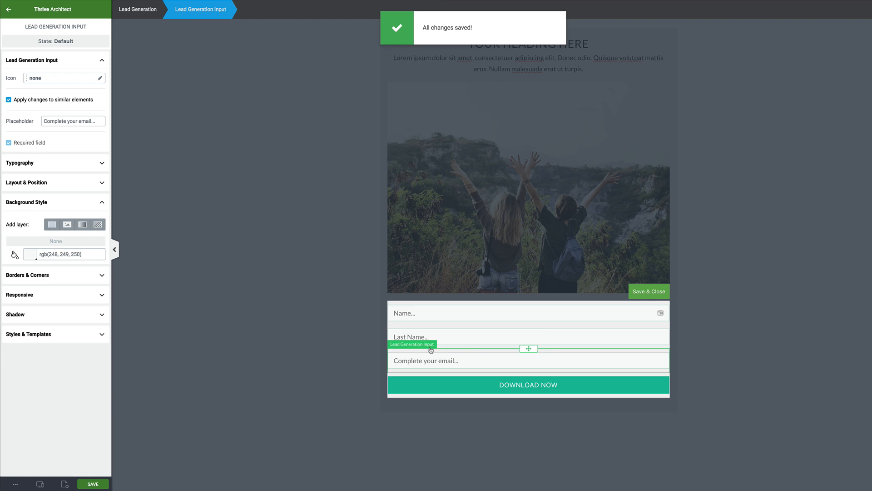
pyautogui.moveTo(95, 121); pyautogui.dragTo(36, 121)
pyautogui.write('Email...')
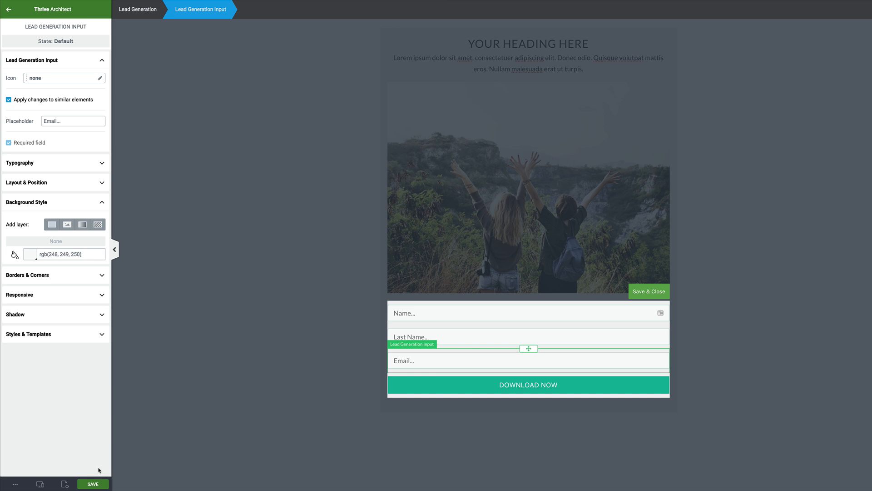
# - Relabel the submit button from DOWNLOAD NOW to GET OFFER and save the form elements
pyautogui.click(471, 389)
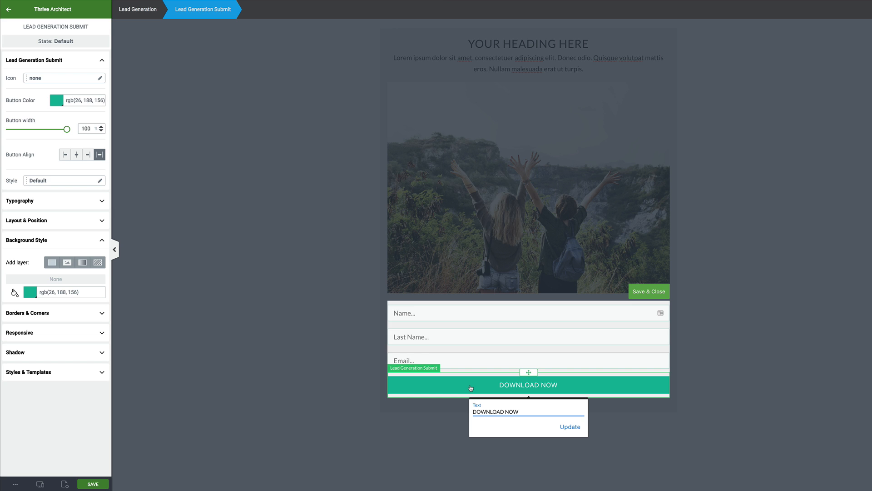
pyautogui.moveTo(519, 412); pyautogui.dragTo(477, 411)
pyautogui.write('GET OO OFFER')
pyautogui.click(574, 427)
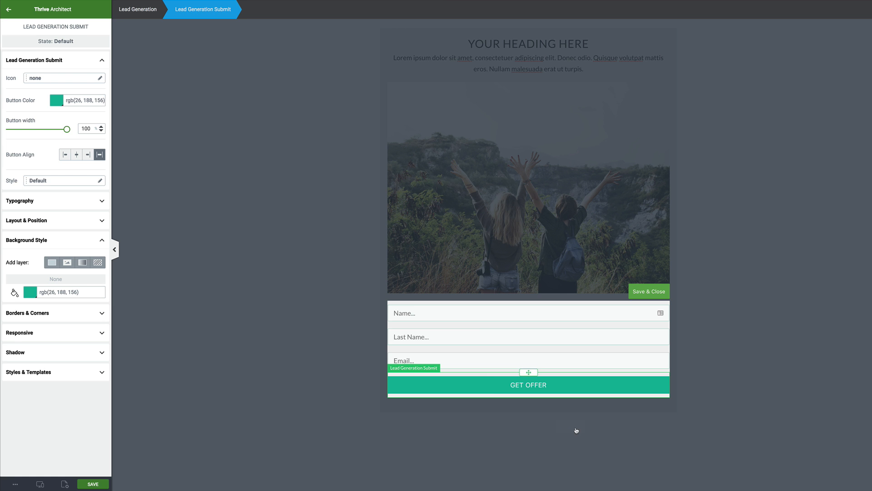
pyautogui.click(487, 385)
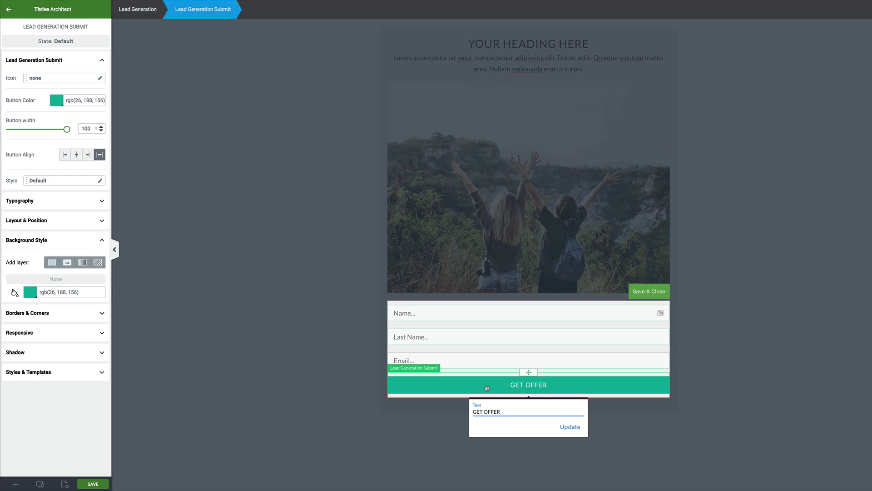
pyautogui.click(646, 292)
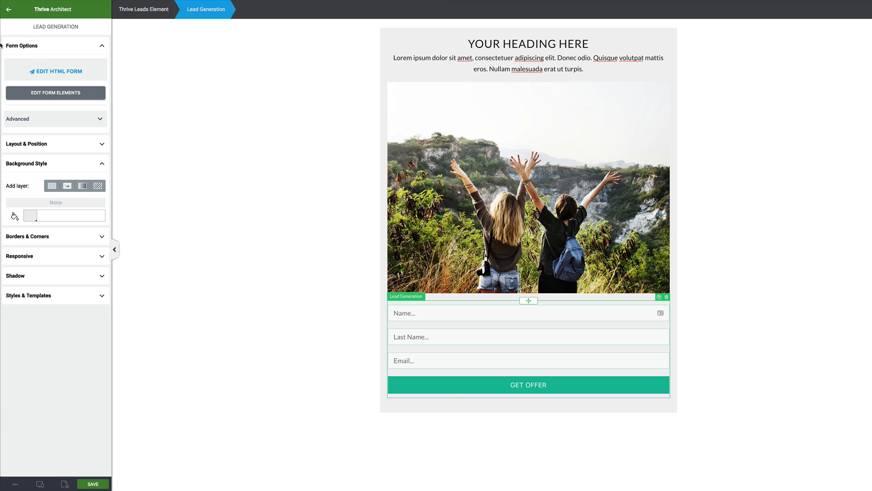
pyautogui.click(63, 93)
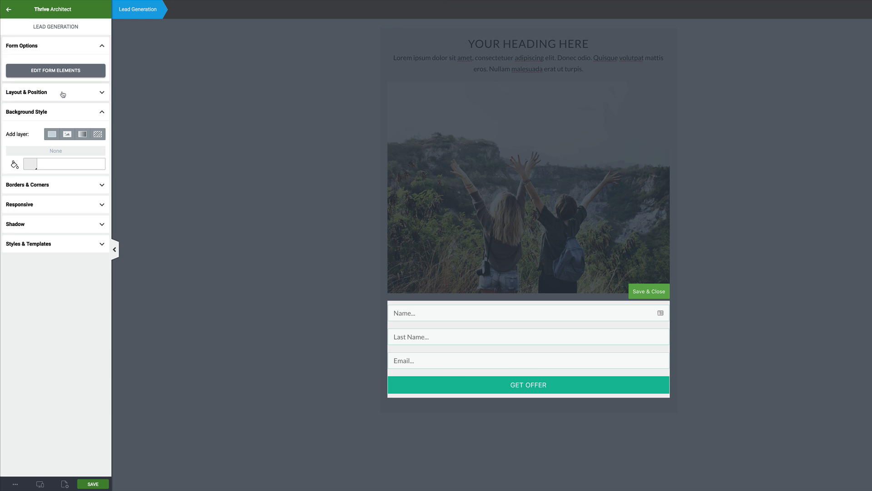
# - Make the GET OFFER button gold, narrow it to 68% width and centre it in the form
pyautogui.click(451, 385)
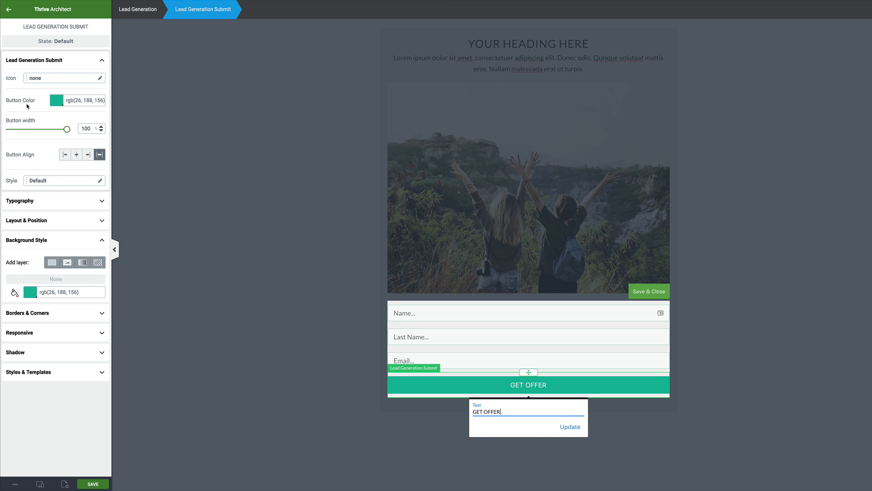
pyautogui.click(56, 102)
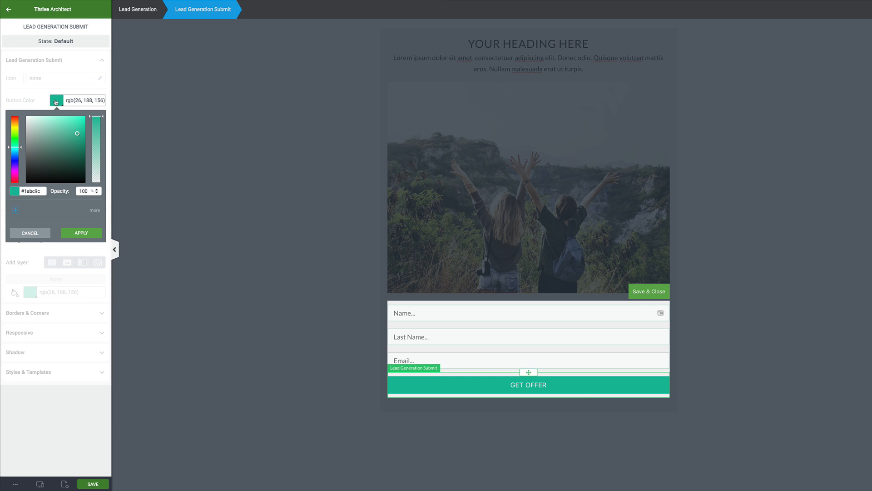
pyautogui.moveTo(21, 134); pyautogui.dragTo(15, 126)
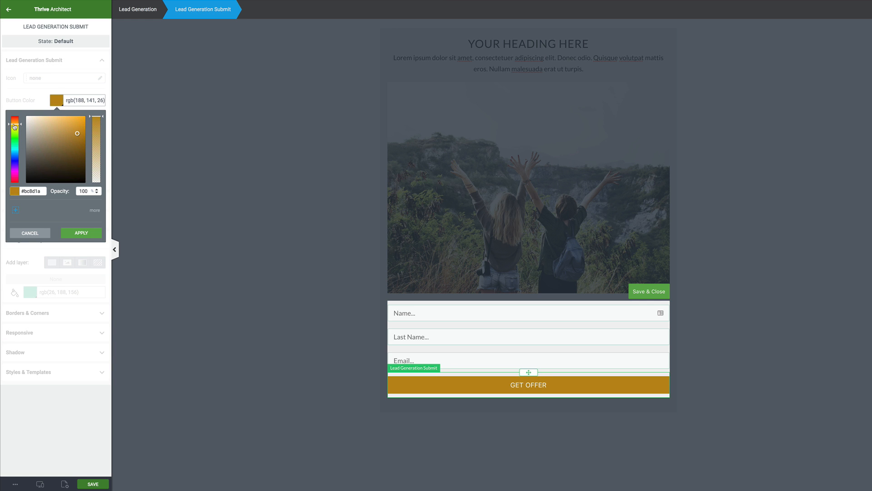
pyautogui.click(81, 234)
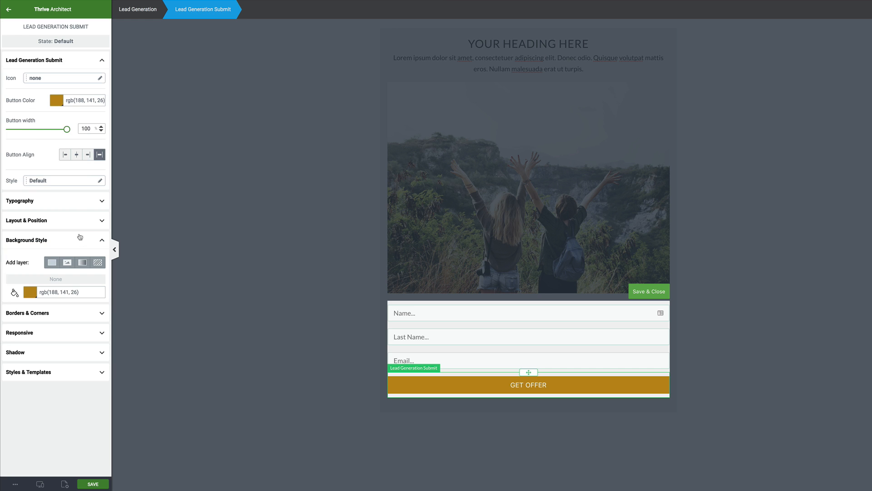
pyautogui.moveTo(68, 130); pyautogui.dragTo(49, 132)
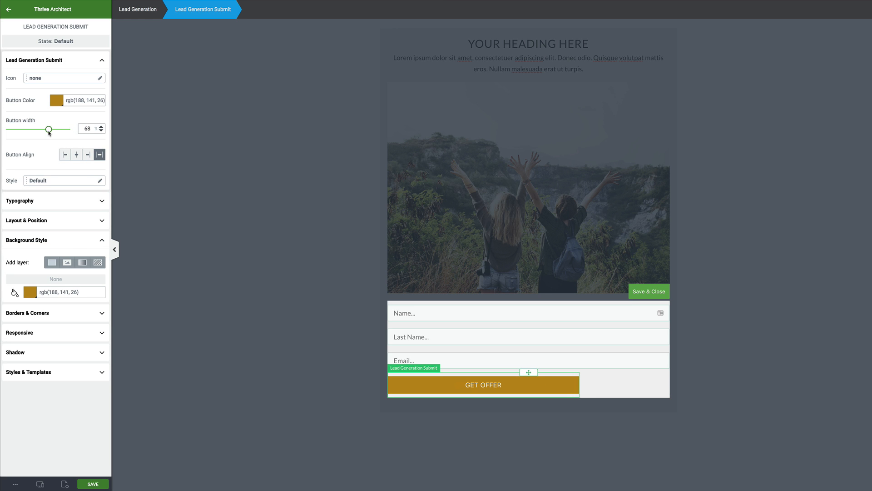
pyautogui.click(76, 155)
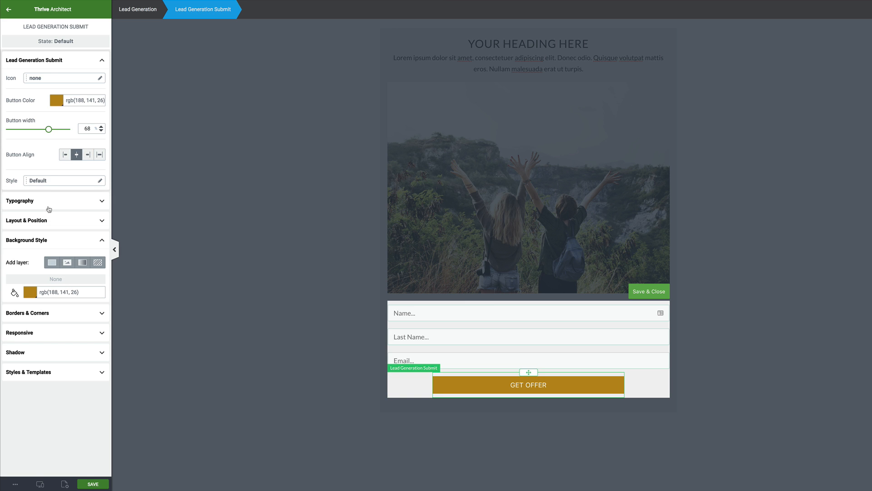
# - Check the button label, finish editing the form elements and save the lightbox design
pyautogui.click(528, 385)
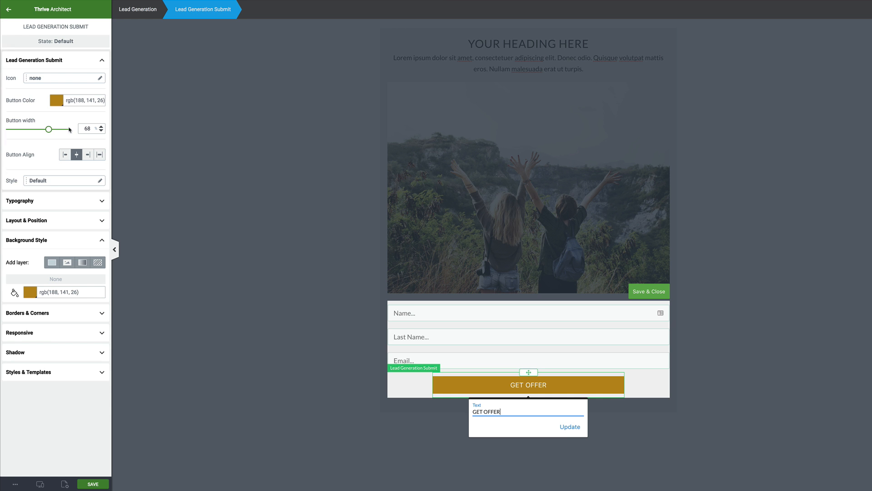
pyautogui.click(570, 427)
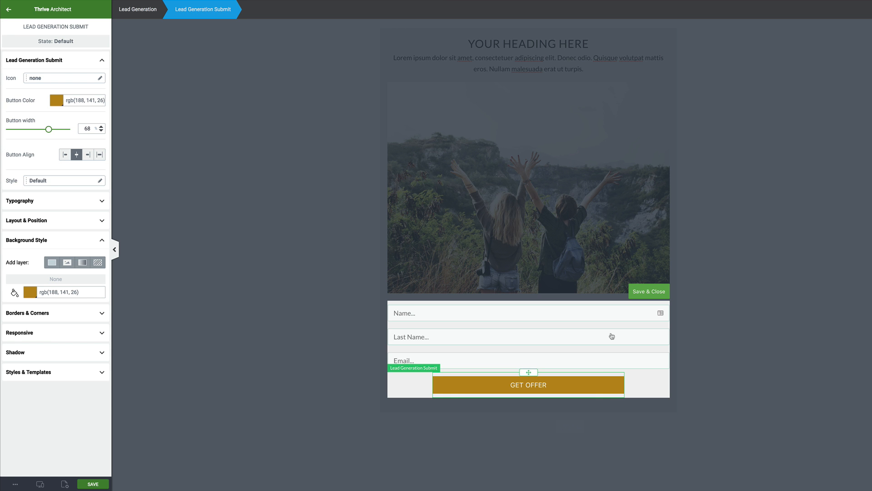
pyautogui.click(658, 294)
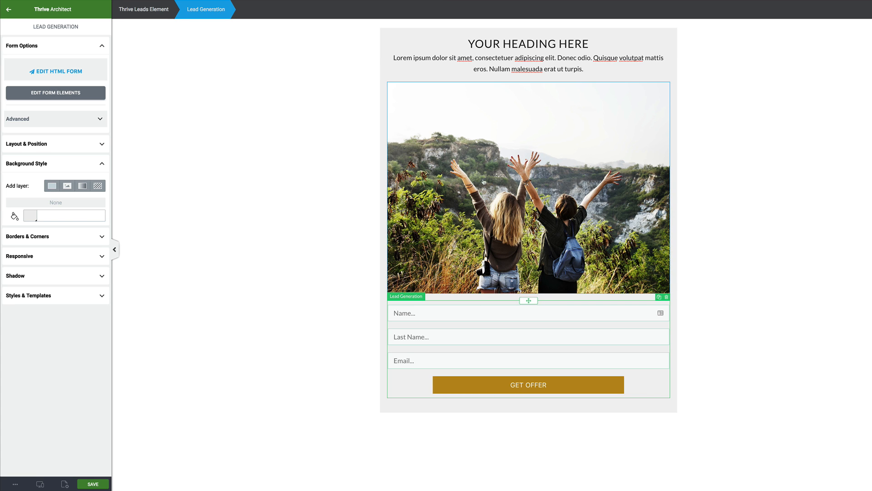
pyautogui.scroll(1, 444, 146)
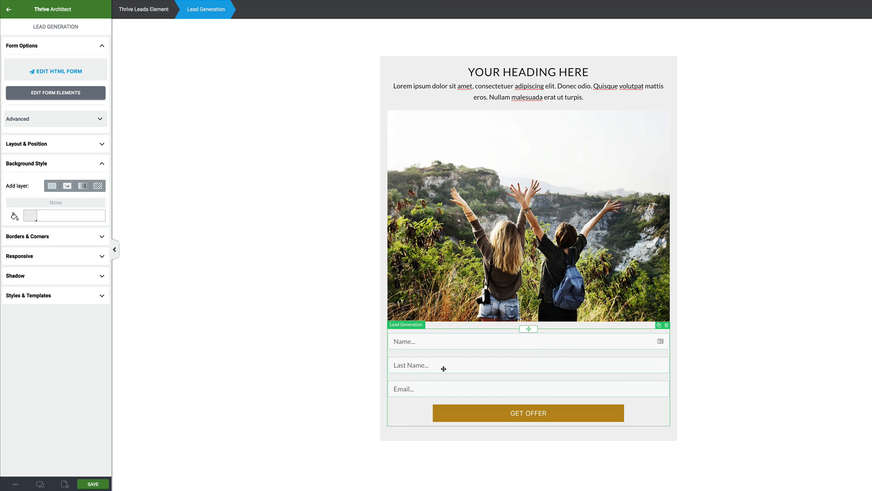
pyautogui.click(100, 485)
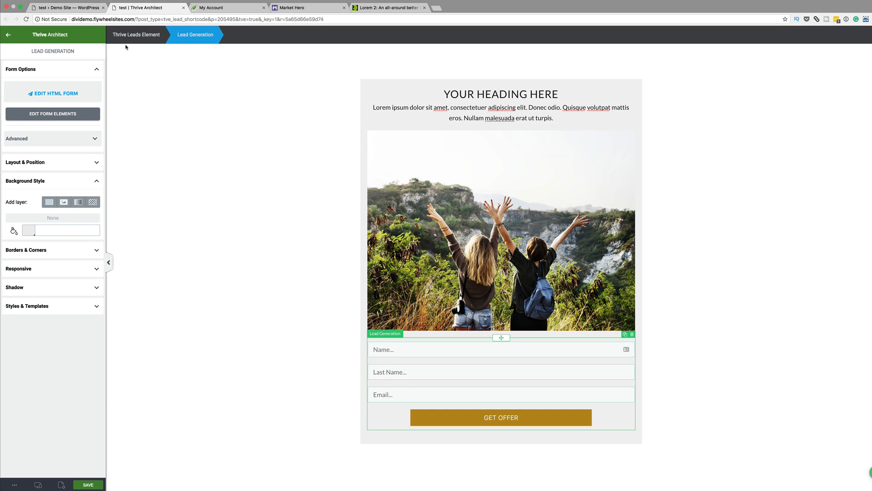
# - Select the thrive_leads shortcode in the Lead Shortcodes field and open WordPress's All Pages list
pyautogui.click(69, 8)
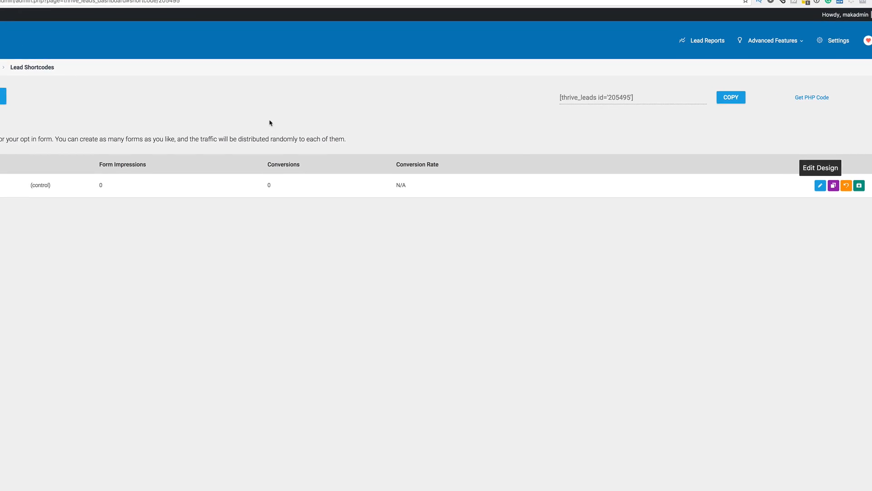
pyautogui.moveTo(611, 95); pyautogui.dragTo(522, 98)
pyautogui.hotkey('ctrl', 'c')
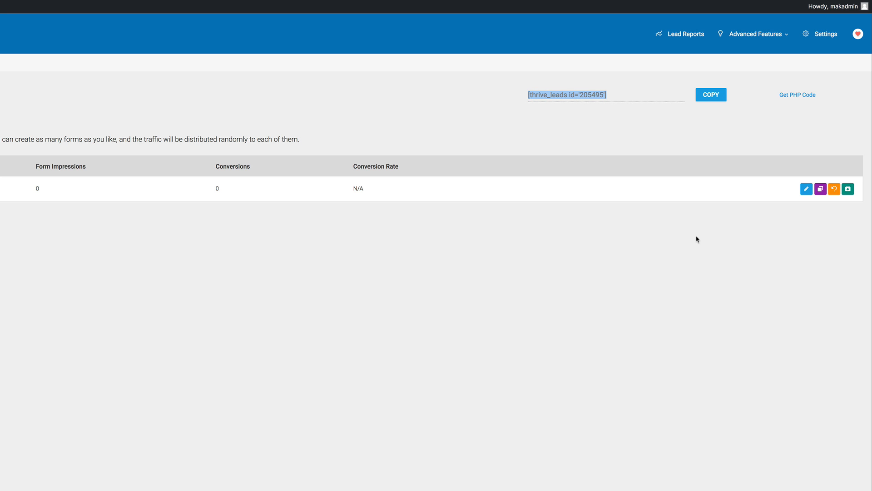
pyautogui.moveTo(32, 119)
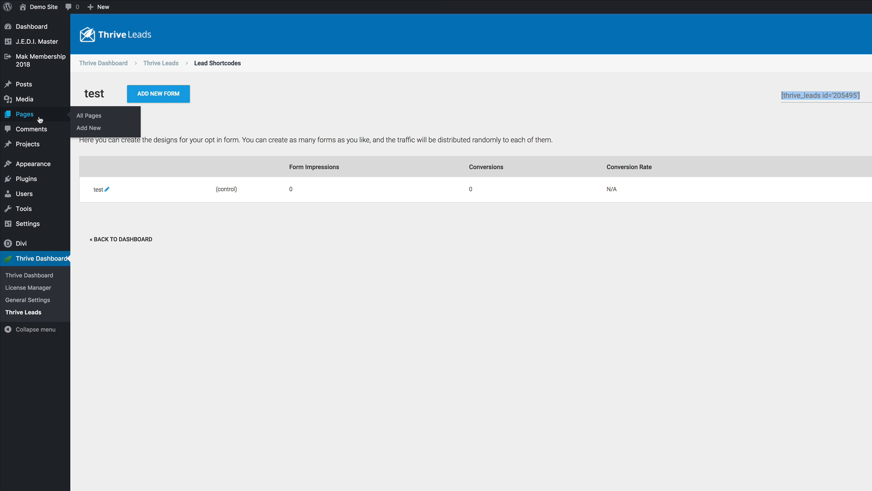
pyautogui.click(94, 120)
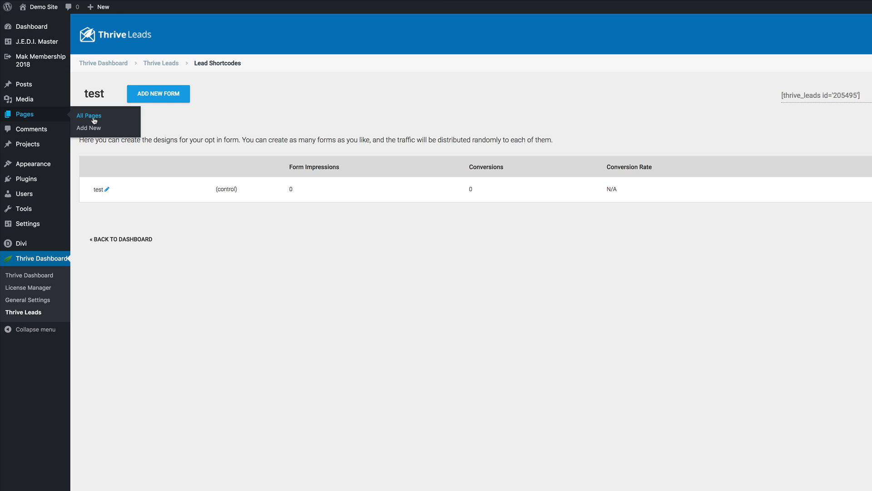
pyautogui.scroll(-2, 187, 227)
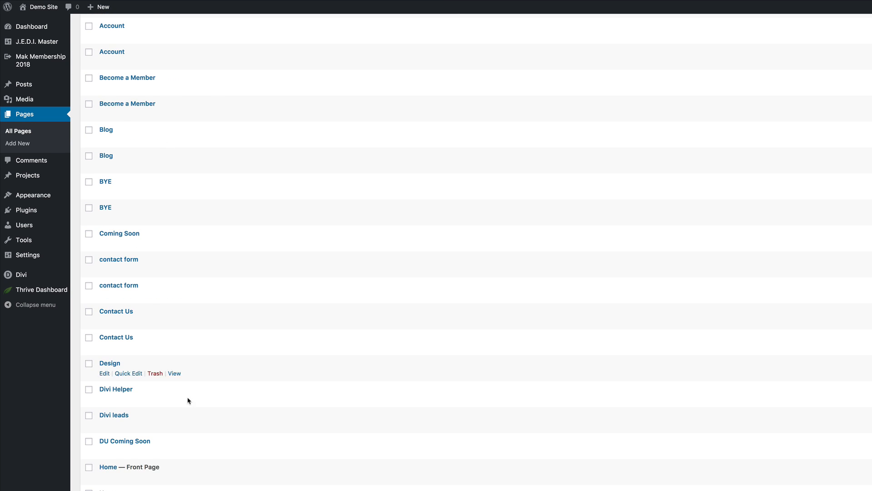
# - View the Home — Front Page on the site and enable the Divi Visual Builder
pyautogui.click(179, 369)
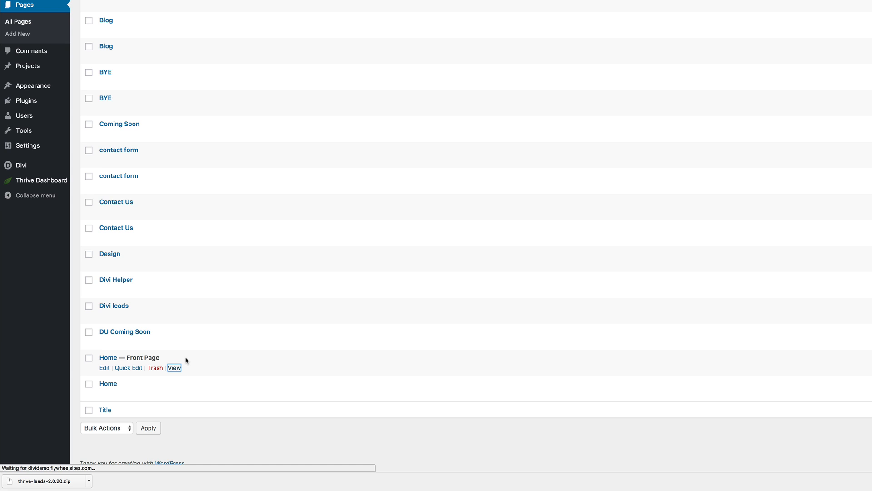
pyautogui.scroll(-5, 374, 322)
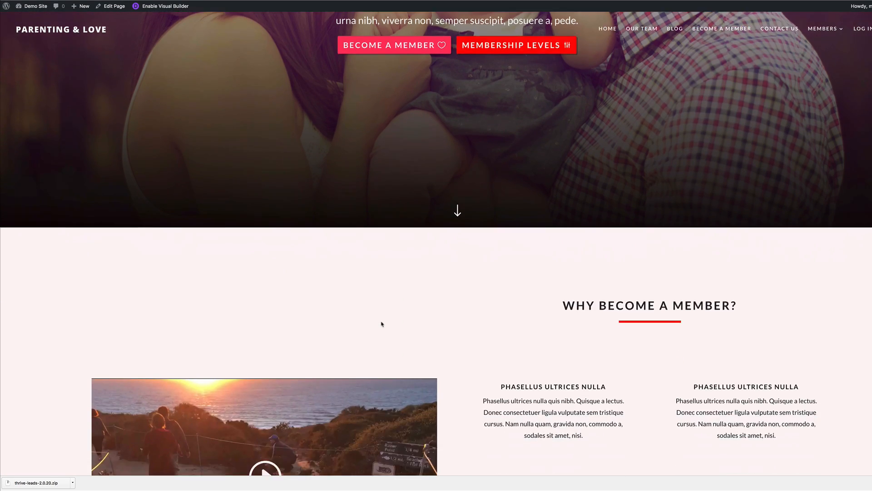
pyautogui.scroll(-11, 381, 324)
pyautogui.scroll(-5, 382, 324)
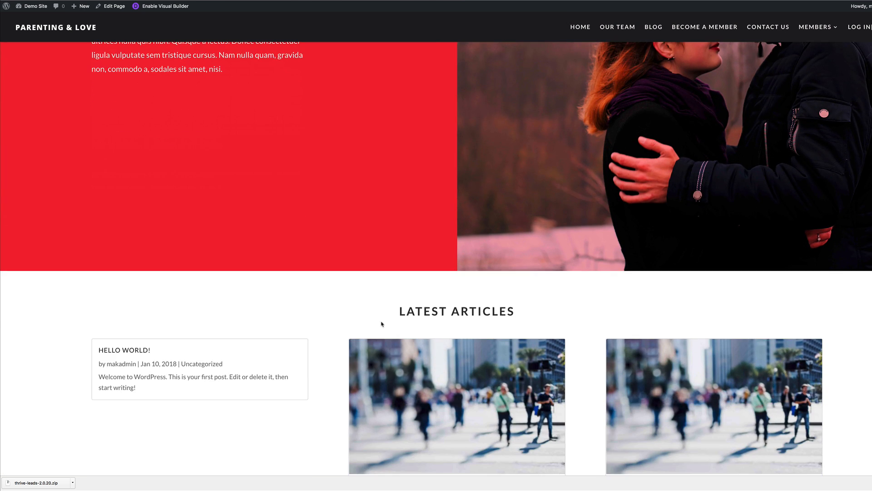
pyautogui.scroll(-1, 382, 323)
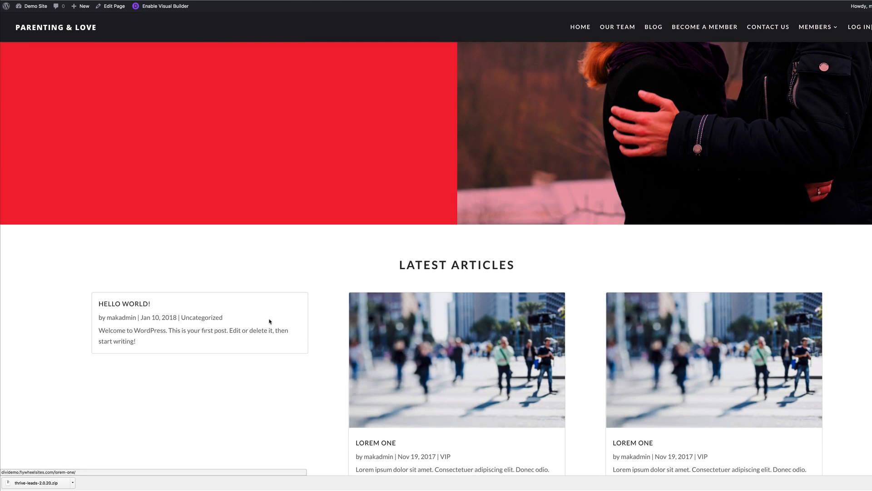
pyautogui.click(155, 7)
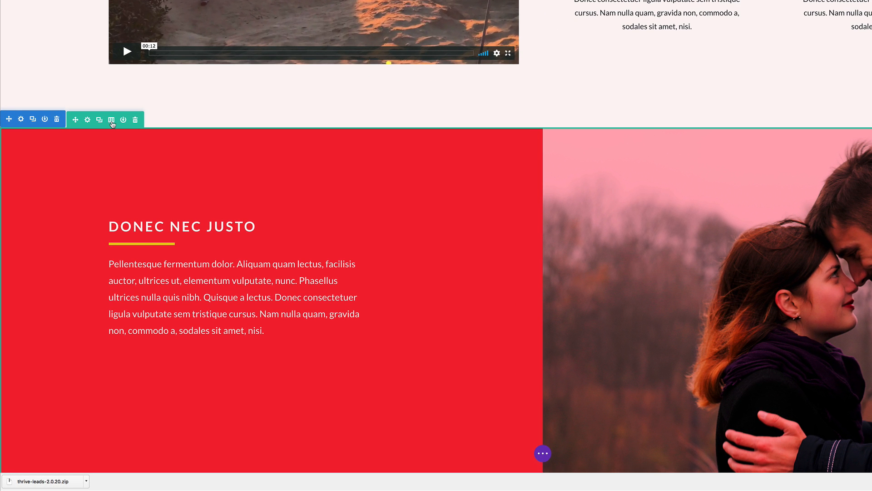
# - Make the red section's row three columns and add a Code module containing [thrive_leads id='205495'] to the empty column
pyautogui.click(112, 119)
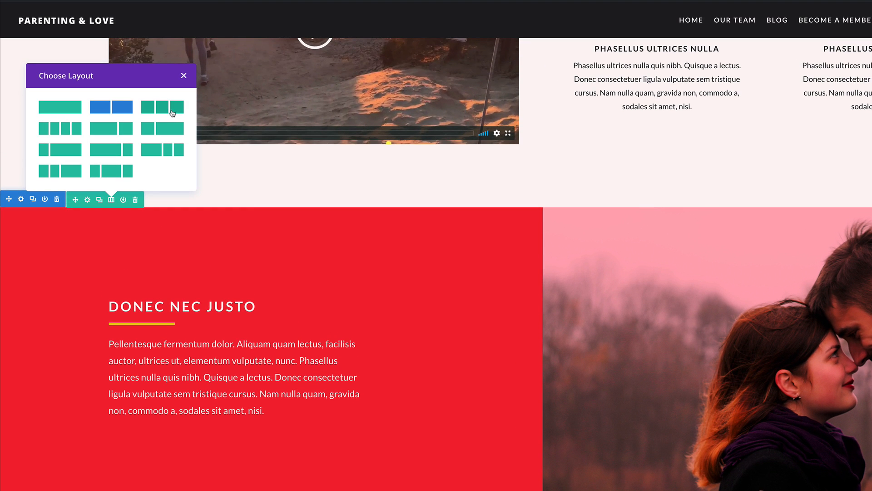
pyautogui.click(162, 108)
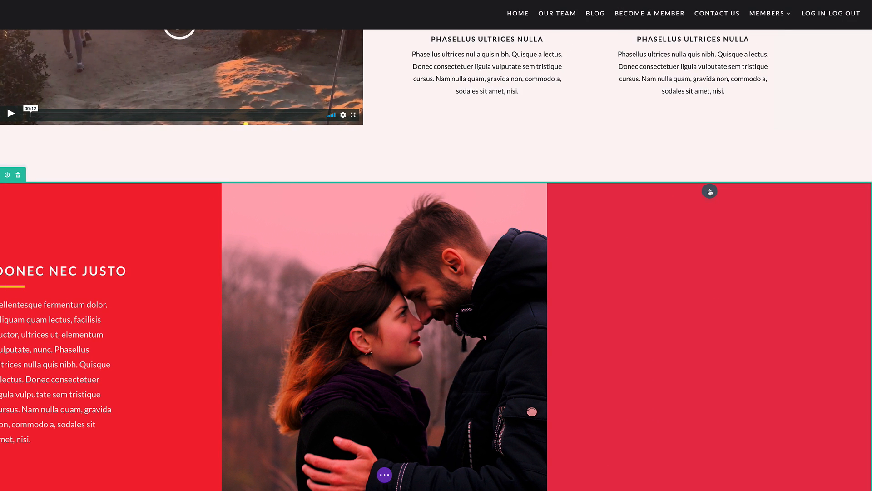
pyautogui.click(813, 191)
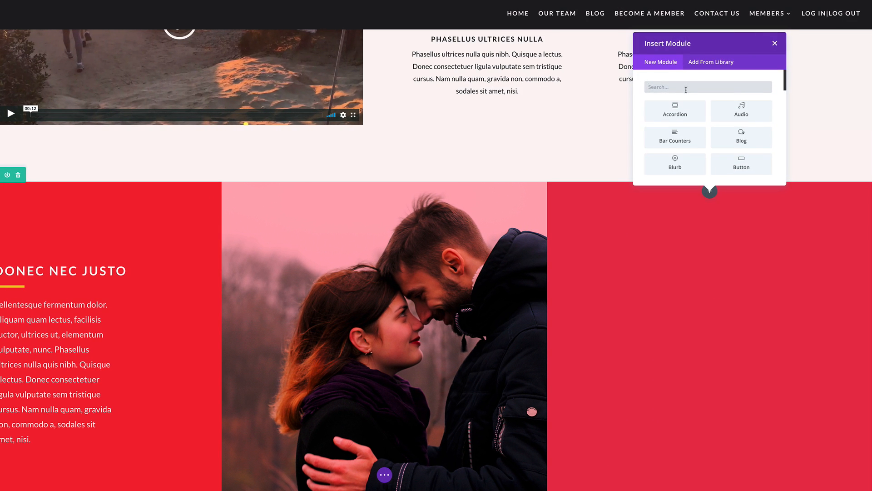
pyautogui.scroll(-3, 708, 123)
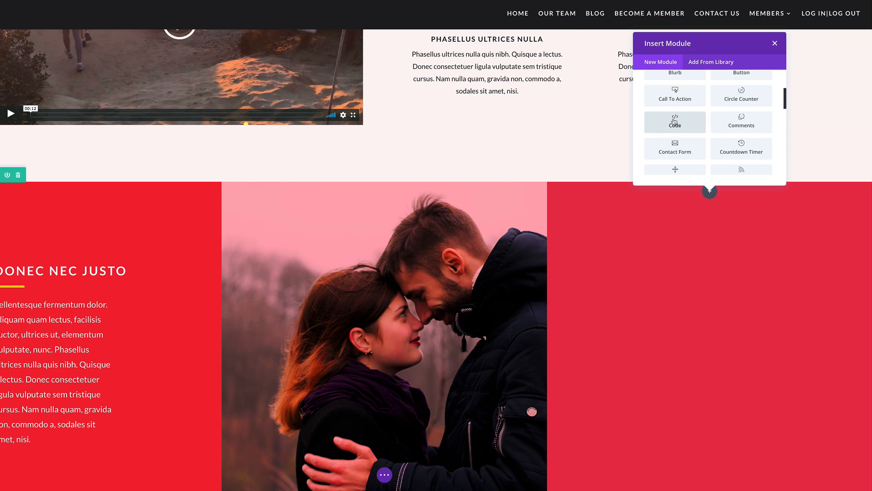
pyautogui.click(675, 122)
pyautogui.click(88, 101)
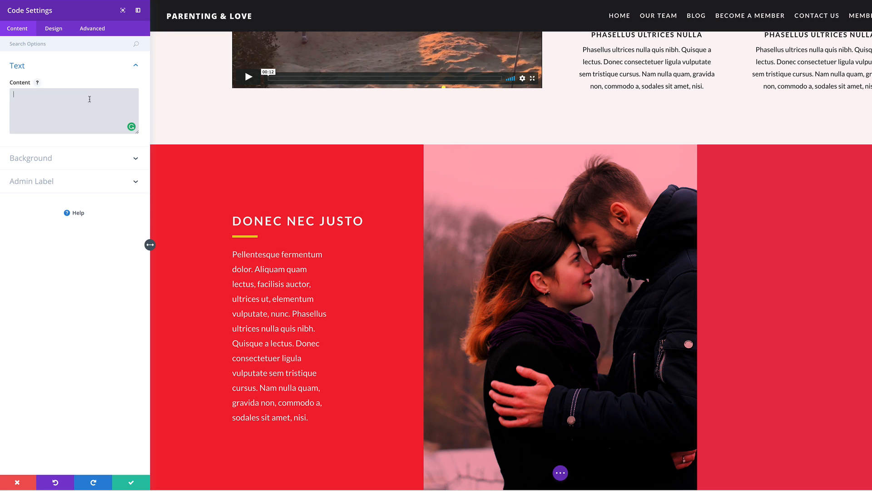
pyautogui.hotkey('ctrl', 'v')
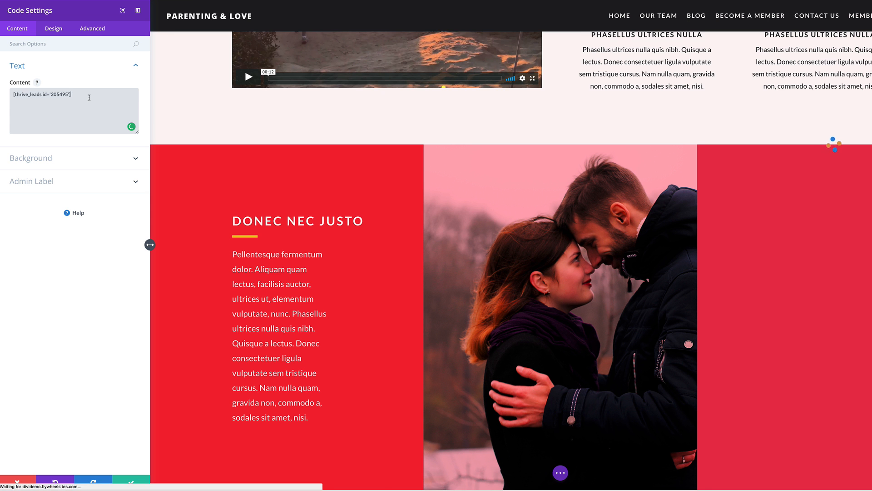
pyautogui.click(131, 482)
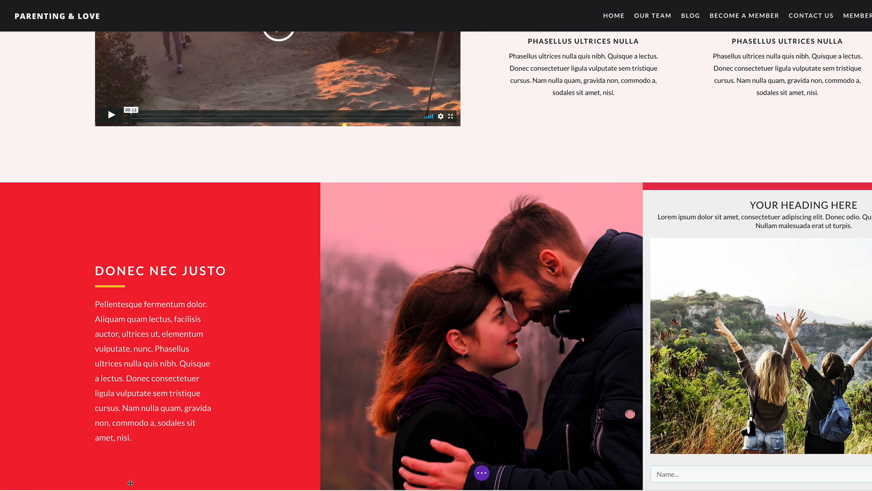
# - Check the opt-in form beside the couple photo, then exit the Visual Builder to see the live page
pyautogui.scroll(-2, 649, 354)
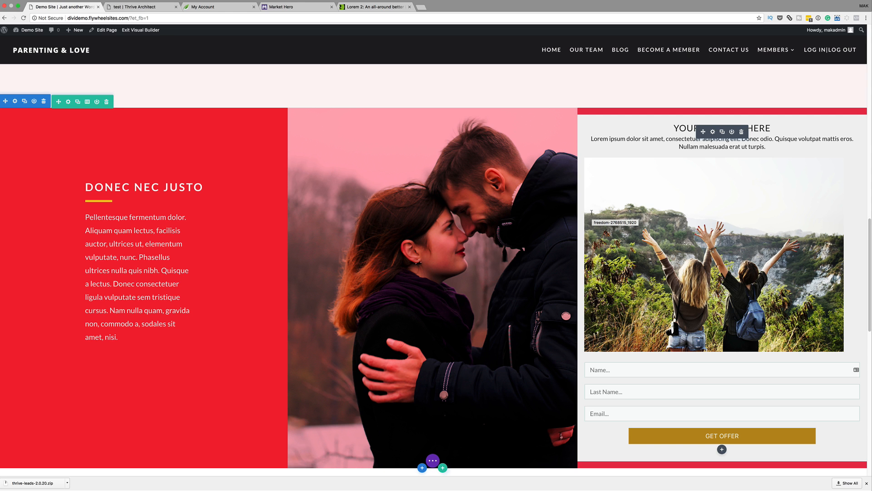
pyautogui.scroll(-3, 656, 158)
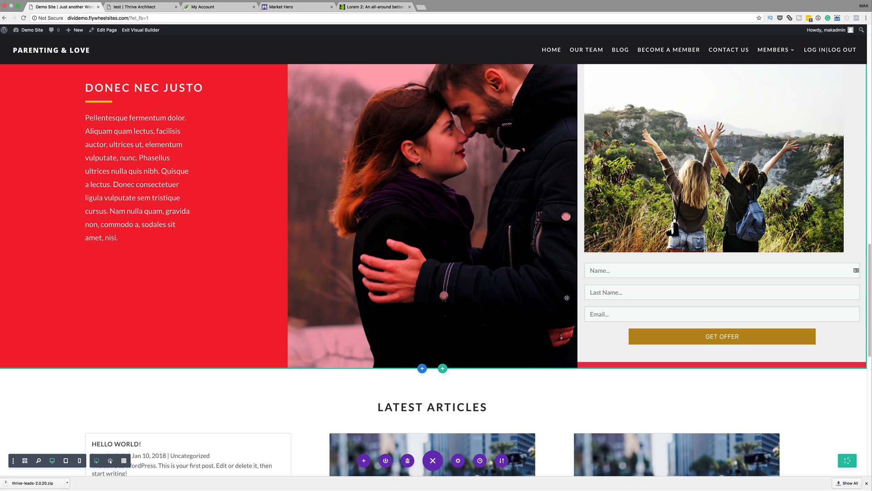
pyautogui.click(148, 30)
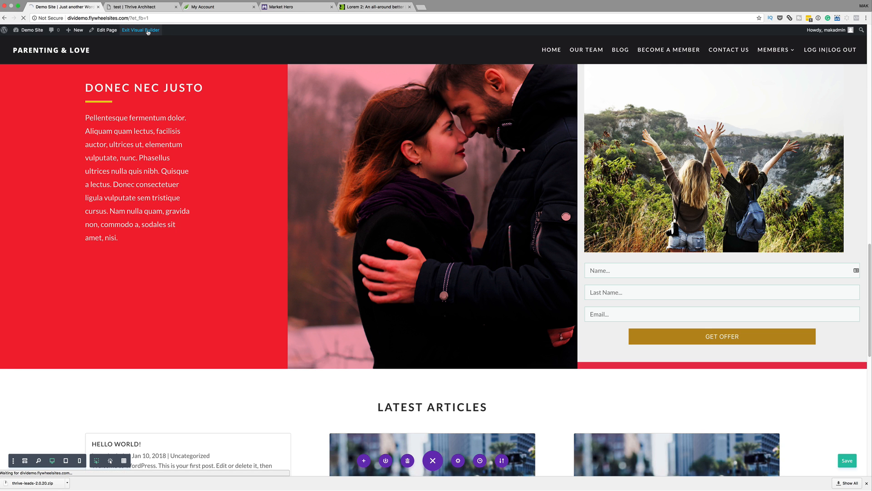
pyautogui.scroll(-15, 382, 204)
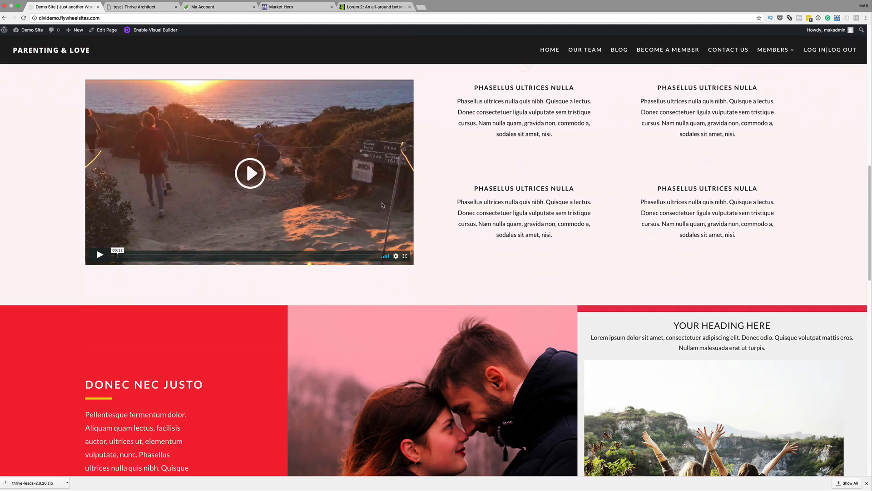
pyautogui.scroll(-3, 382, 205)
# - Fill in a test name, pick the saved e-mail address from autofill and submit with GET OFFER
pyautogui.click(602, 333)
pyautogui.click(607, 383)
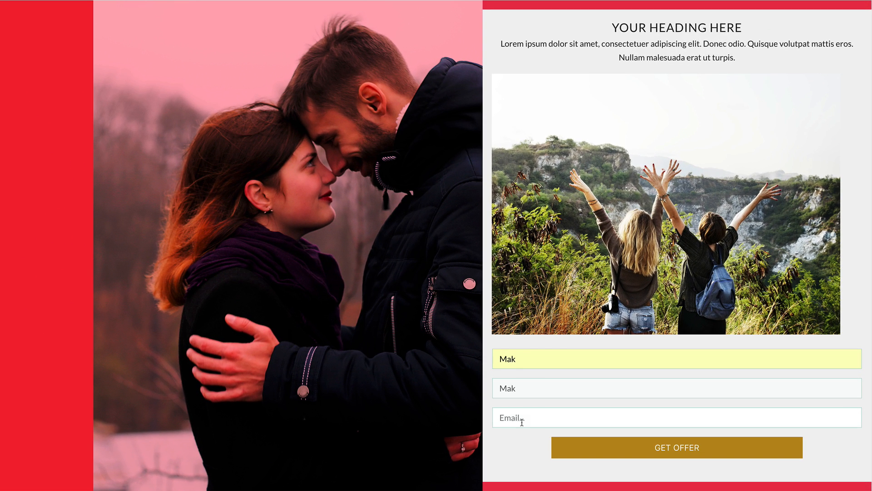
pyautogui.click(681, 445)
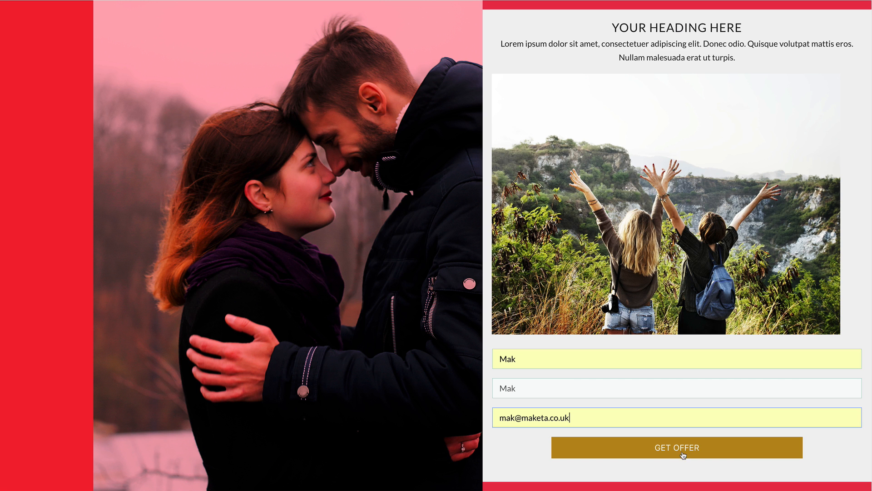
pyautogui.click(684, 449)
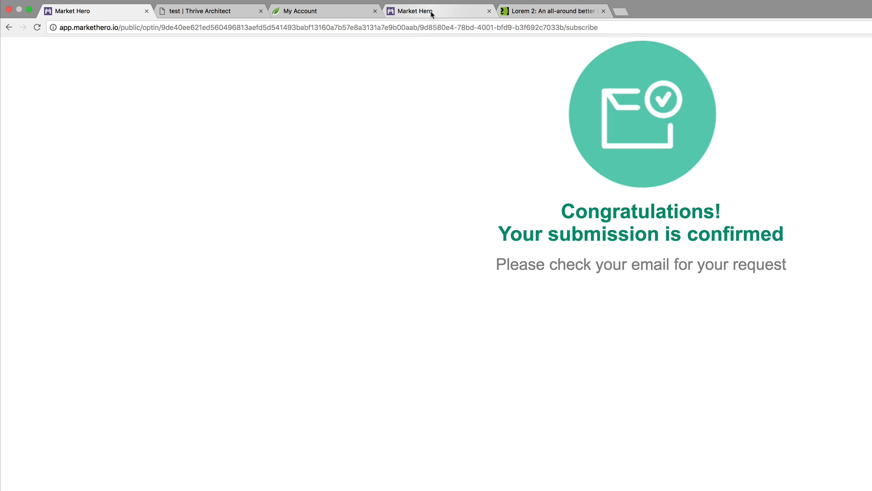
# - In Market Hero's Streams page, expand Test Stream to view its lead statistics
pyautogui.click(427, 17)
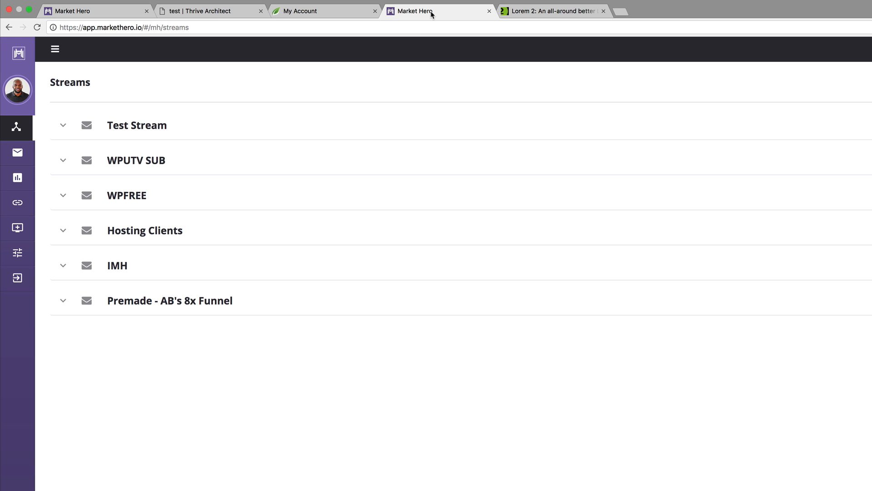
pyautogui.click(211, 130)
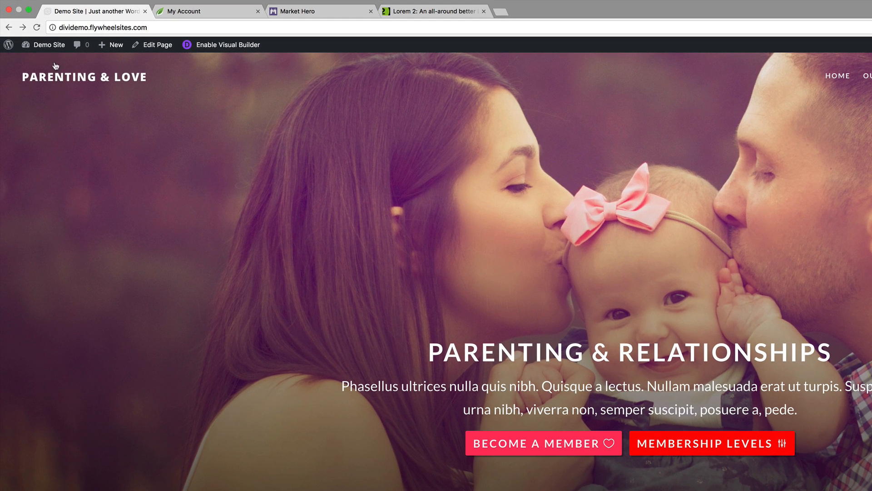
# - Go to the WordPress admin dashboard and open Thrive Leads under Thrive Dashboard
pyautogui.moveTo(35, 30)
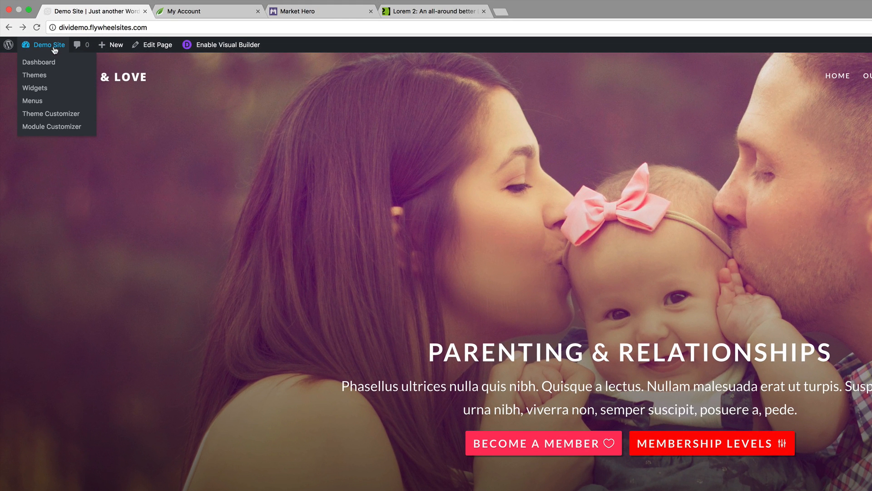
pyautogui.click(50, 66)
pyautogui.moveTo(64, 362)
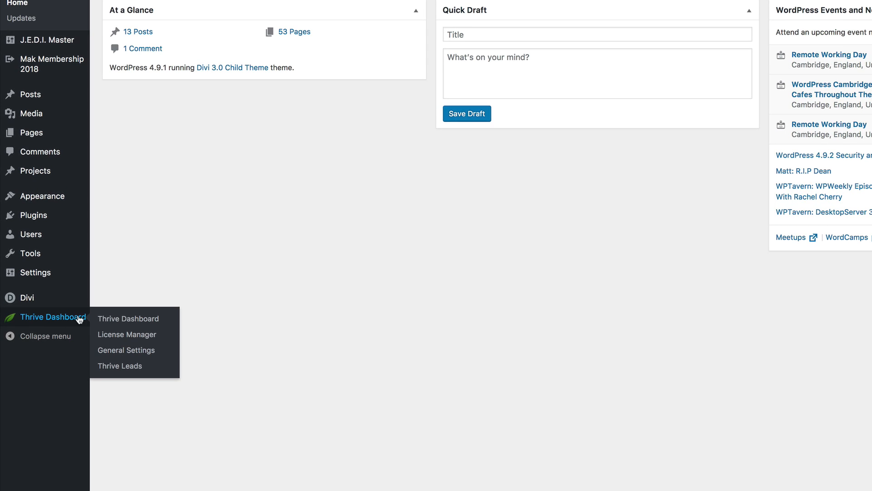
pyautogui.click(132, 366)
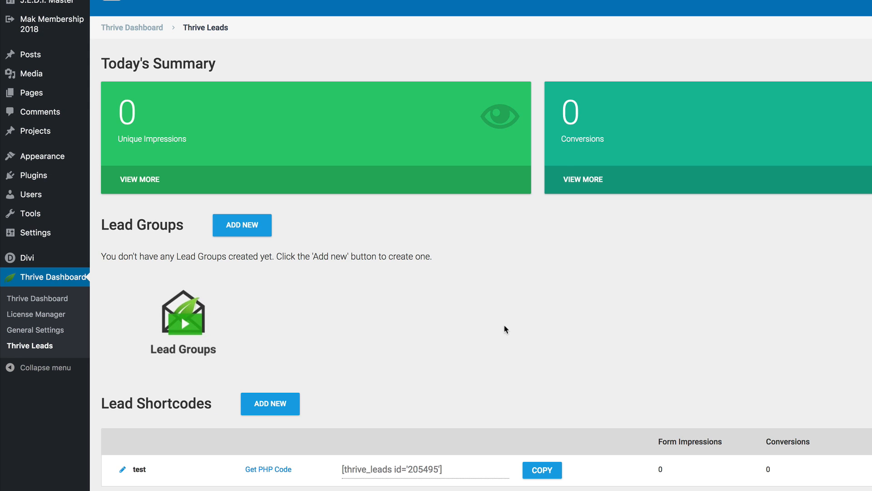
# - Open the Add New Lead Group dialog from the Thrive Leads dashboard
pyautogui.scroll(-2, 523, 320)
pyautogui.scroll(-1, 523, 322)
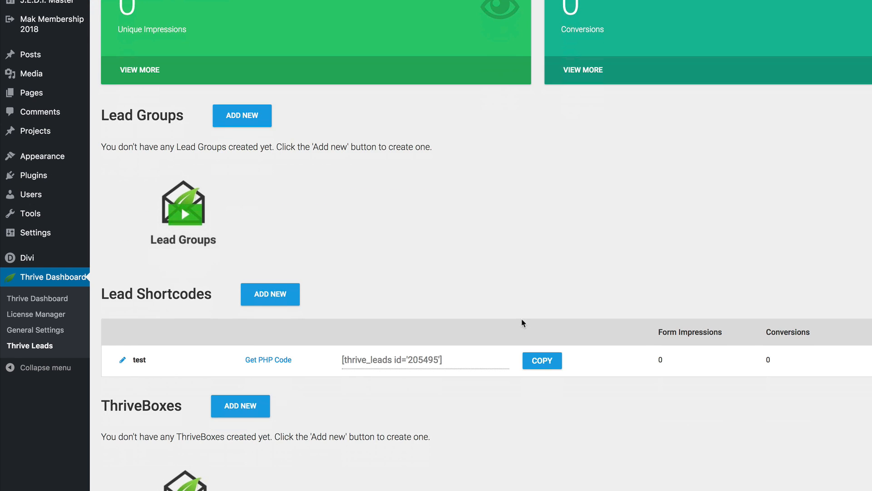
pyautogui.scroll(3, 523, 323)
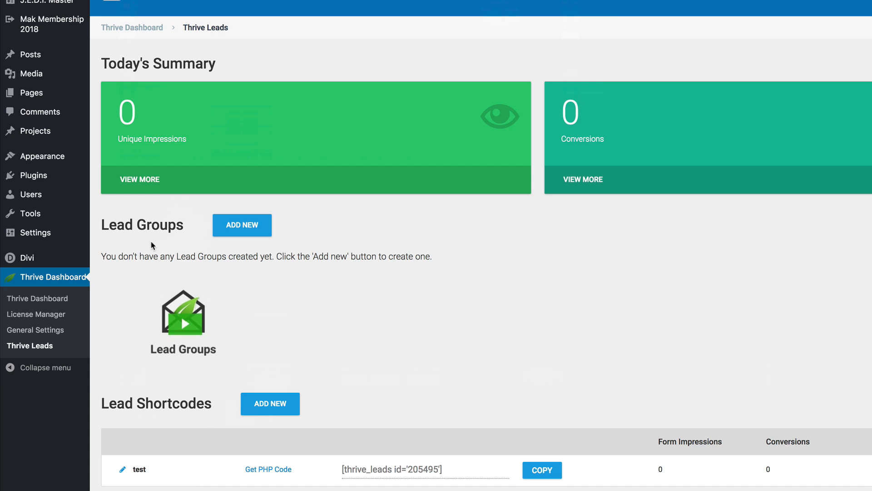
pyautogui.click(256, 225)
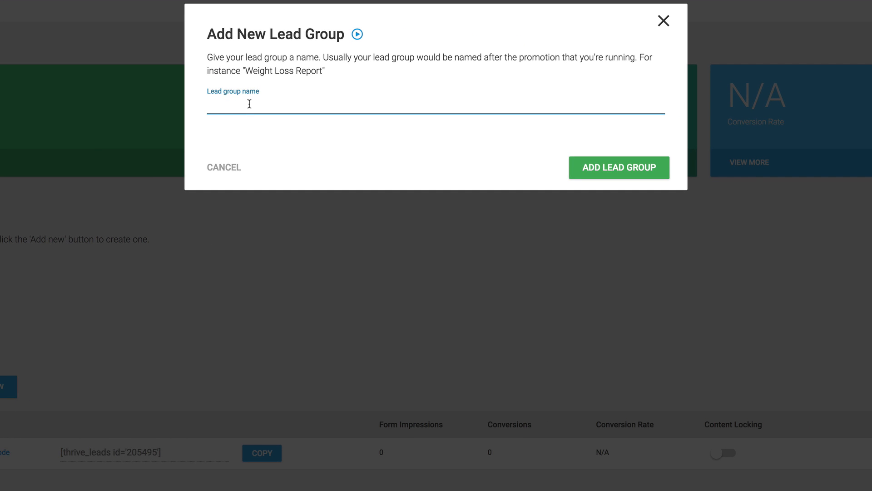
# - Create the lead group 'Test Group' and add a Lightbox opt-in form type to it
pyautogui.write('Test Group')
pyautogui.click(614, 168)
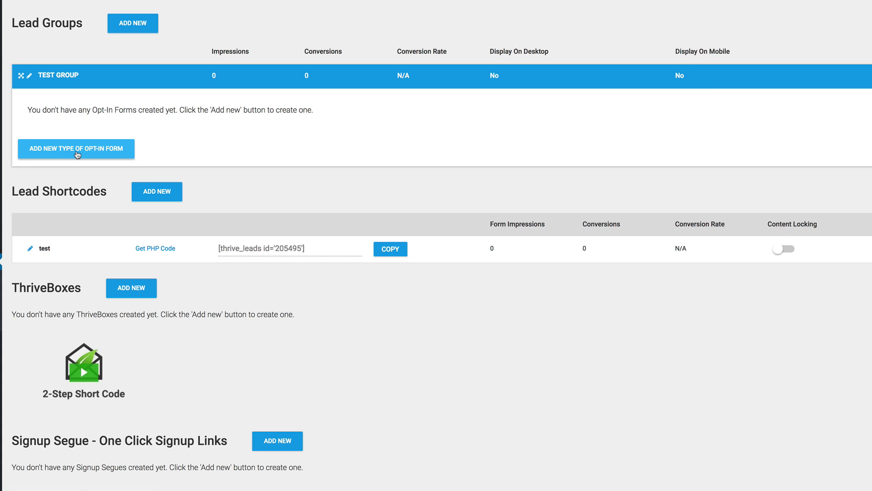
pyautogui.click(77, 153)
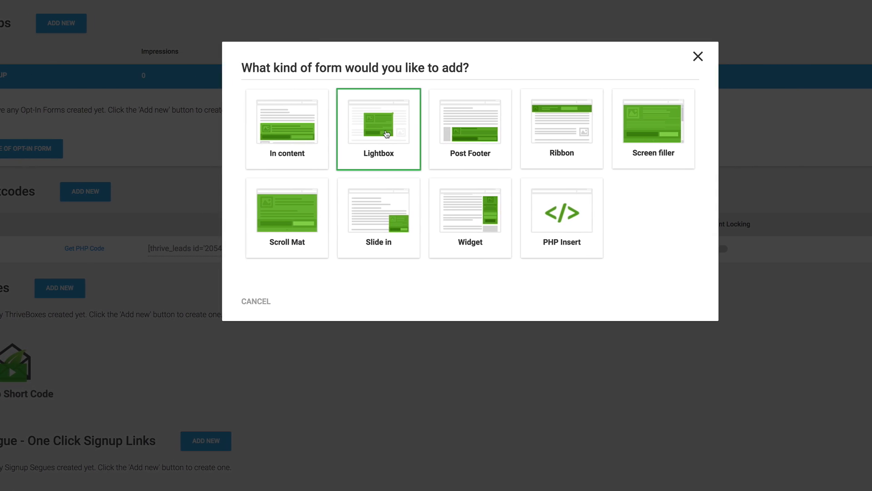
pyautogui.click(387, 134)
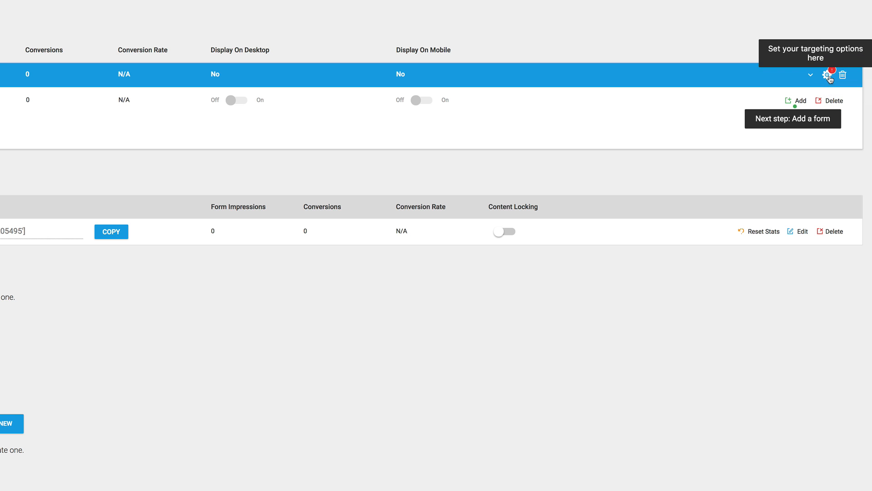
# - Target Test Group to Front Page and All Posts, excluding 404 Error and Search pages, and save
pyautogui.click(827, 75)
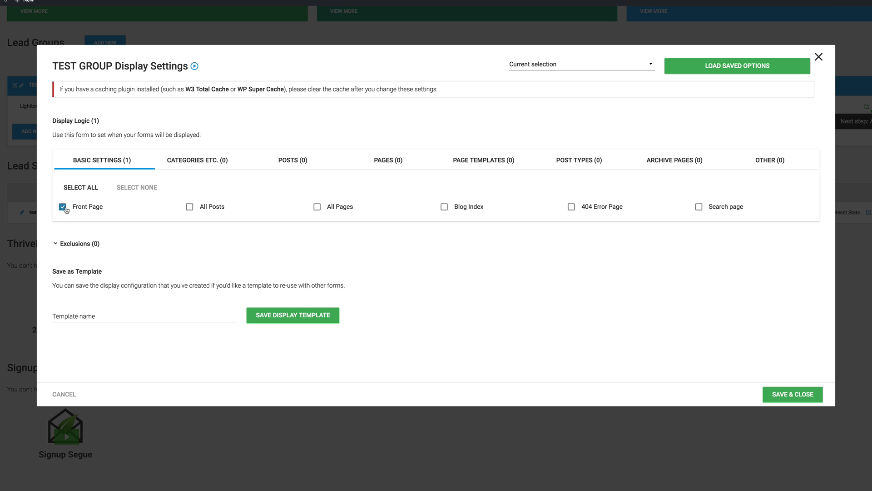
pyautogui.click(190, 207)
pyautogui.click(71, 246)
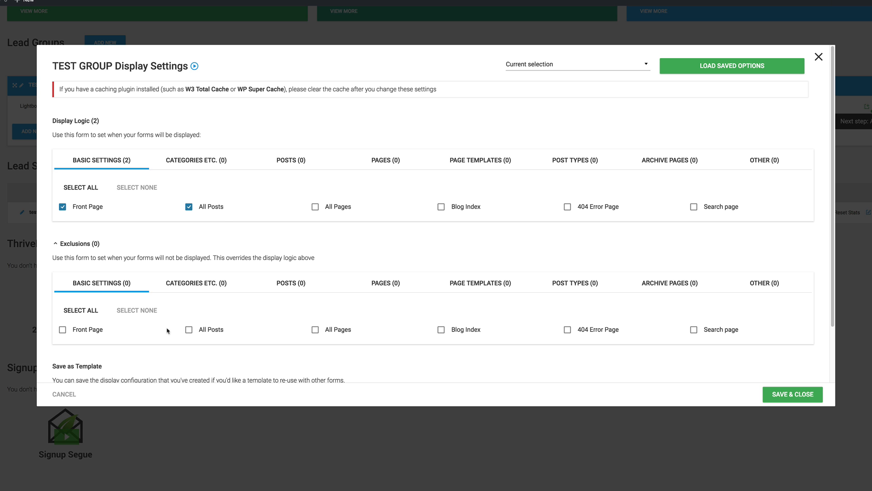
pyautogui.scroll(-2, 222, 307)
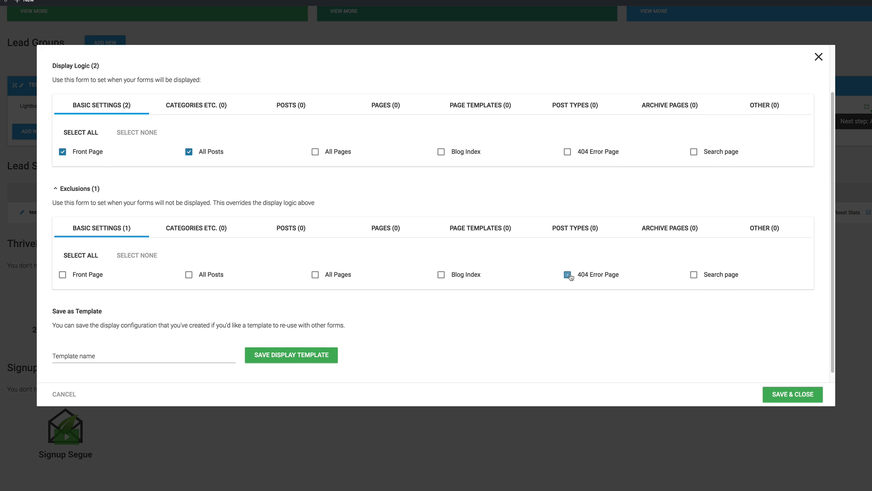
pyautogui.click(694, 277)
pyautogui.scroll(-1, 450, 287)
pyautogui.scroll(3, 449, 286)
pyautogui.scroll(-3, 451, 287)
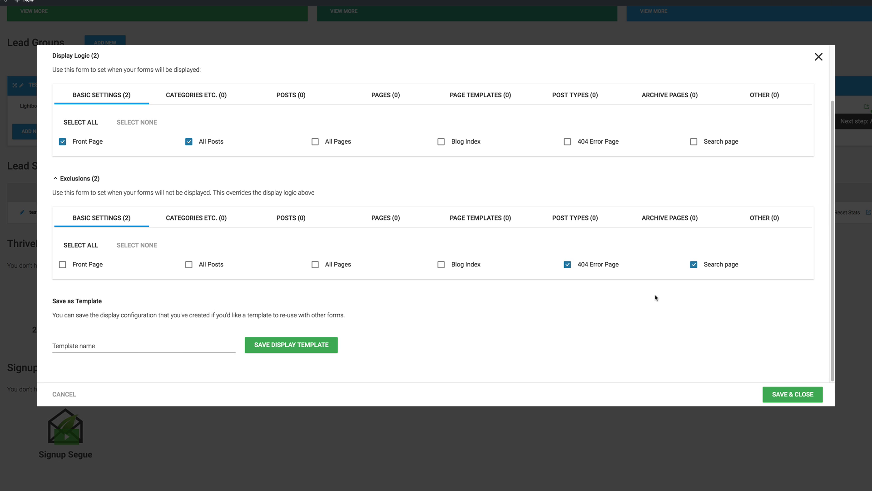
pyautogui.click(795, 393)
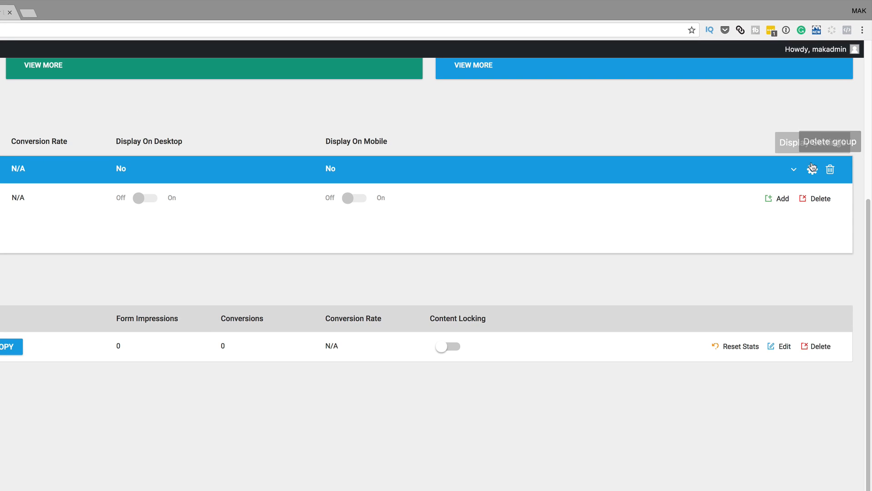
# - Add a Lightbox form named TEST POPUP to Test Group and open its design editor
pyautogui.click(782, 199)
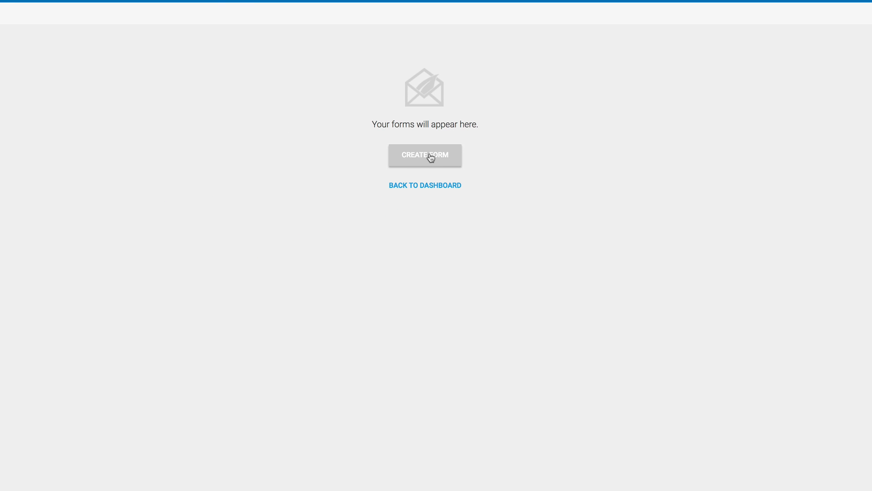
pyautogui.click(429, 154)
pyautogui.write('TEST POPUP')
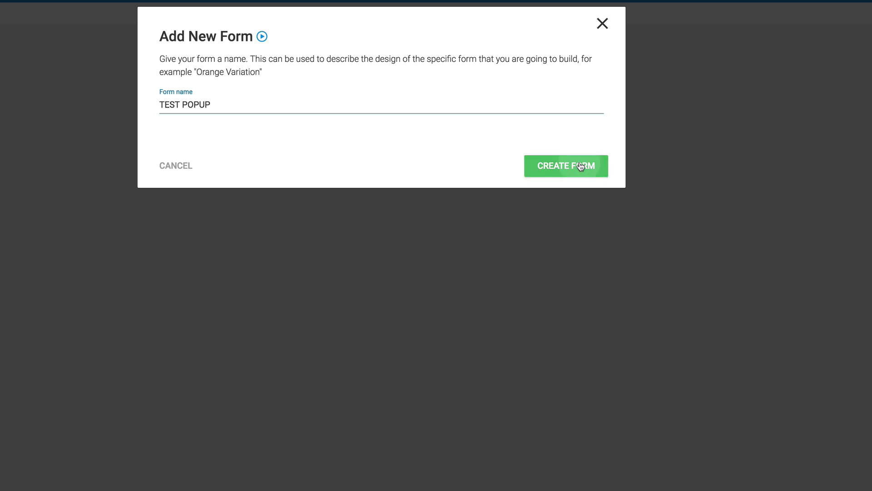
pyautogui.click(580, 163)
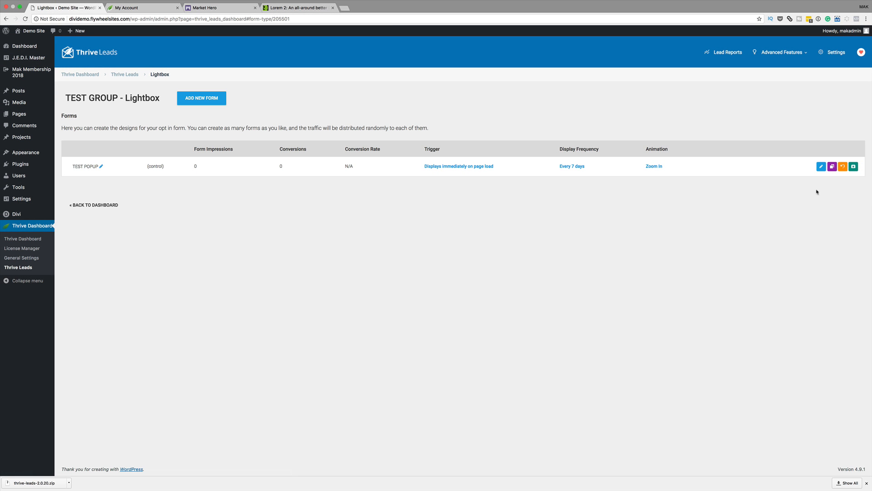
pyautogui.click(821, 166)
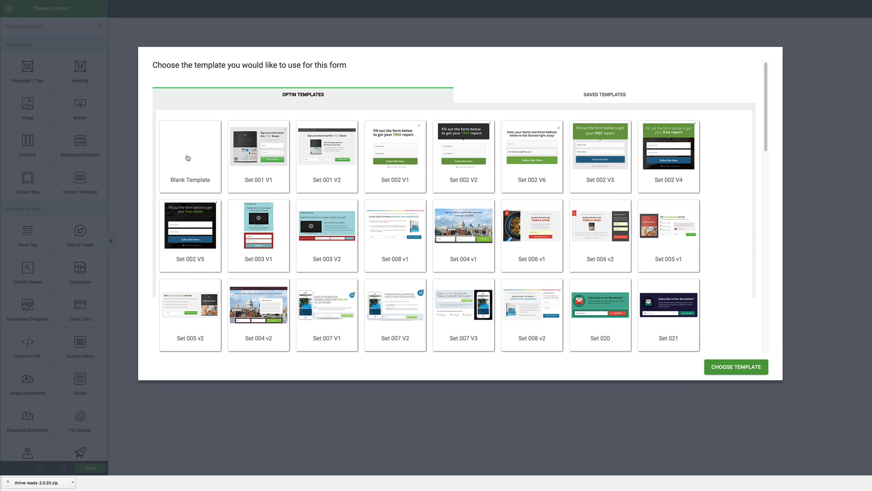
# - Start from the Blank Template and add a centred heading
pyautogui.click(188, 157)
pyautogui.click(747, 367)
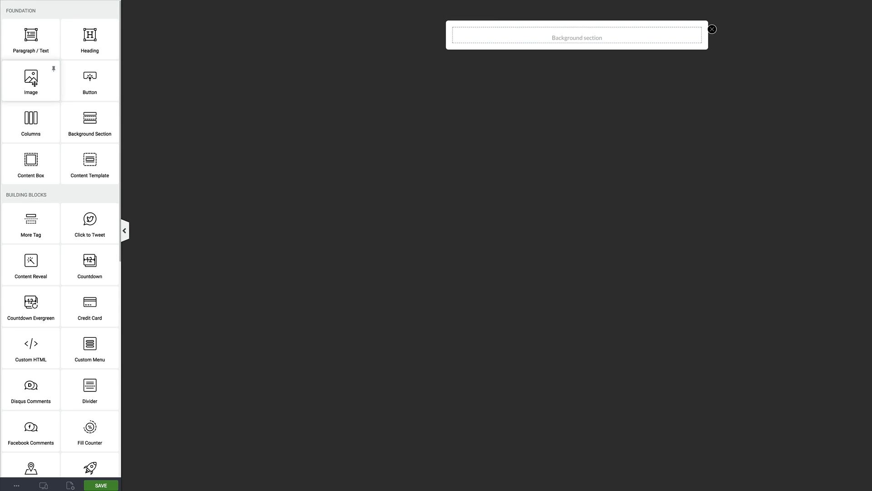
pyautogui.moveTo(89, 35); pyautogui.dragTo(567, 32)
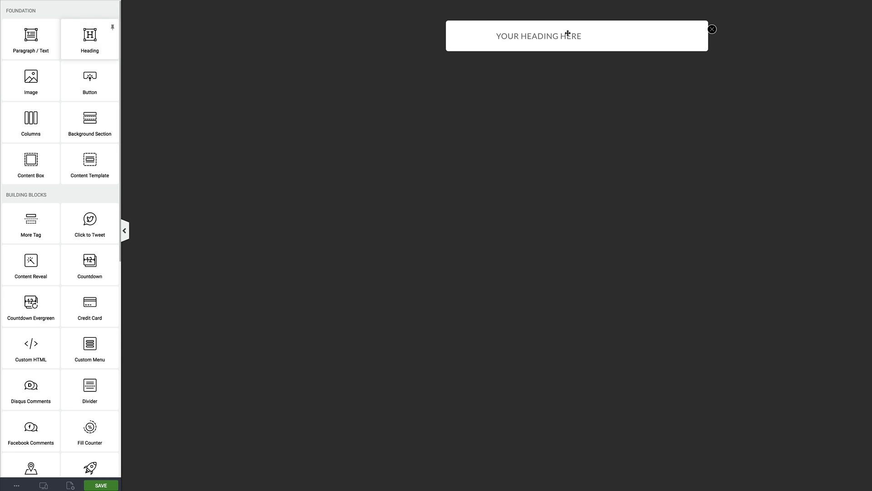
pyautogui.click(535, 56)
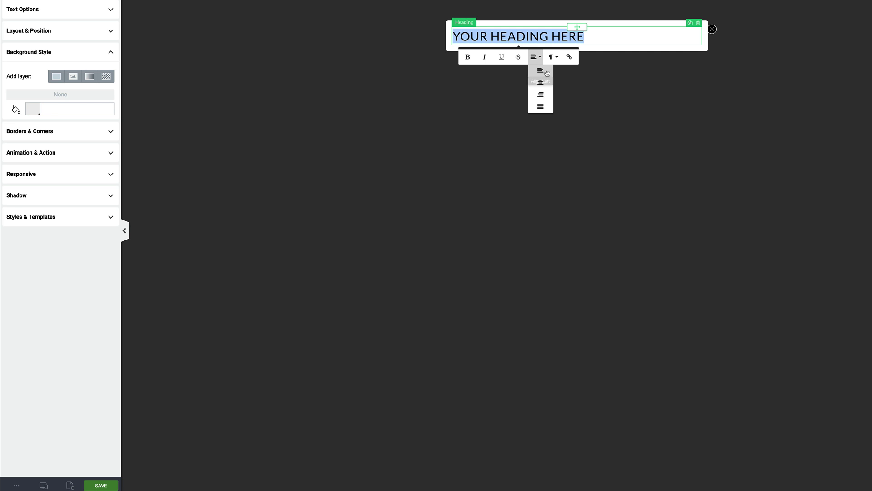
pyautogui.click(542, 84)
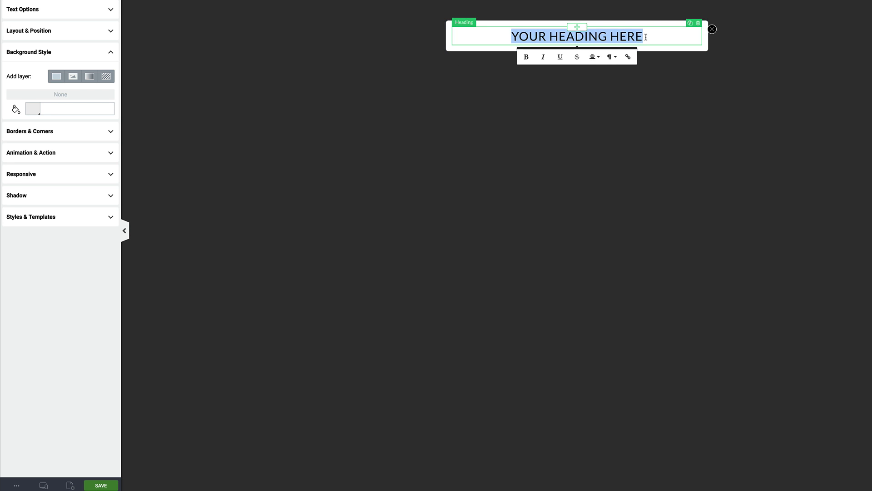
pyautogui.click(392, 113)
# - Add a centred Lorem ipsum paragraph below the heading
pyautogui.moveTo(31, 36); pyautogui.dragTo(577, 42)
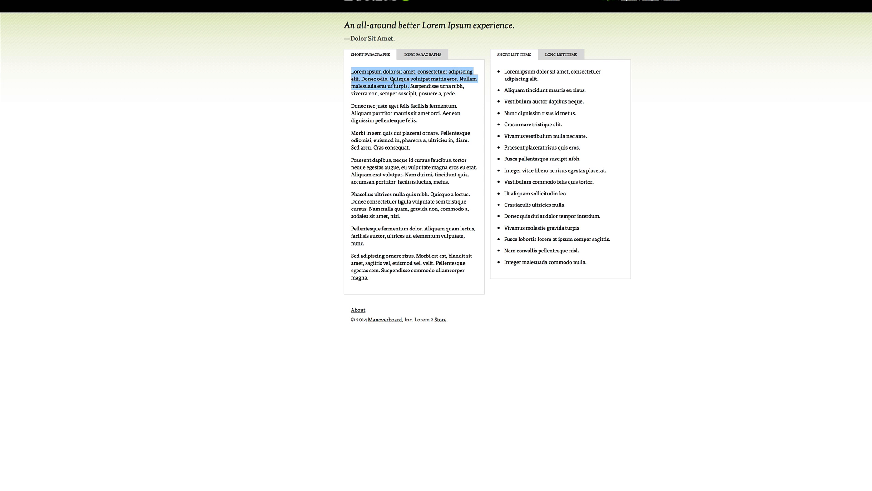
pyautogui.rightClick(393, 81)
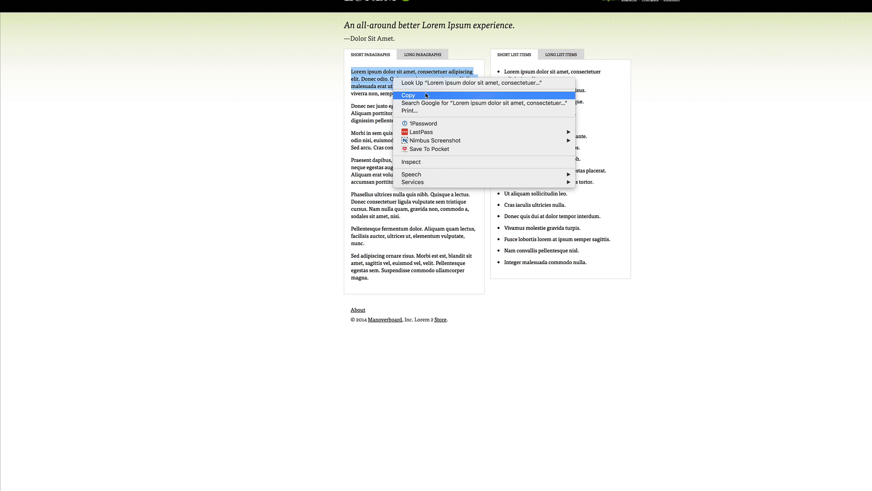
pyautogui.click(426, 95)
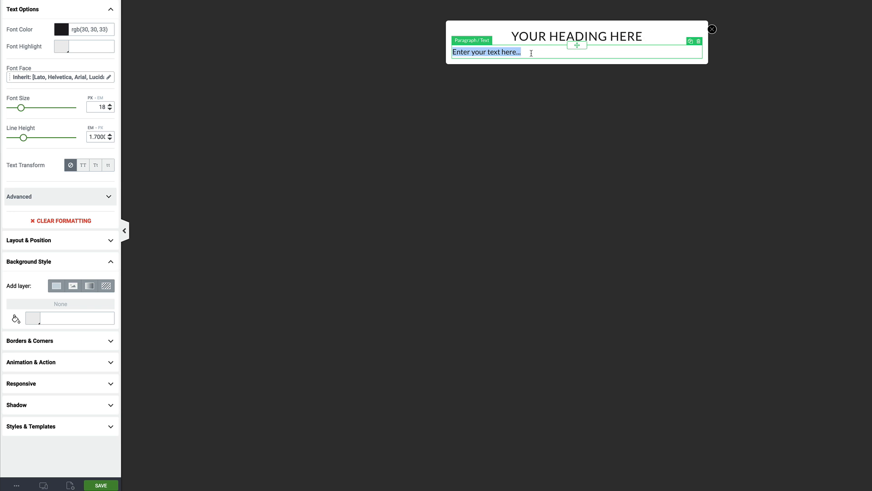
pyautogui.hotkey('ctrl', 'v')
pyautogui.tripleClick(611, 62)
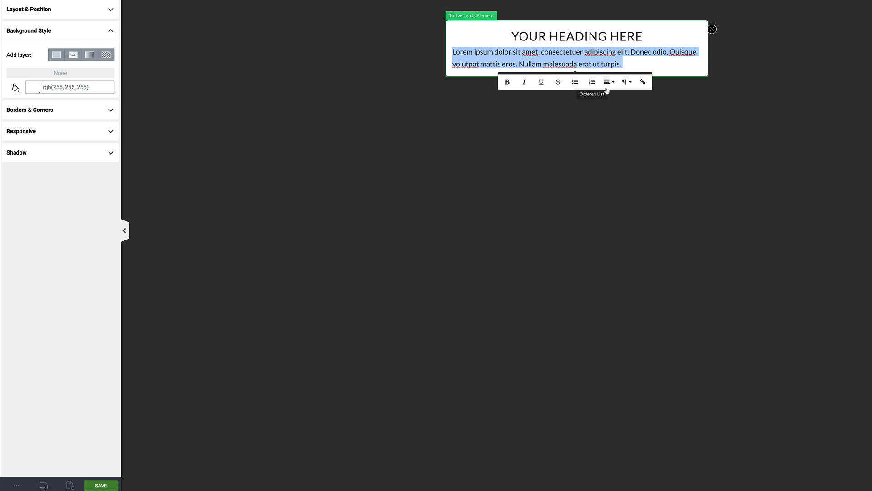
pyautogui.click(610, 83)
pyautogui.click(614, 108)
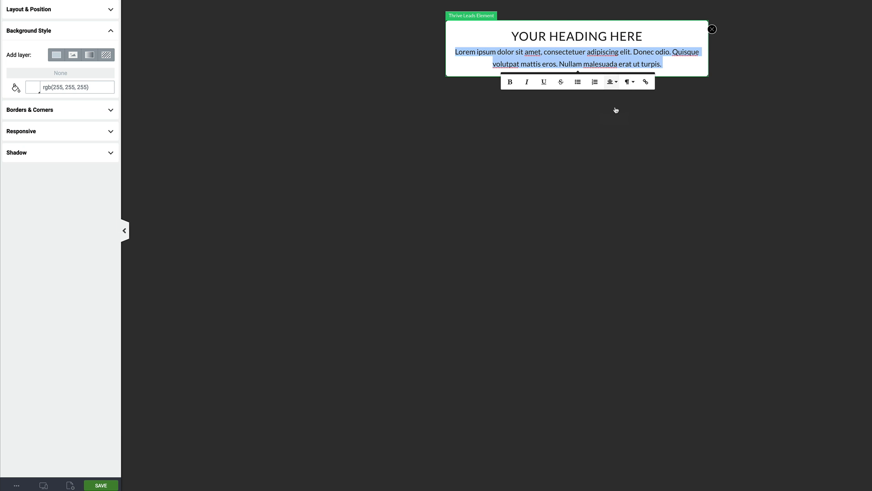
pyautogui.click(461, 169)
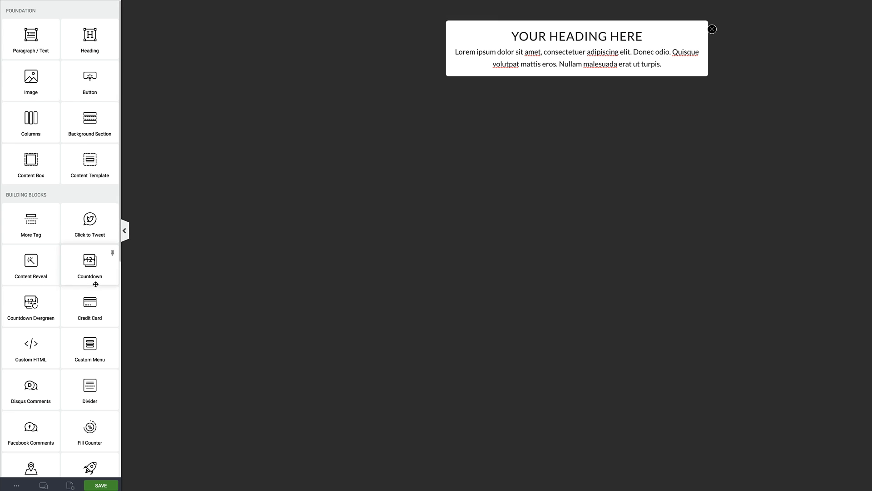
# - Insert a camera icon above the heading and colour it purple
pyautogui.scroll(-3, 64, 295)
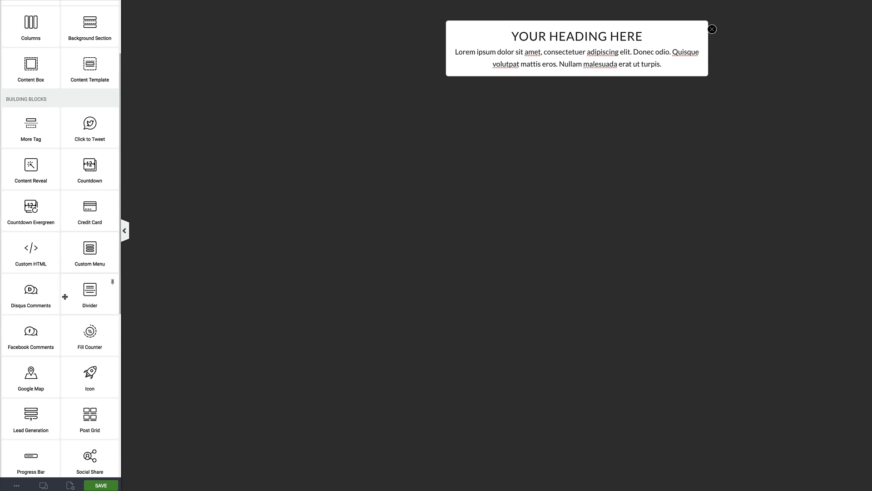
pyautogui.scroll(-1, 65, 296)
pyautogui.moveTo(90, 358); pyautogui.dragTo(577, 27)
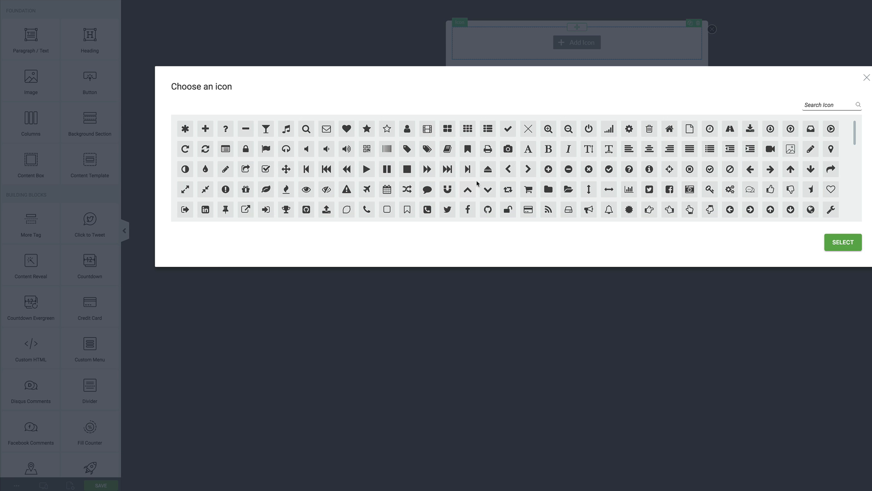
pyautogui.scroll(-1, 478, 183)
pyautogui.click(507, 138)
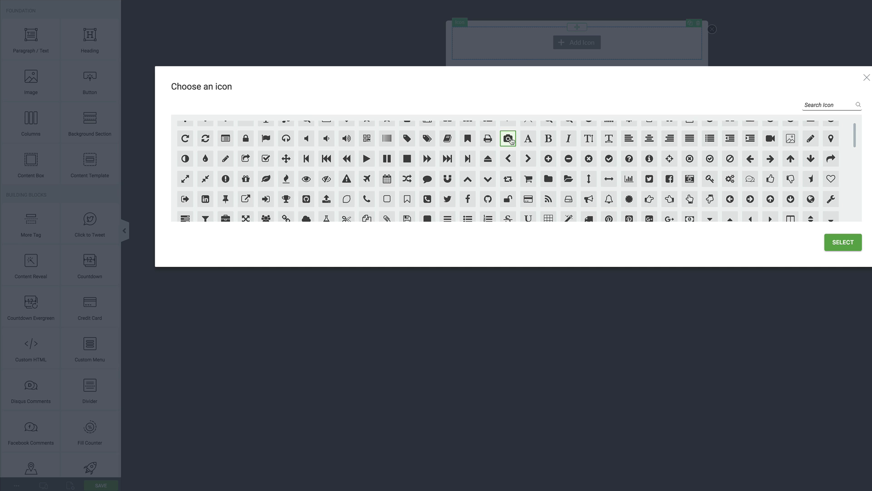
pyautogui.click(843, 243)
pyautogui.click(63, 104)
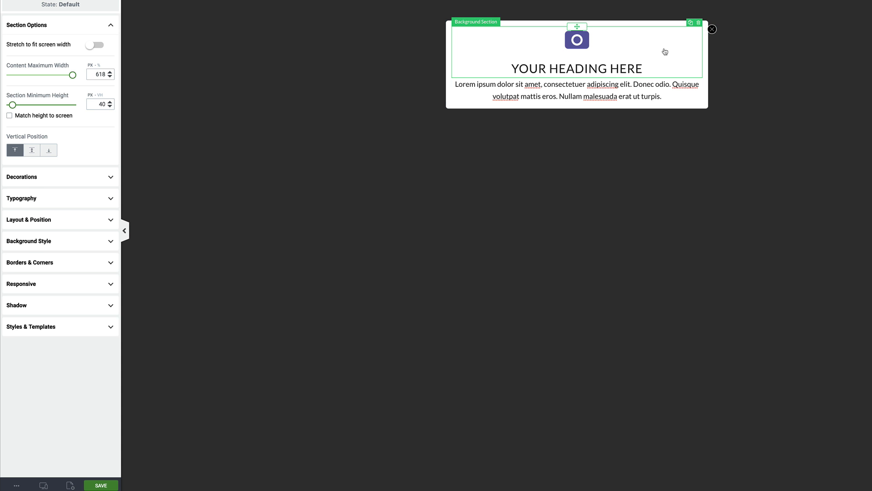
pyautogui.click(418, 89)
pyautogui.scroll(-5, 44, 218)
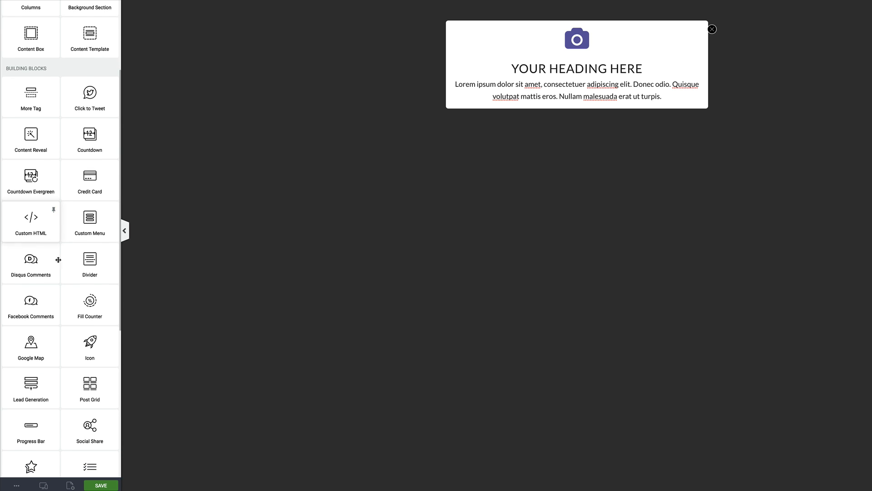
# - Add a Lead Generation sign-up form below the paragraph and choose HTML Form Connection
pyautogui.moveTo(31, 387); pyautogui.dragTo(560, 99)
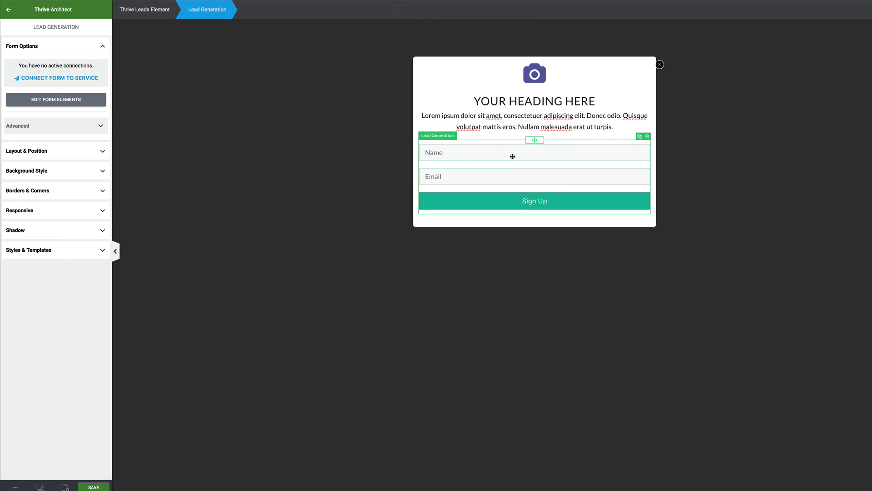
pyautogui.click(63, 79)
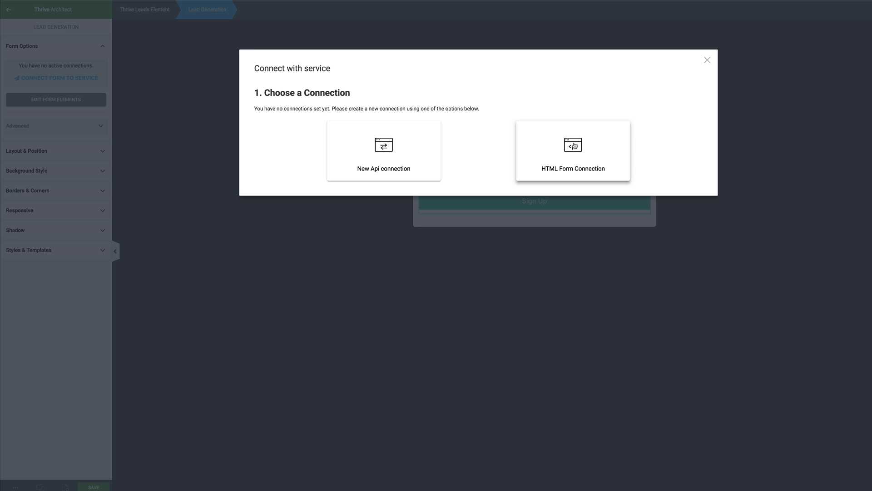
pyautogui.click(574, 145)
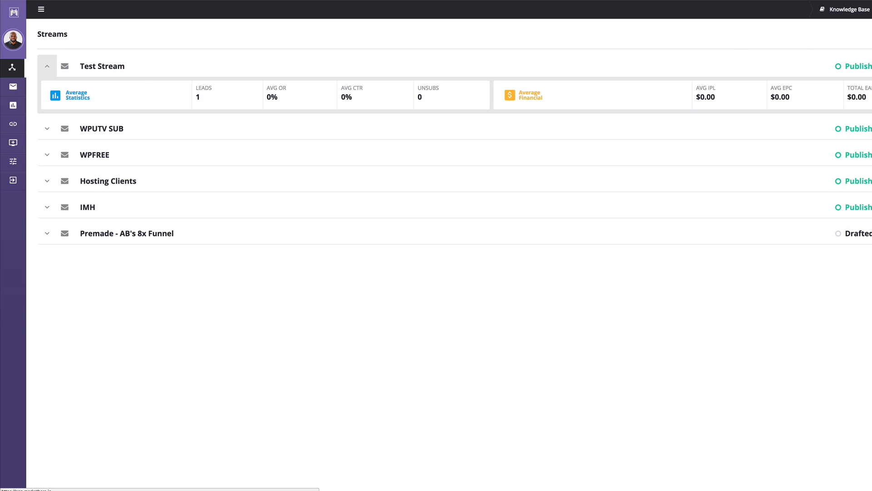
# - Copy the Test Stream's opt-in HTML form code from Market Hero
pyautogui.click(102, 66)
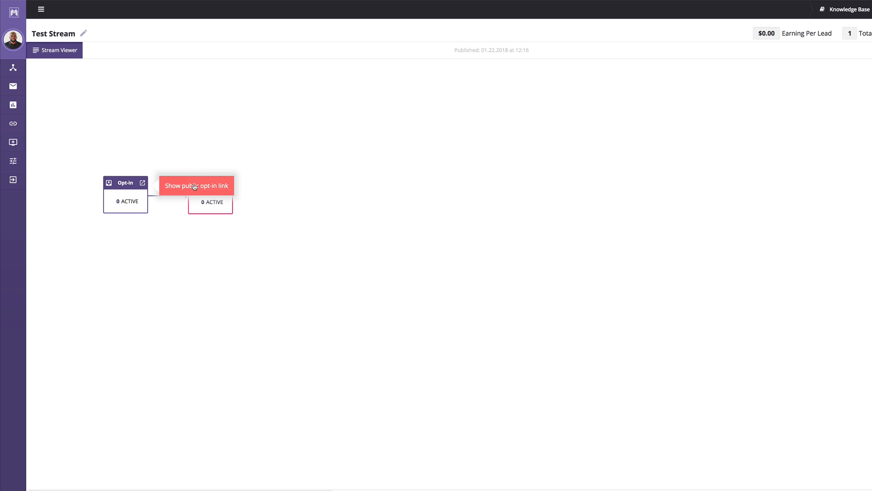
pyautogui.click(193, 190)
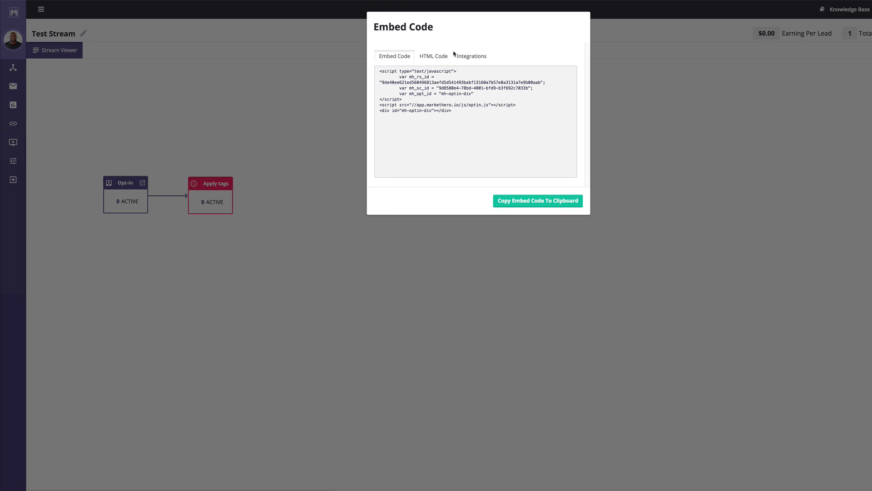
pyautogui.click(439, 59)
pyautogui.moveTo(538, 129); pyautogui.dragTo(377, 72)
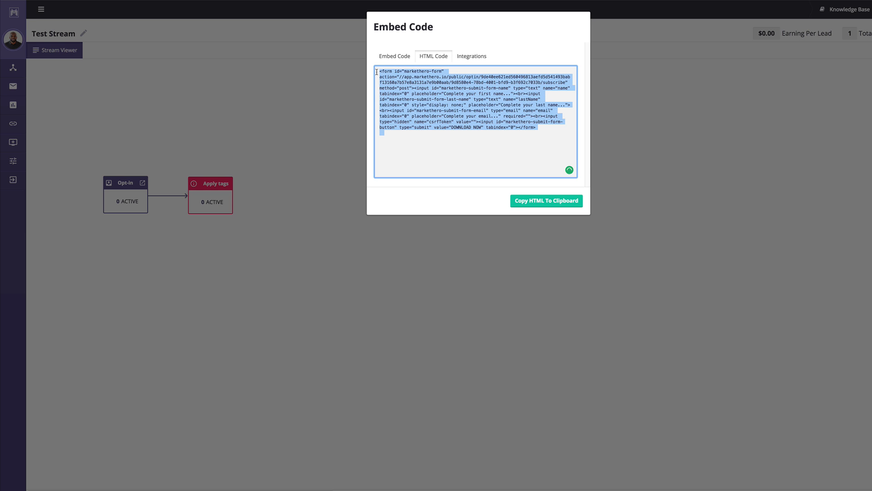
pyautogui.click(542, 202)
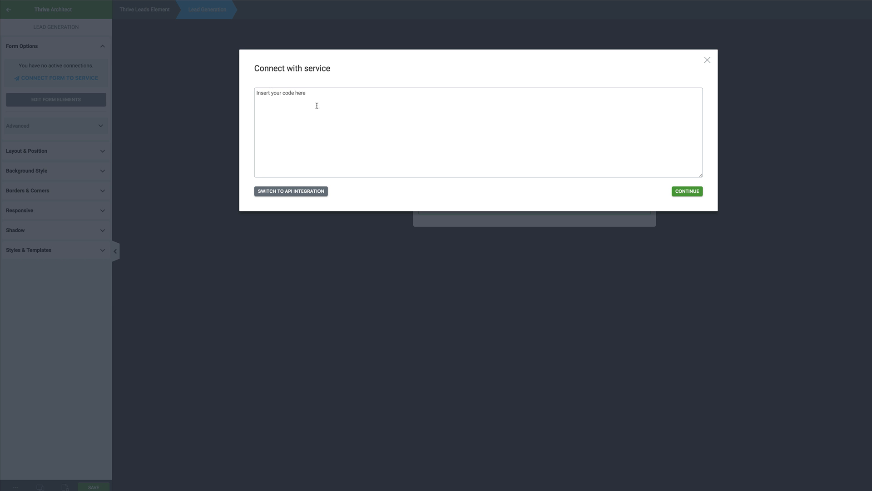
pyautogui.click(302, 94)
# - Connect the sign-up form by pasting the Market Hero HTML code
pyautogui.hotkey('ctrl', 'v')
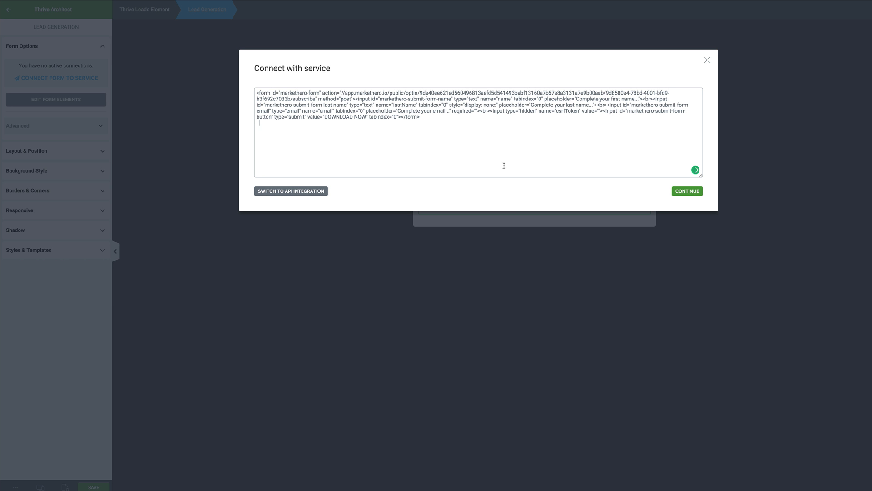
pyautogui.click(679, 194)
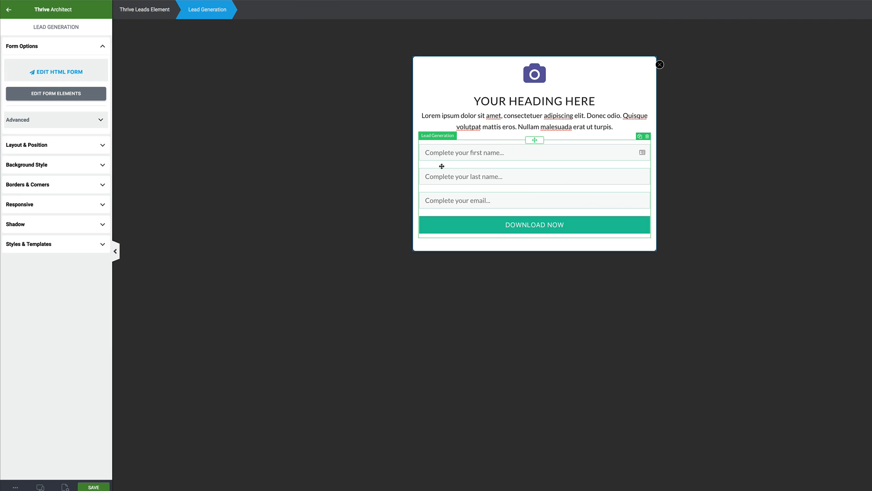
pyautogui.click(71, 94)
# - Change the field placeholders to Name..., Last name... and Email..., then save
pyautogui.click(479, 158)
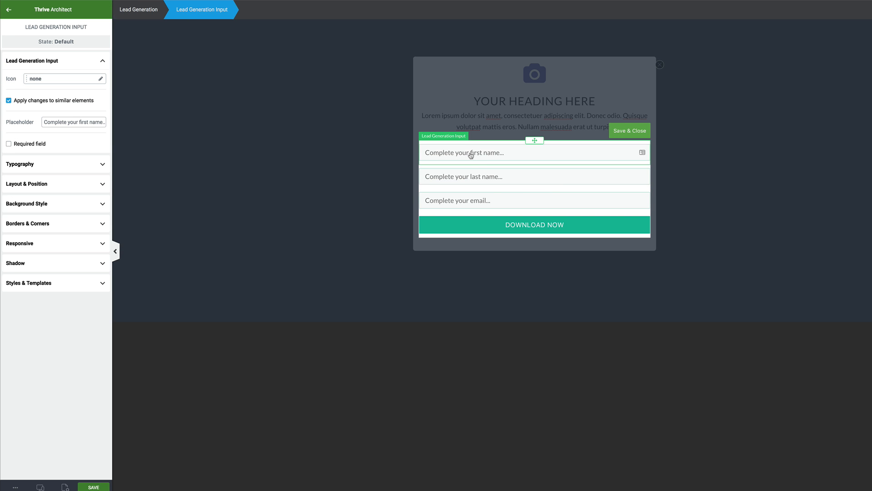
pyautogui.write('N')
pyautogui.moveTo(93, 122); pyautogui.dragTo(16, 122)
pyautogui.click(466, 176)
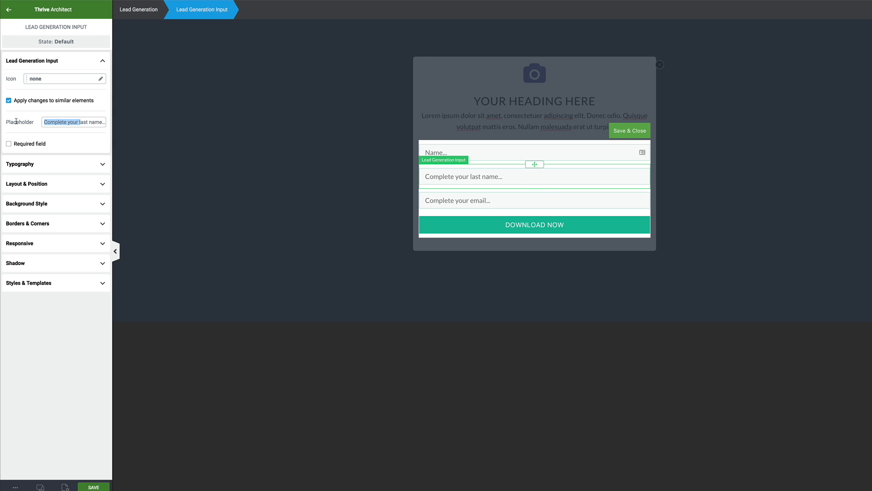
pyautogui.write('L')
pyautogui.click(476, 202)
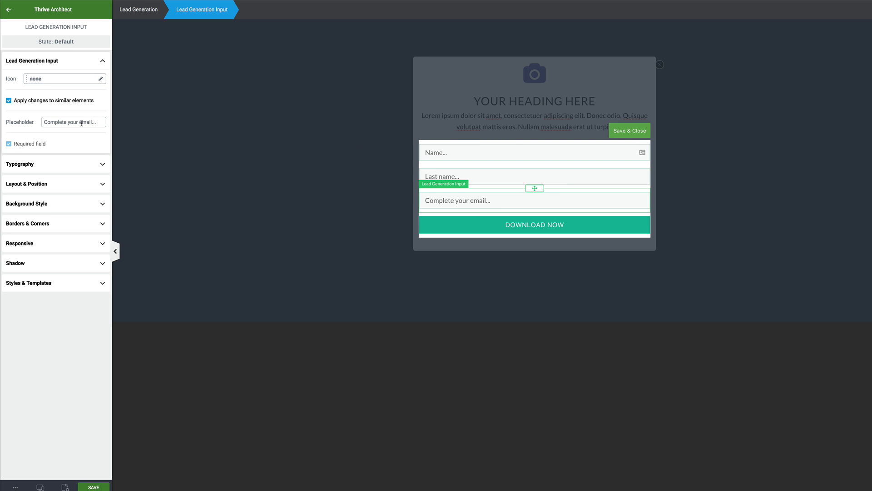
pyautogui.moveTo(80, 122); pyautogui.dragTo(19, 120)
pyautogui.write('E')
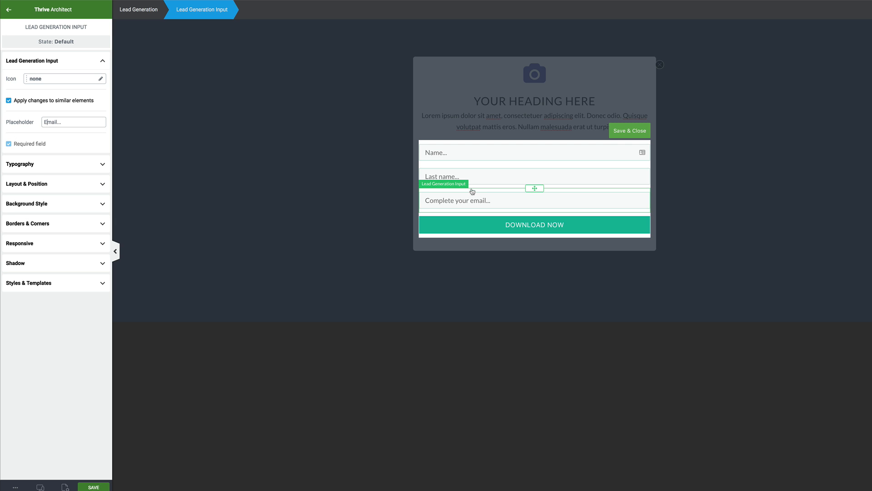
pyautogui.click(71, 341)
pyautogui.click(635, 131)
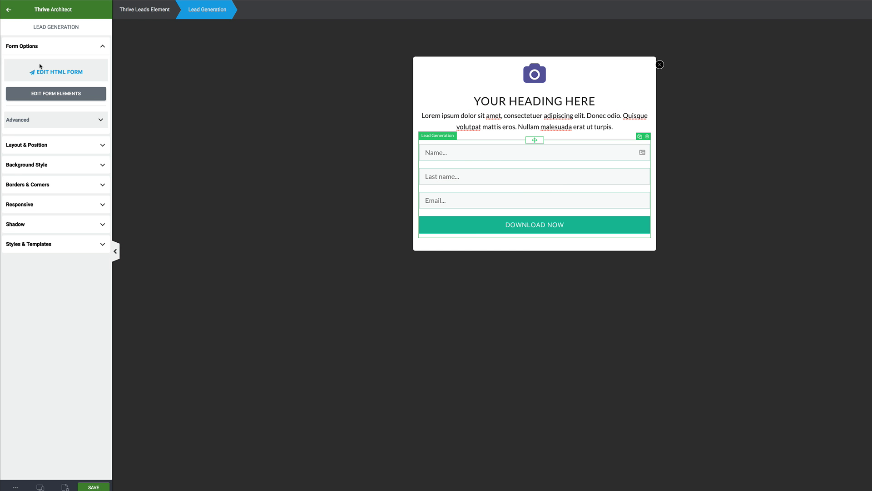
# - Delete the hidden last-name input line from the form's HTML code and continue
pyautogui.click(65, 74)
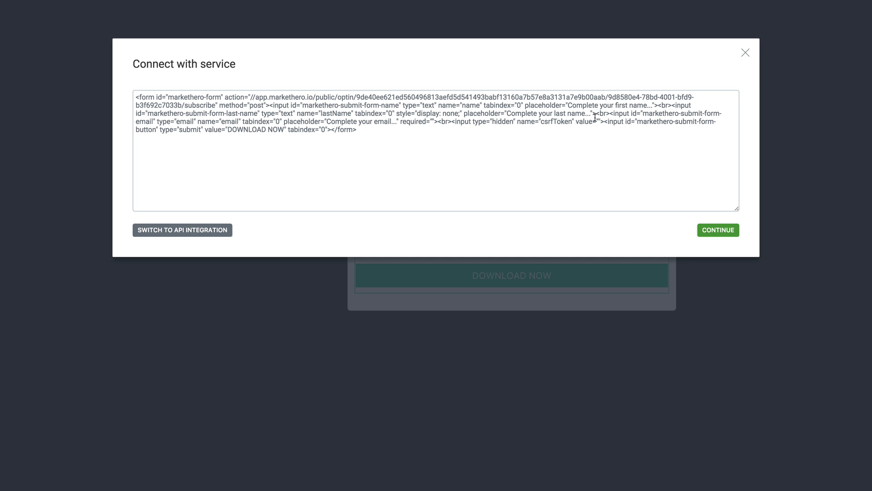
pyautogui.click(505, 114)
pyautogui.moveTo(505, 114); pyautogui.dragTo(583, 115)
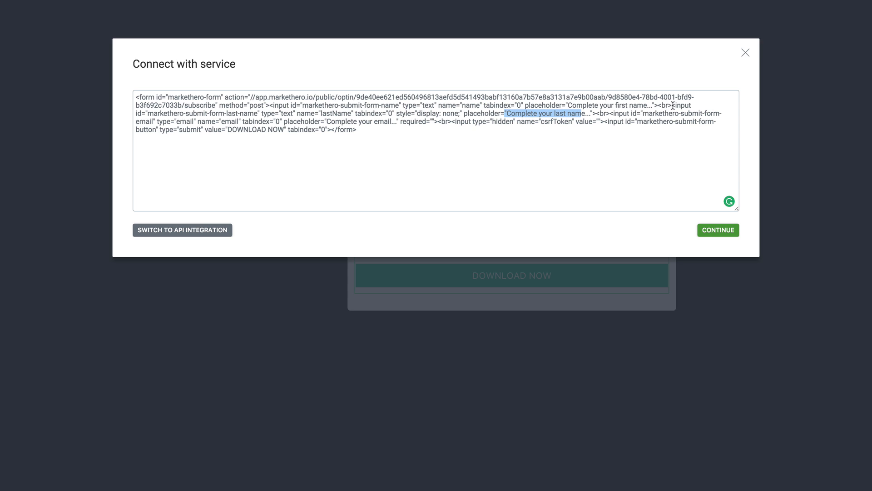
pyautogui.moveTo(672, 105); pyautogui.dragTo(610, 113)
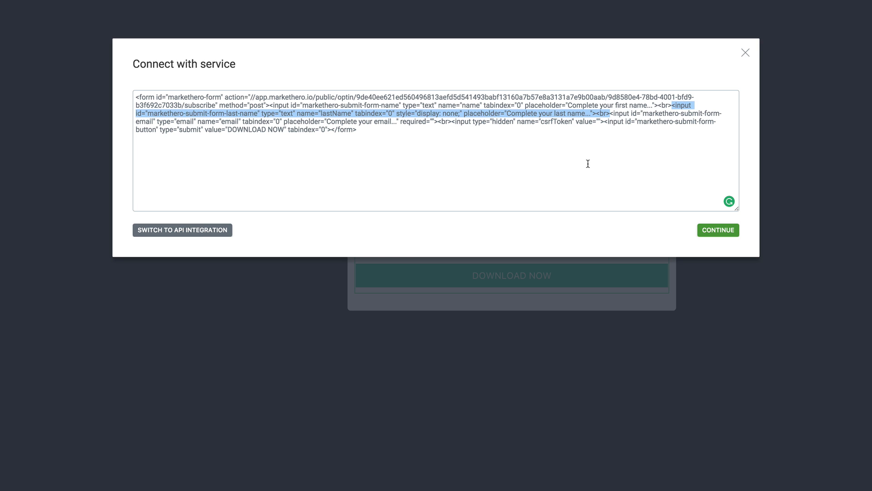
pyautogui.press('BackSpace')
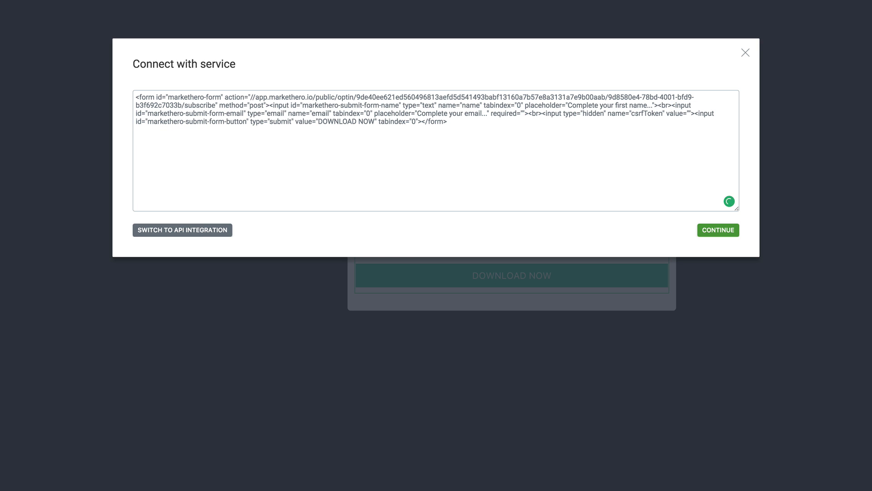
pyautogui.click(718, 230)
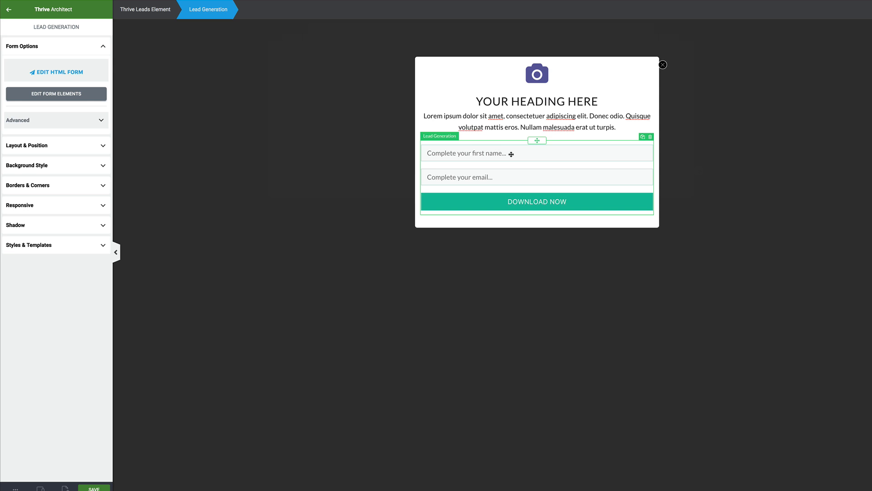
# - Set the form's field placeholders to Name... and Email...
pyautogui.click(63, 95)
pyautogui.click(495, 154)
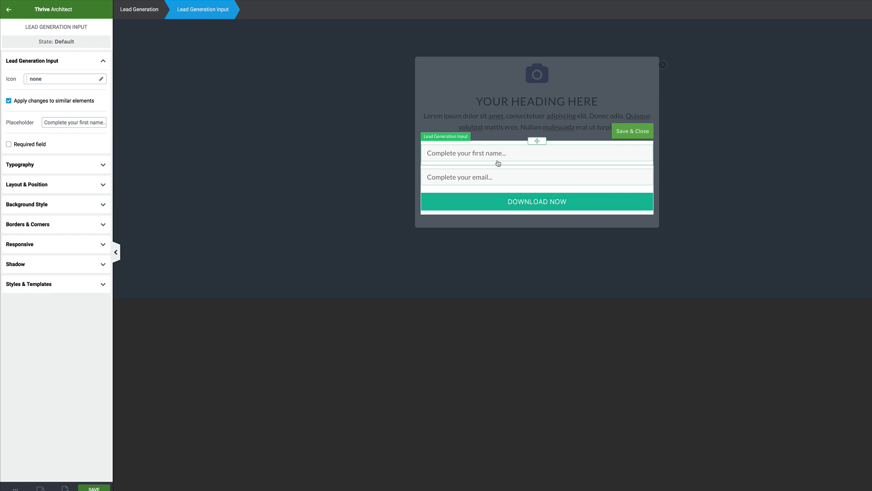
pyautogui.moveTo(93, 122); pyautogui.dragTo(17, 124)
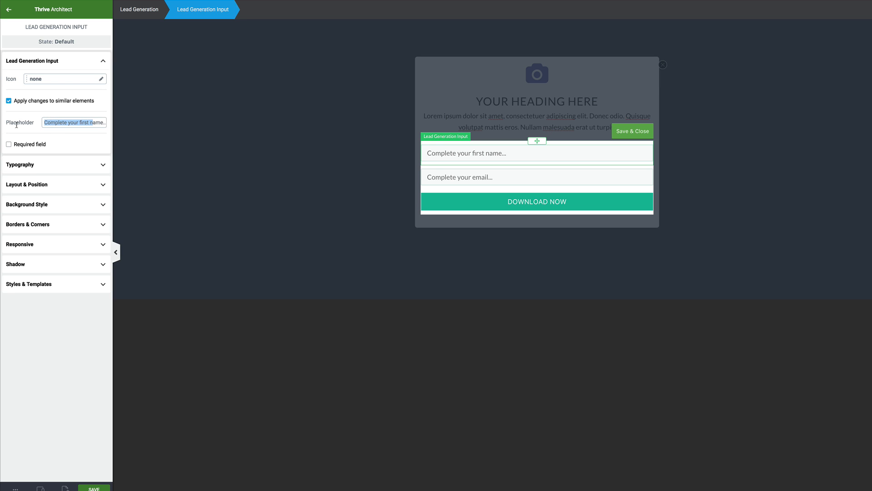
pyautogui.write('N')
pyautogui.click(456, 180)
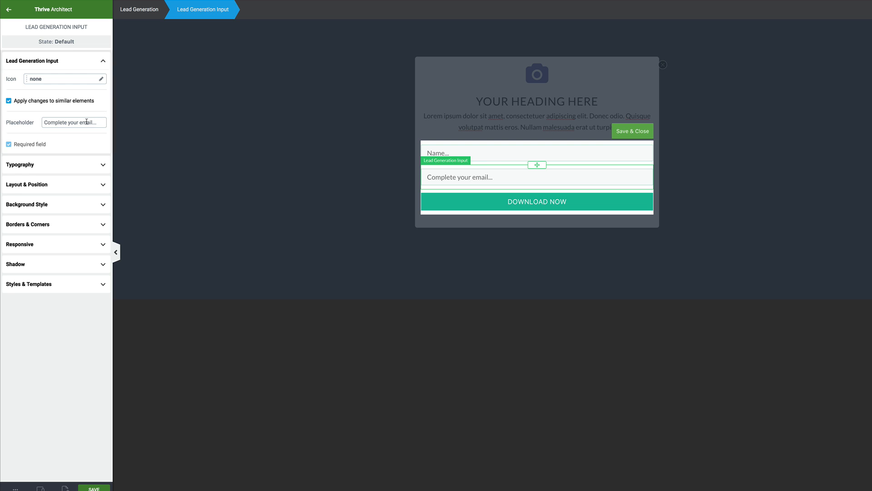
pyautogui.moveTo(82, 124); pyautogui.dragTo(33, 125)
pyautogui.write('E')
pyautogui.click(347, 195)
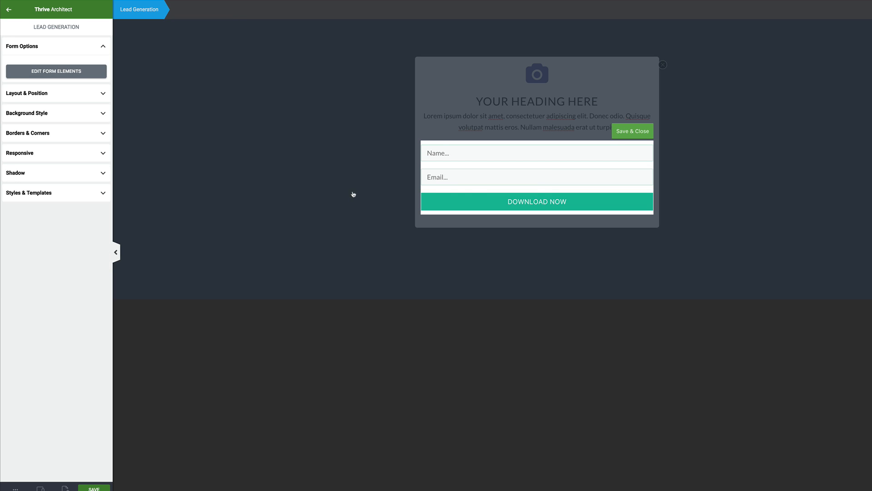
# - Make the DOWNLOAD NOW button green, 74% wide and centred
pyautogui.click(487, 203)
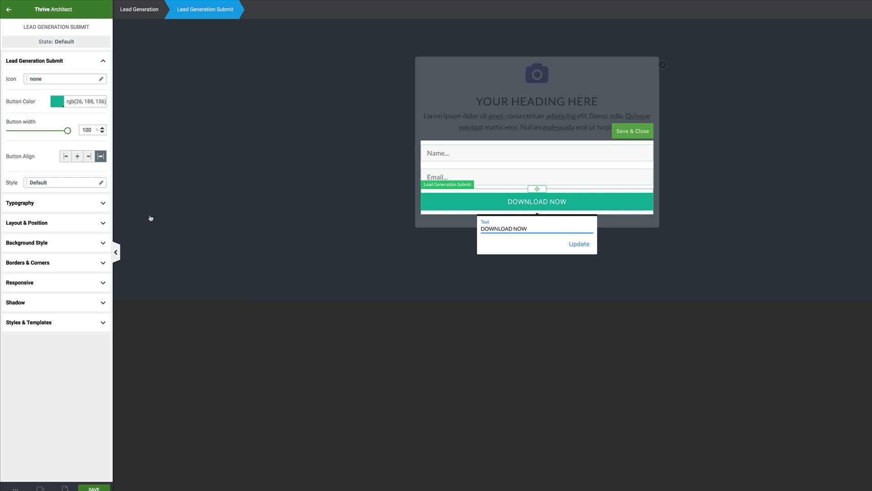
pyautogui.click(56, 101)
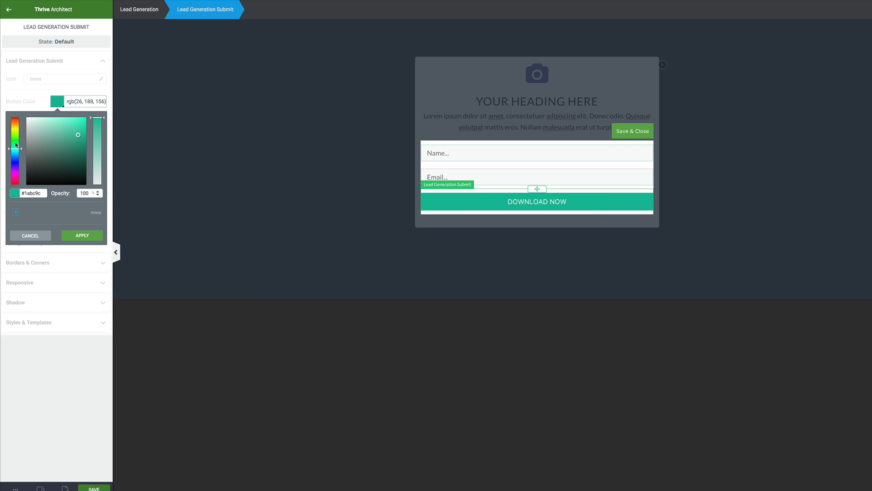
pyautogui.moveTo(15, 144); pyautogui.dragTo(16, 135)
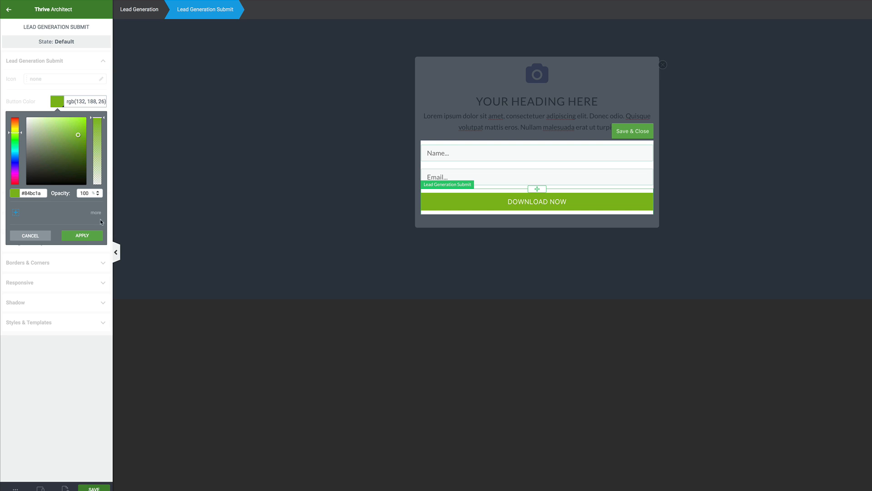
pyautogui.click(82, 235)
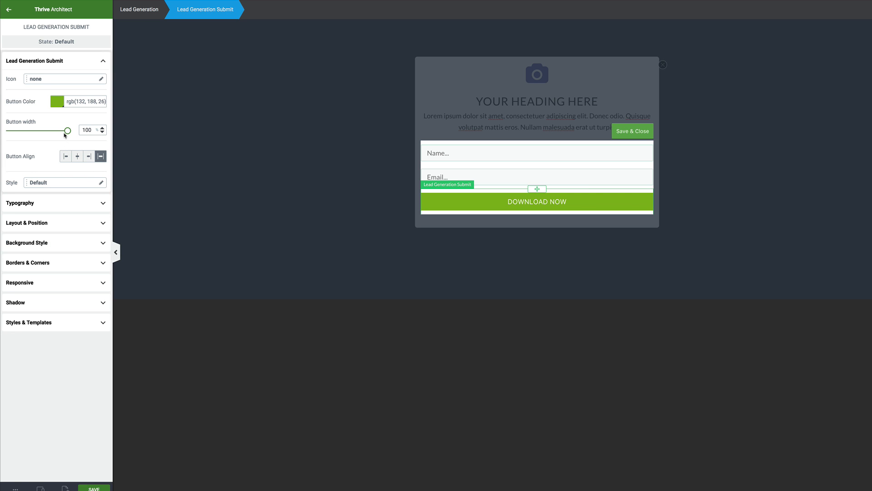
pyautogui.moveTo(67, 132); pyautogui.dragTo(53, 131)
pyautogui.click(77, 156)
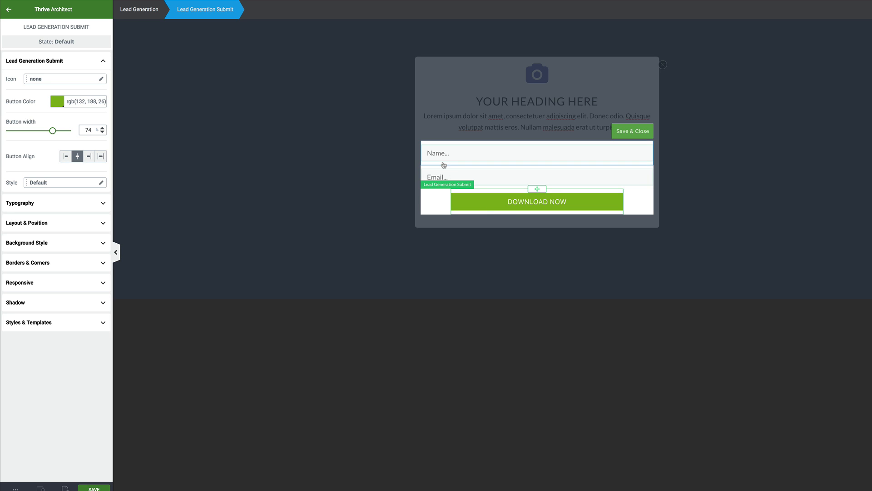
pyautogui.click(473, 158)
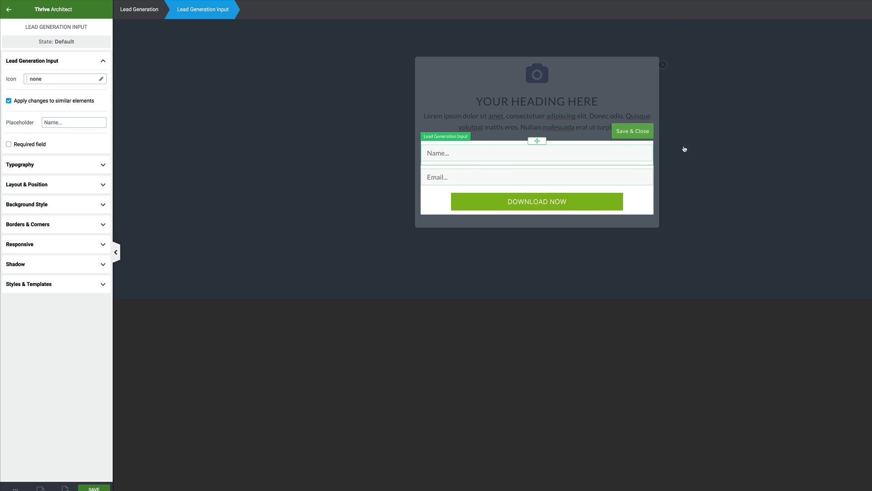
# - Save the form fields and enlarge the lightbox close icon to about 28 px
pyautogui.click(642, 134)
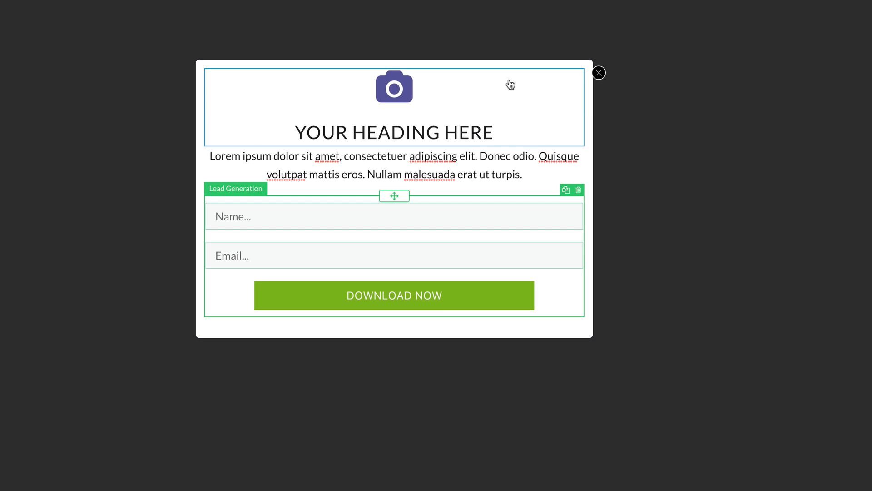
pyautogui.click(605, 77)
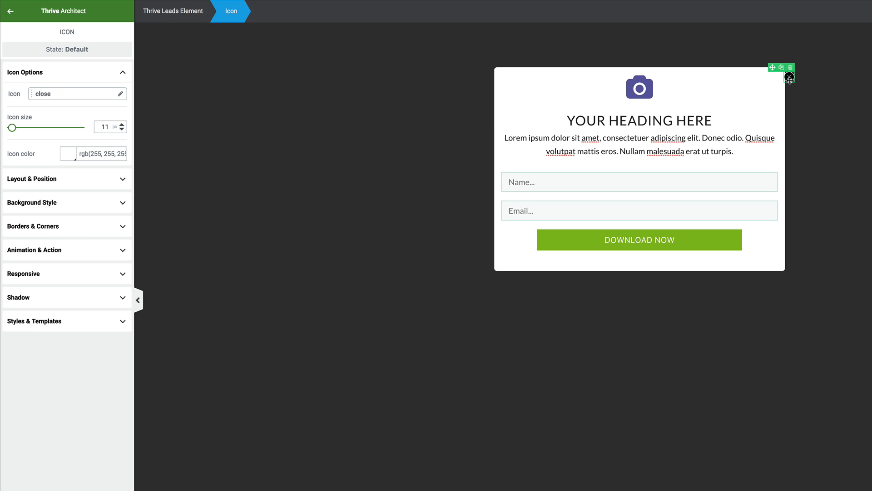
pyautogui.moveTo(12, 127); pyautogui.dragTo(19, 130)
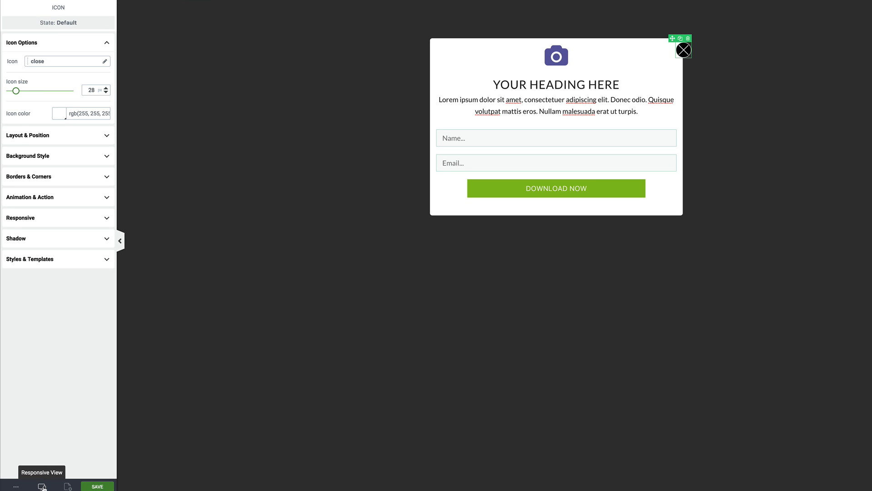
# - Preview the popup in tablet and then mobile responsive view
pyautogui.click(42, 486)
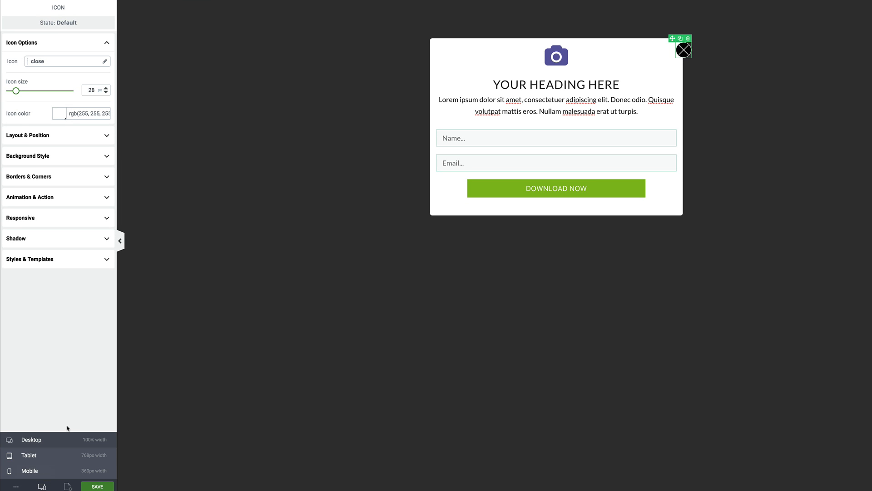
pyautogui.click(53, 470)
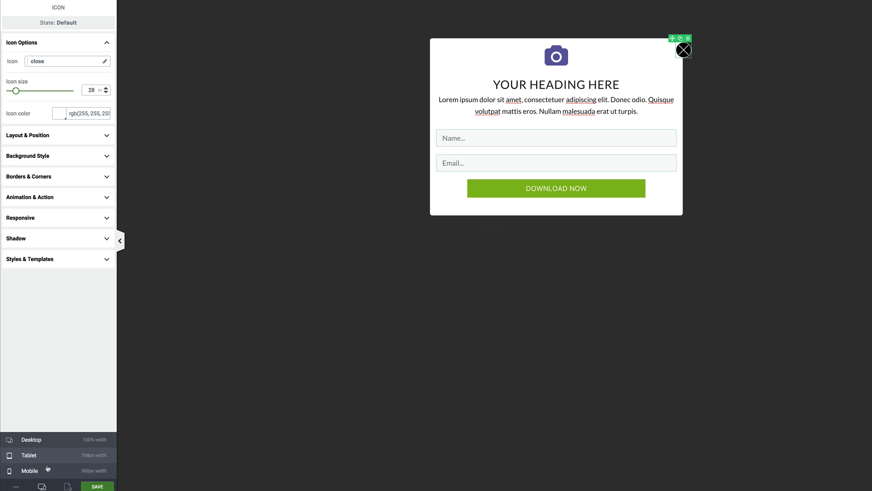
pyautogui.click(28, 454)
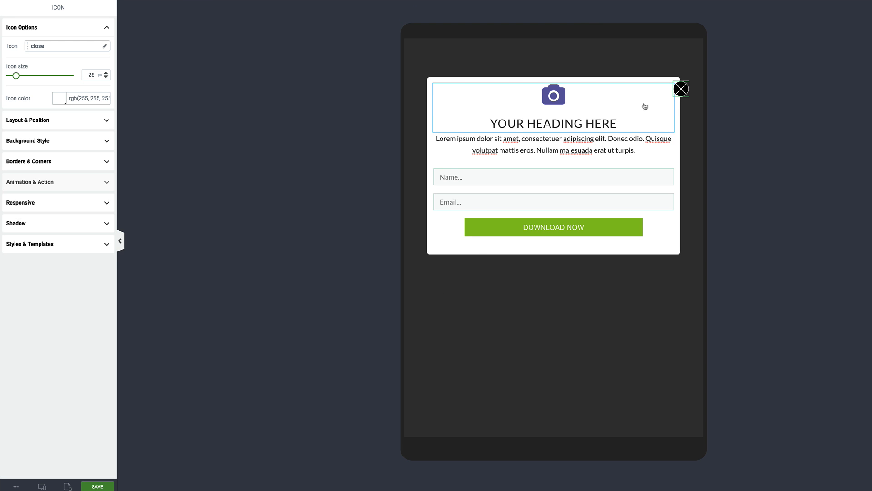
pyautogui.click(42, 486)
pyautogui.click(34, 470)
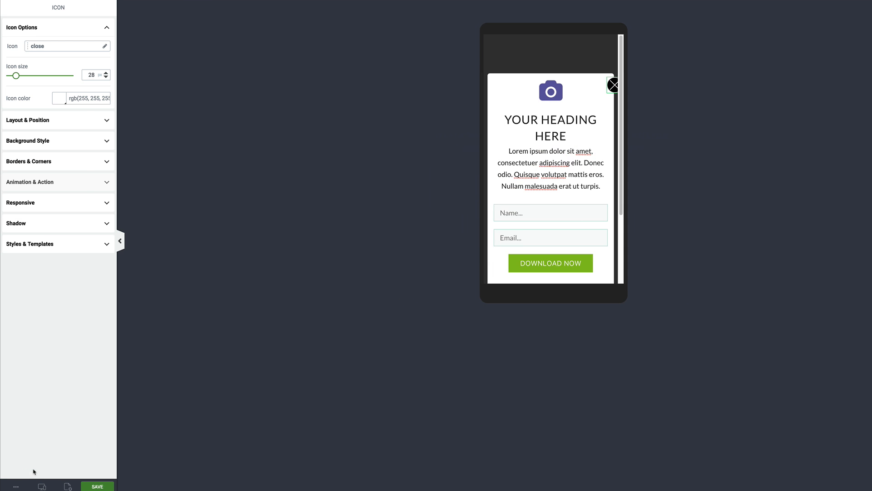
pyautogui.scroll(-3, 587, 186)
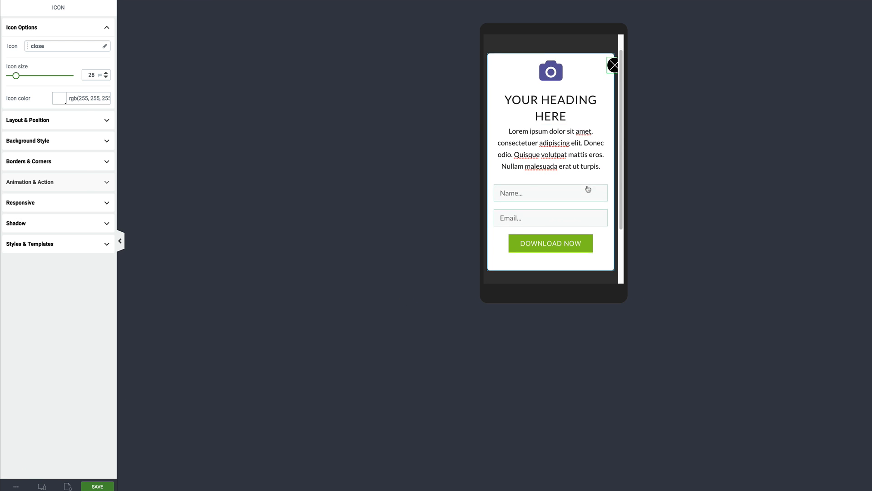
pyautogui.scroll(3, 588, 189)
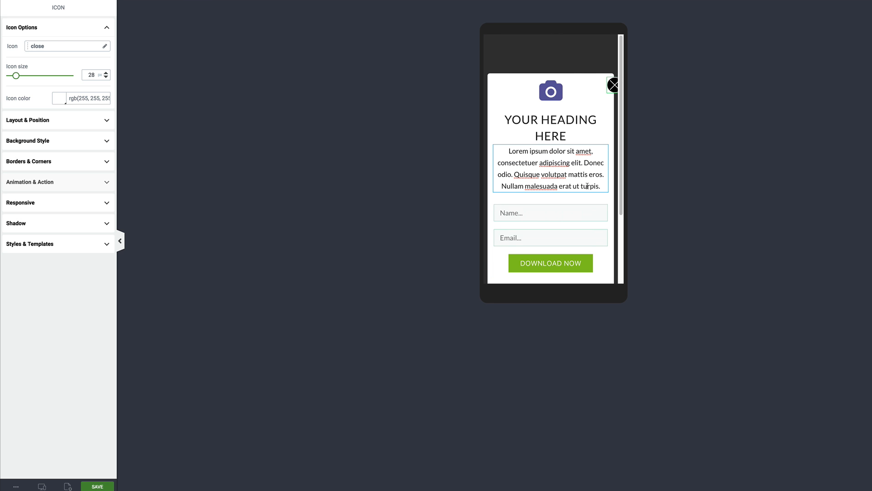
# - Set the Lorem ipsum paragraph to 16 px font size with 1.2 line height
pyautogui.click(579, 174)
pyautogui.doubleClick(579, 174)
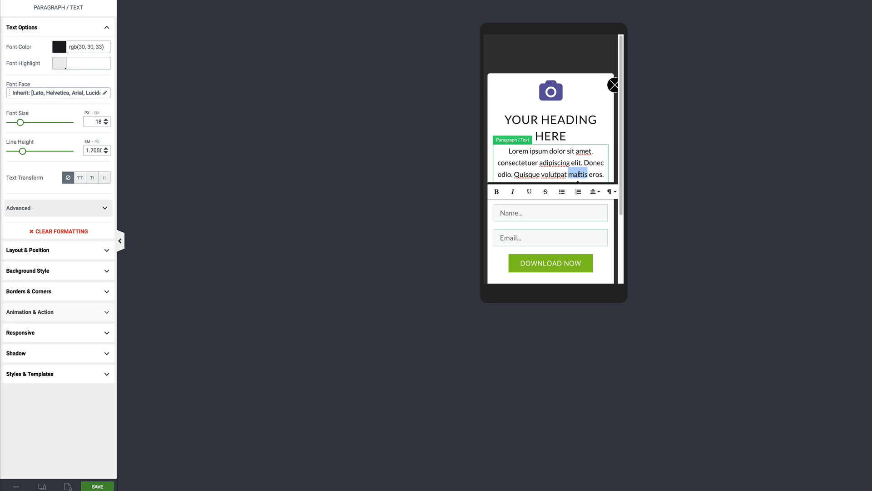
pyautogui.tripleClick(579, 174)
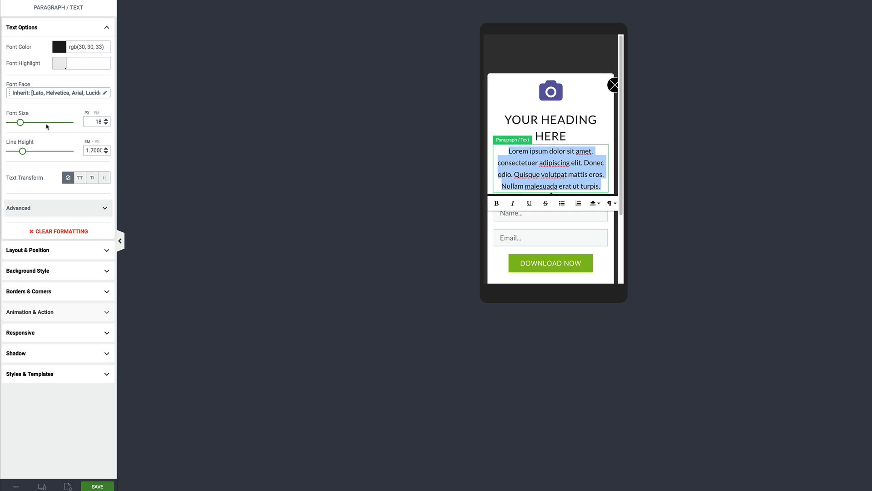
pyautogui.moveTo(21, 122); pyautogui.dragTo(19, 124)
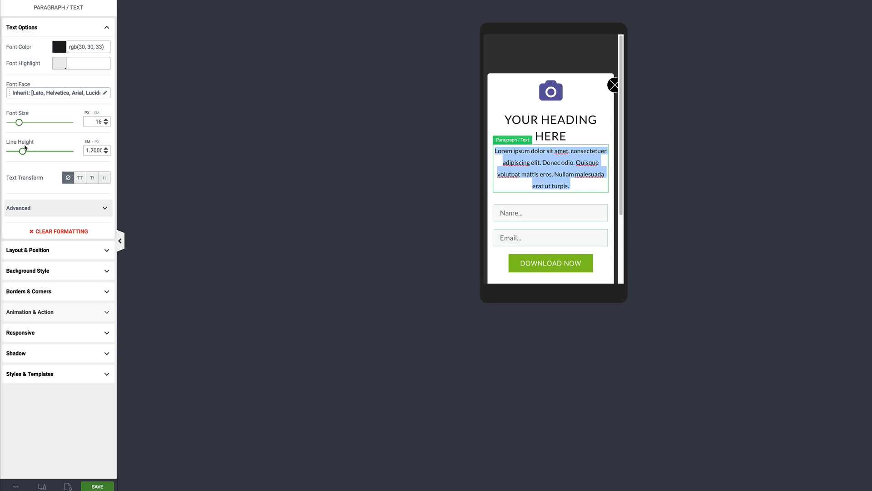
pyautogui.moveTo(22, 152); pyautogui.dragTo(19, 154)
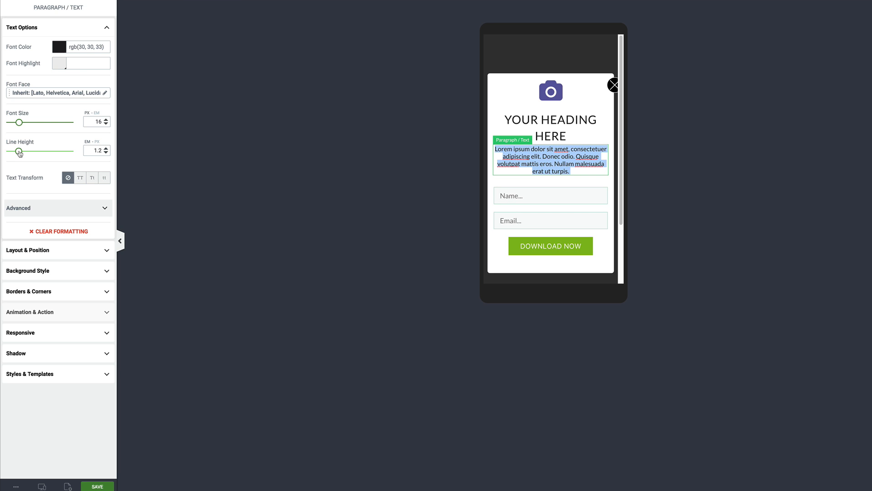
pyautogui.click(555, 120)
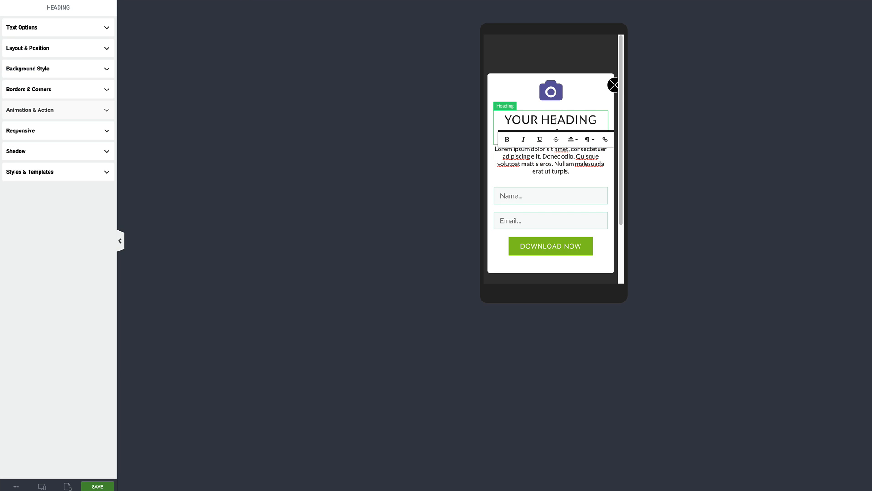
# - Shrink the mobile heading's font size so YOUR HEADING HERE fits one line, and resize the camera icon to 43 px
pyautogui.tripleClick(555, 119)
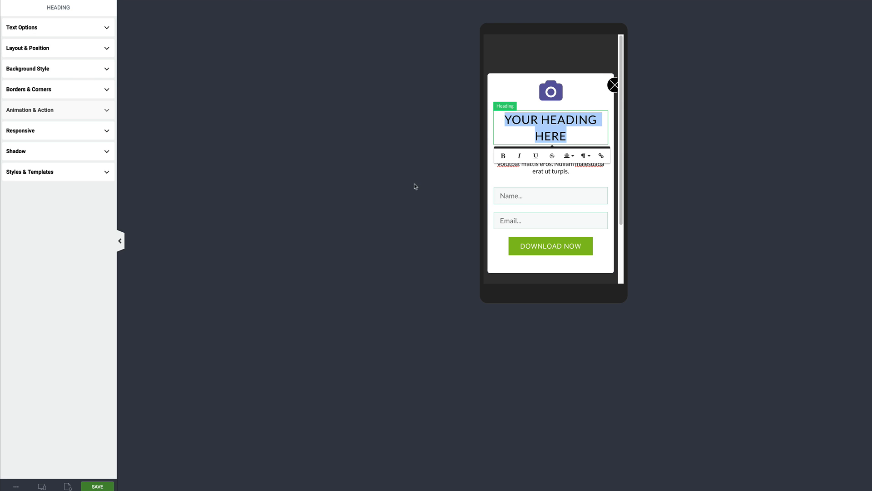
pyautogui.click(93, 28)
pyautogui.moveTo(27, 122); pyautogui.dragTo(25, 123)
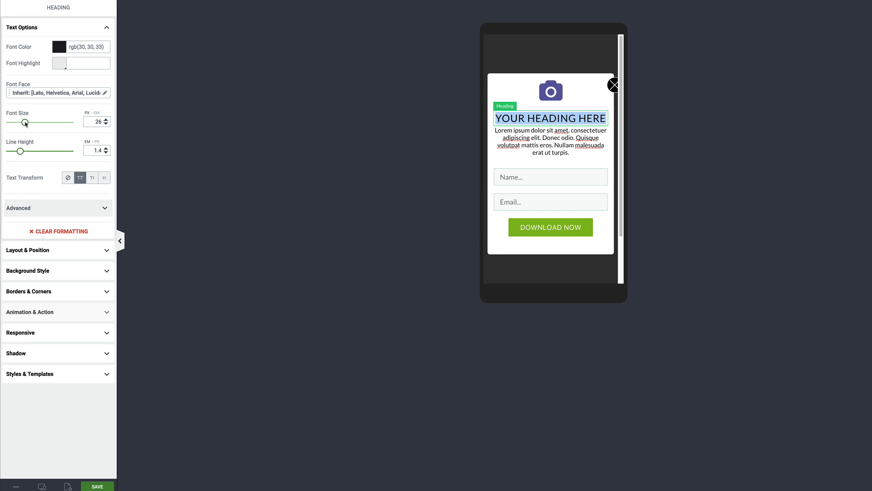
pyautogui.click(559, 90)
pyautogui.moveTo(33, 81); pyautogui.dragTo(21, 78)
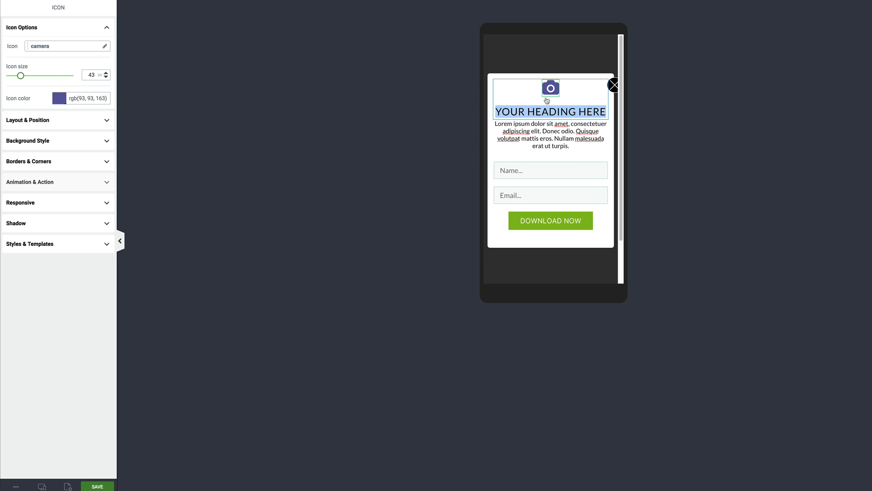
# - Save the lightbox and return the preview to desktop width
pyautogui.click(42, 486)
pyautogui.click(96, 486)
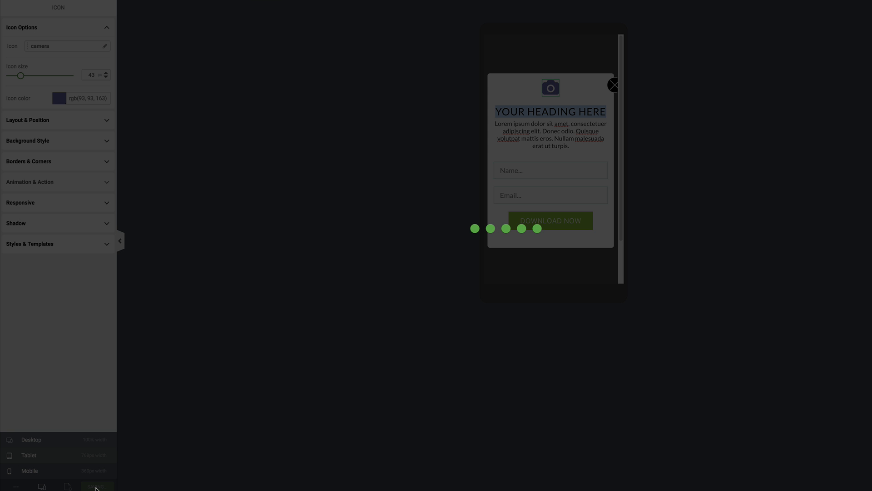
pyautogui.click(31, 441)
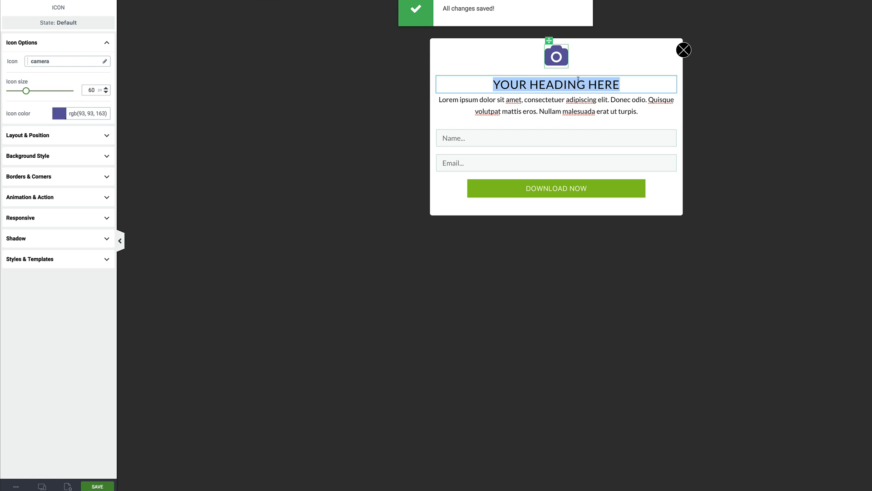
# - Preview the lightbox at tablet and mobile widths, then save the design
pyautogui.click(42, 485)
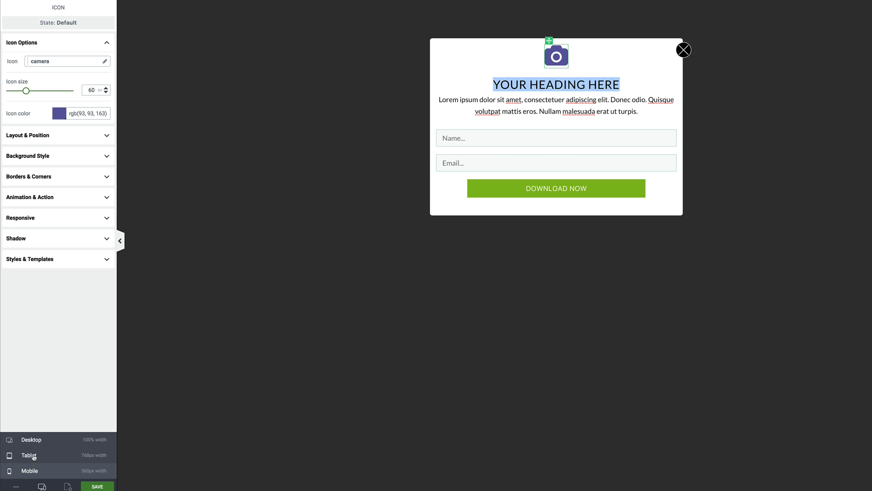
pyautogui.click(33, 455)
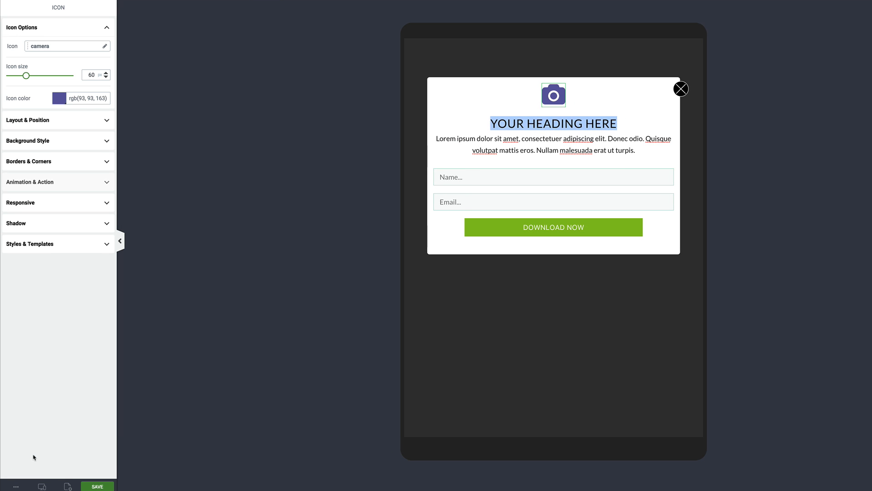
pyautogui.click(42, 485)
pyautogui.click(31, 471)
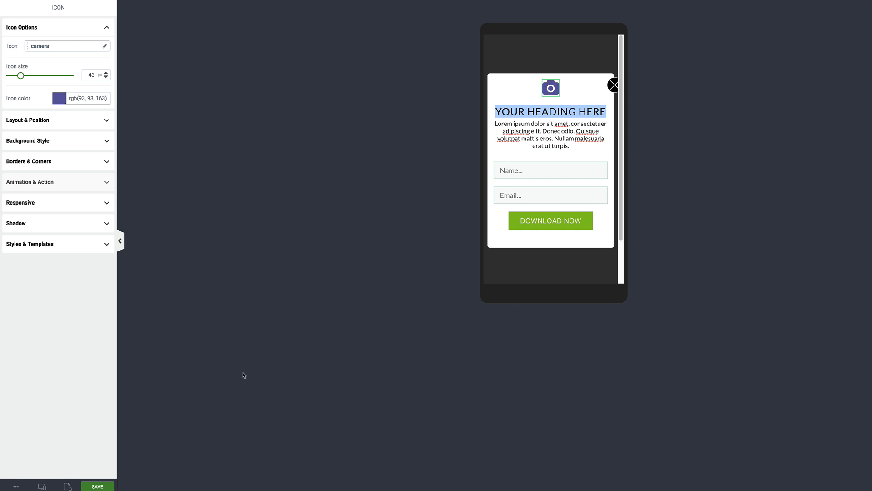
pyautogui.click(42, 485)
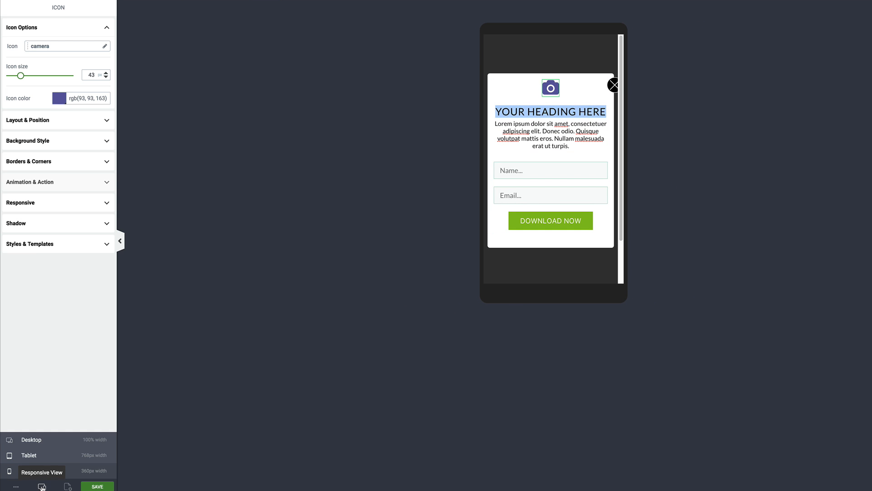
pyautogui.click(101, 487)
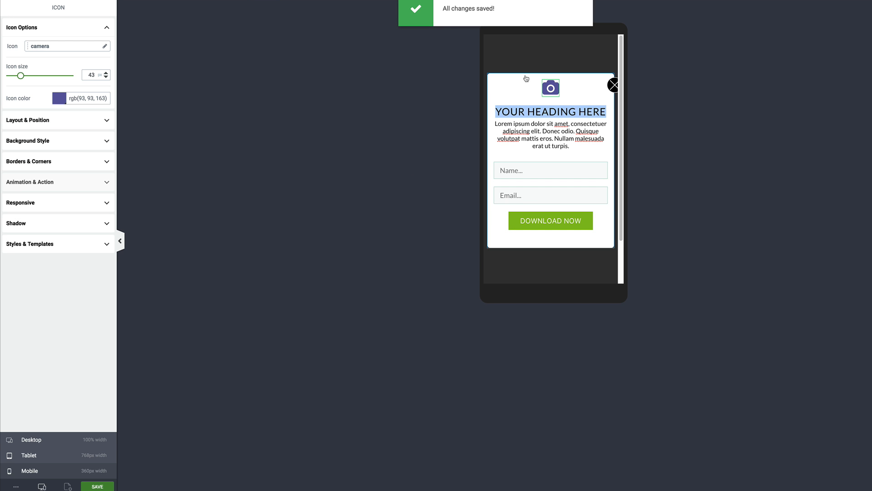
pyautogui.click(108, 488)
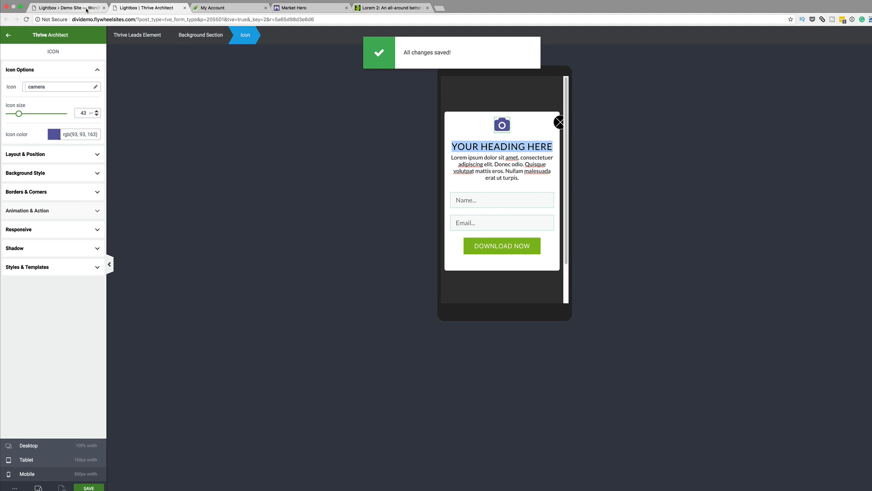
# - On the Lightbox forms page, change the display frequency from every 7 days to every 3 days
pyautogui.click(86, 9)
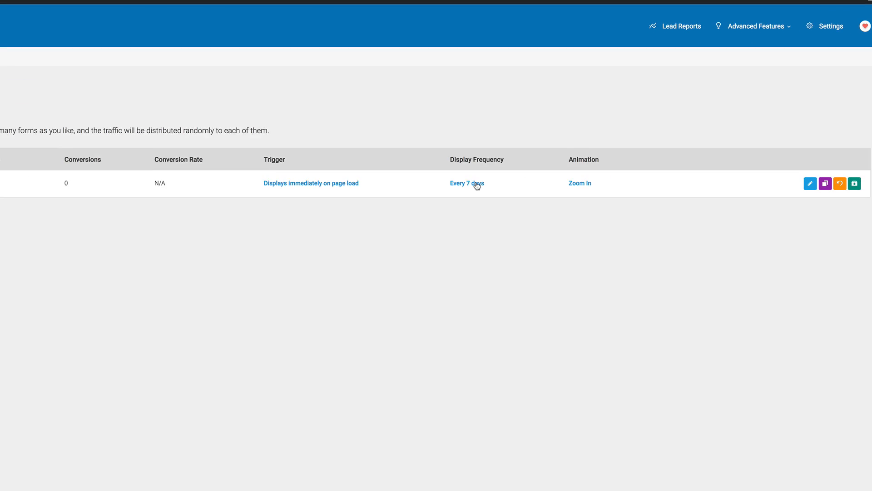
pyautogui.click(435, 186)
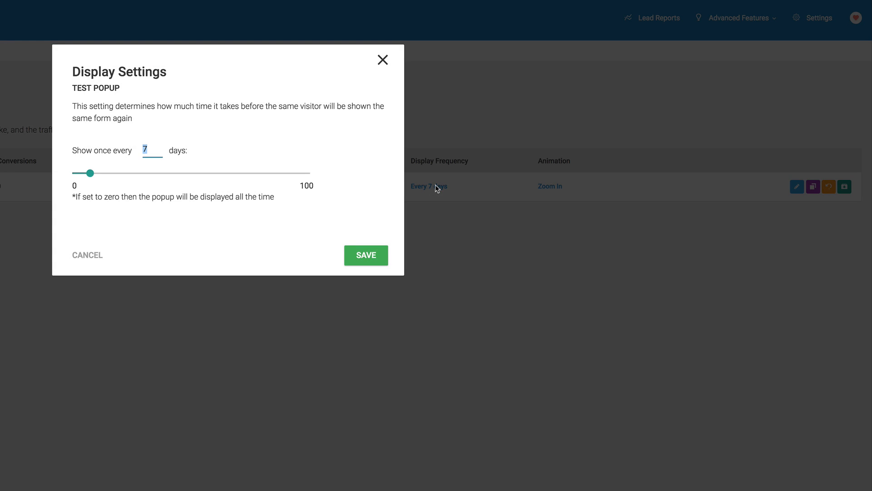
pyautogui.moveTo(90, 174); pyautogui.dragTo(81, 177)
pyautogui.click(373, 257)
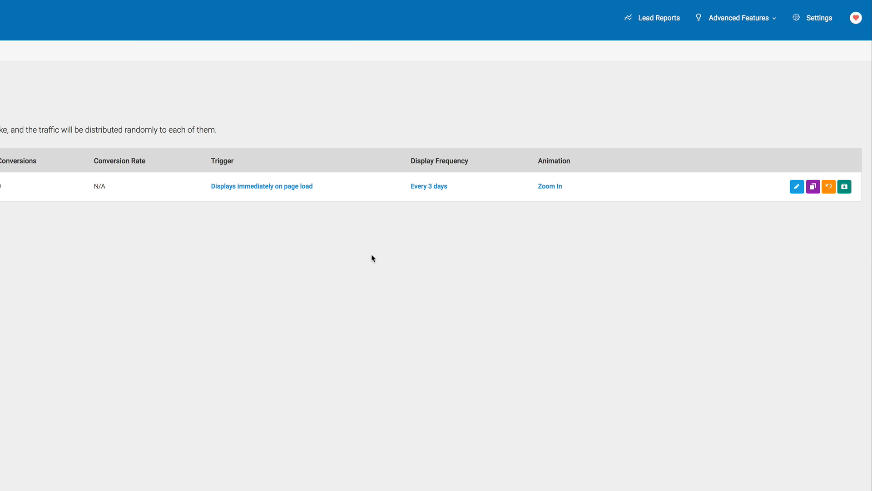
# - Change the form's animation from Zoom In to Slide in from Top
pyautogui.click(555, 188)
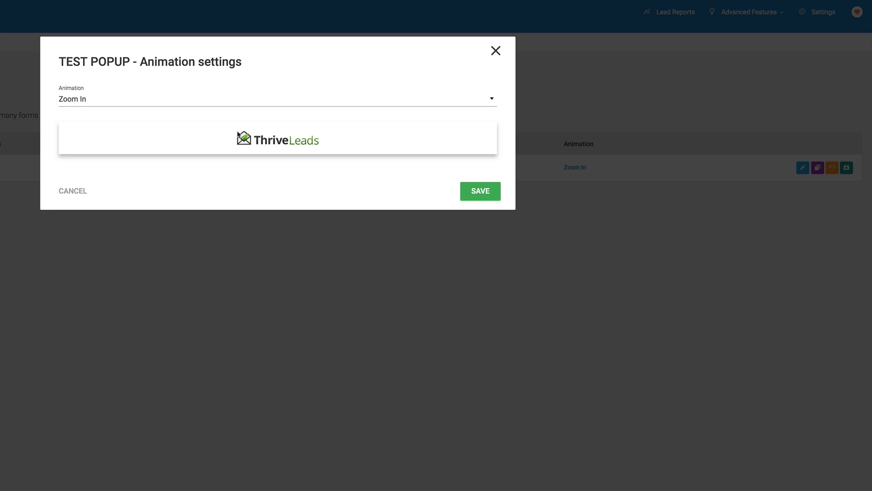
pyautogui.click(491, 99)
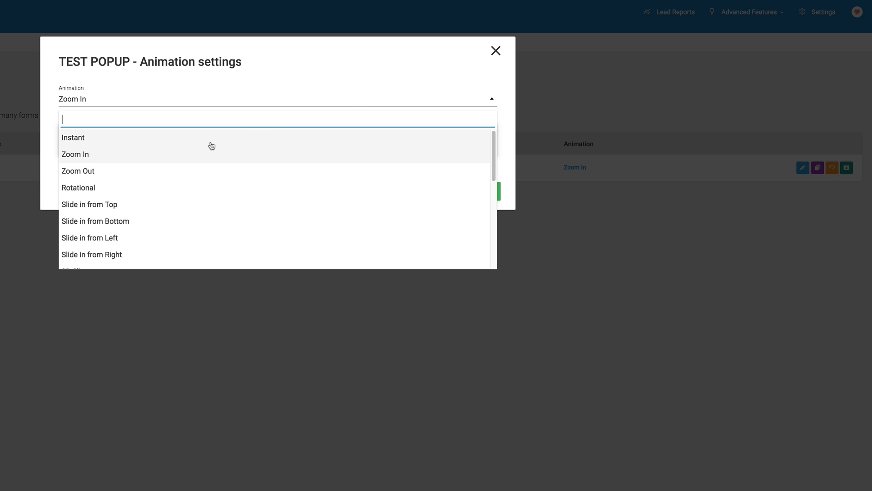
pyautogui.click(157, 206)
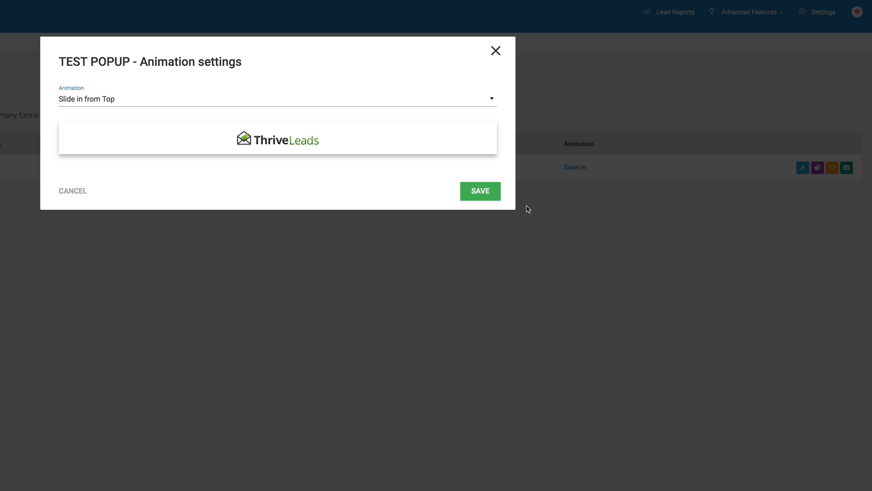
pyautogui.click(481, 191)
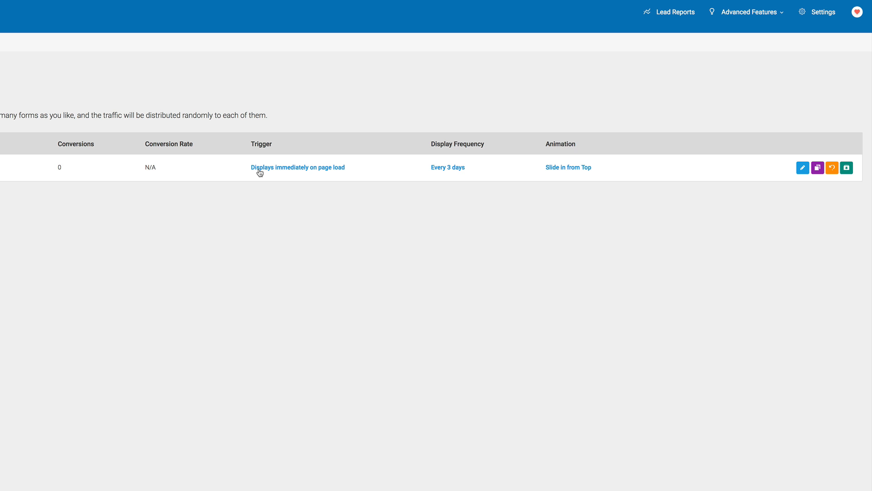
# - Set the TEST POPUP trigger to 'Show after a certain period of time' with a 3-second delay
pyautogui.click(291, 169)
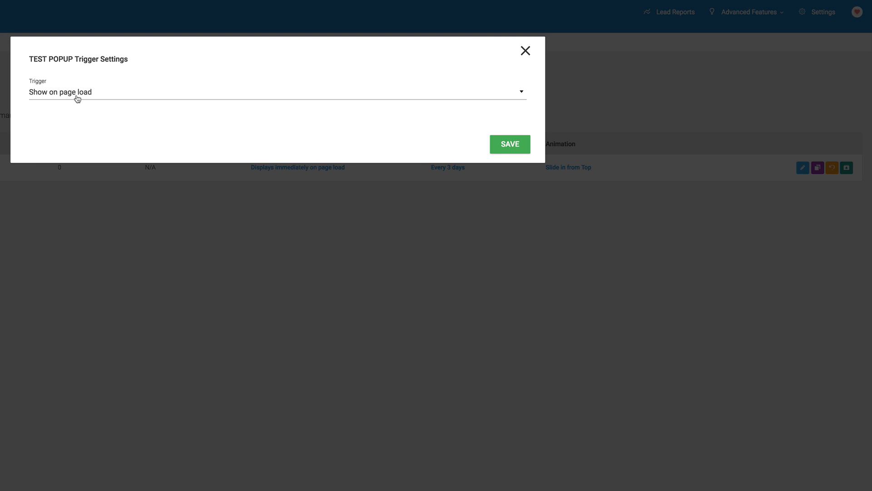
pyautogui.click(99, 95)
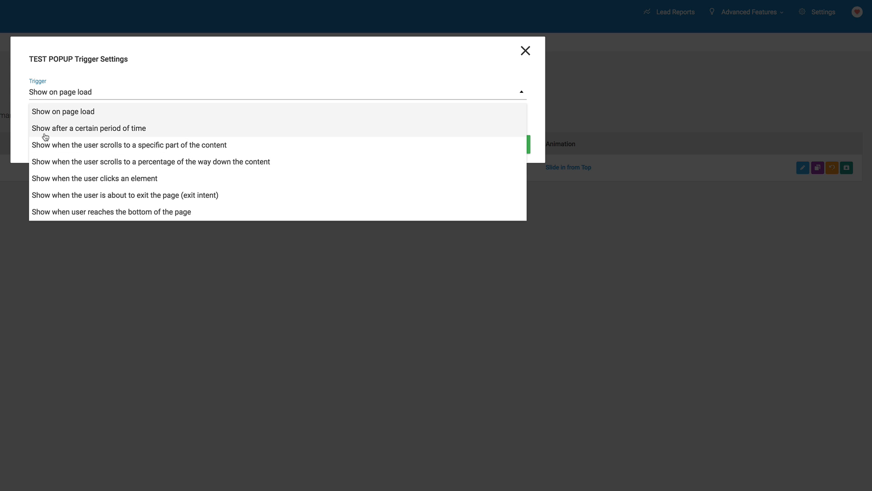
pyautogui.click(142, 131)
pyautogui.moveTo(70, 141); pyautogui.dragTo(41, 142)
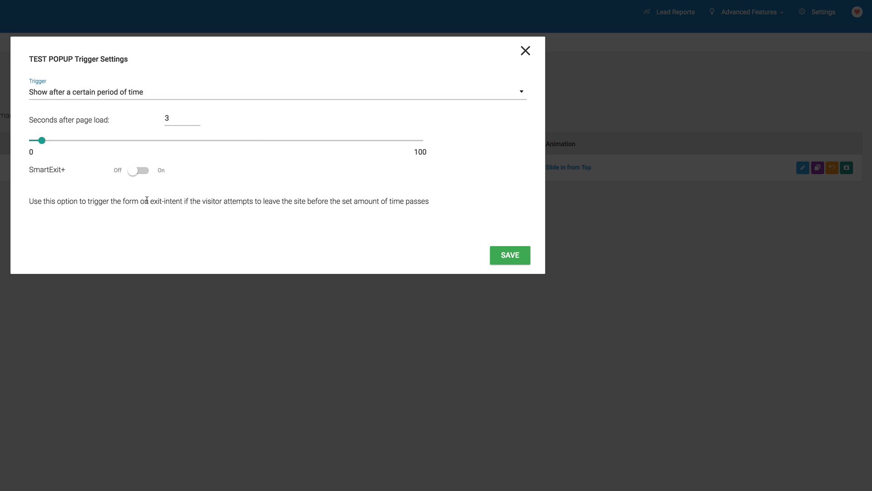
pyautogui.click(512, 256)
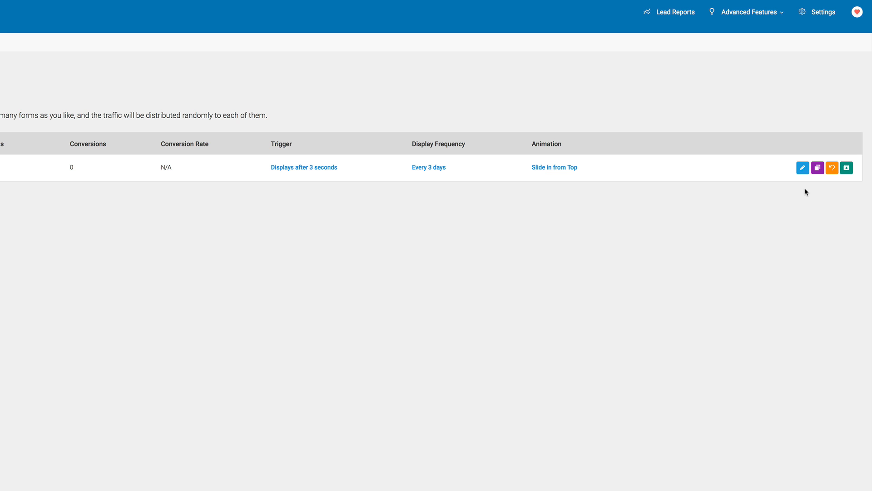
# - Expand TEST GROUP, turn Display On Desktop and Display On Mobile on, and collapse the row
pyautogui.click(807, 172)
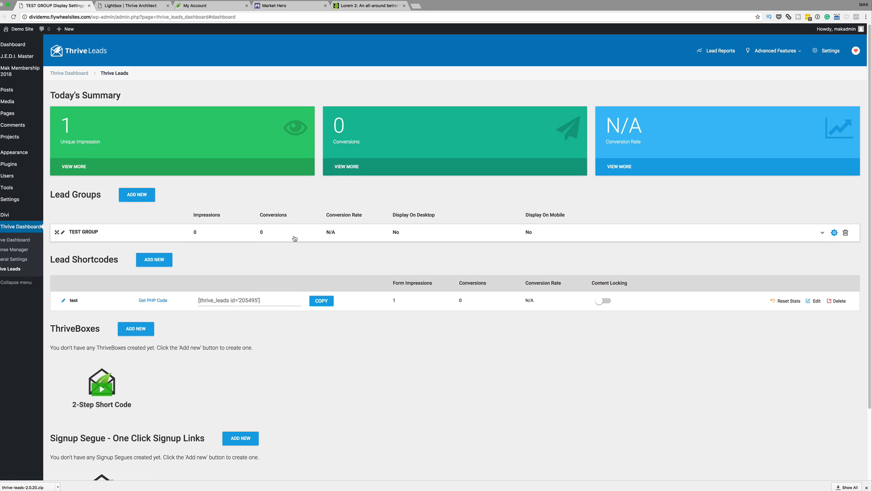
pyautogui.click(295, 233)
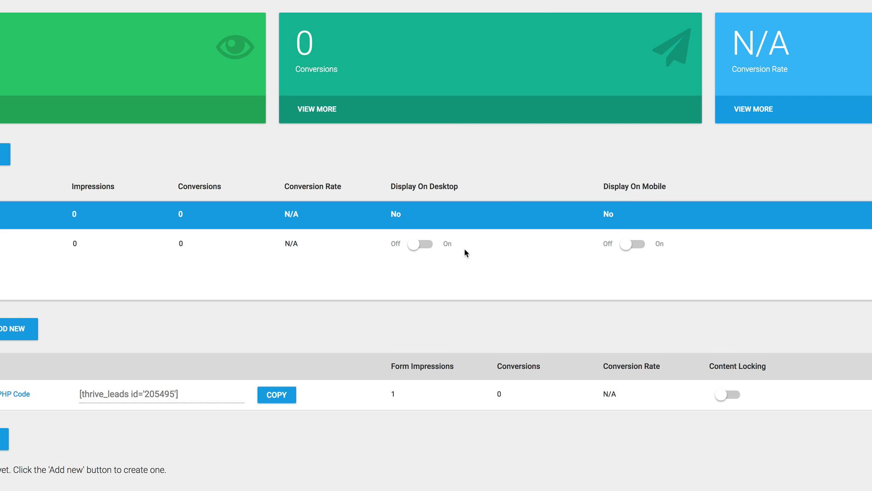
pyautogui.click(413, 248)
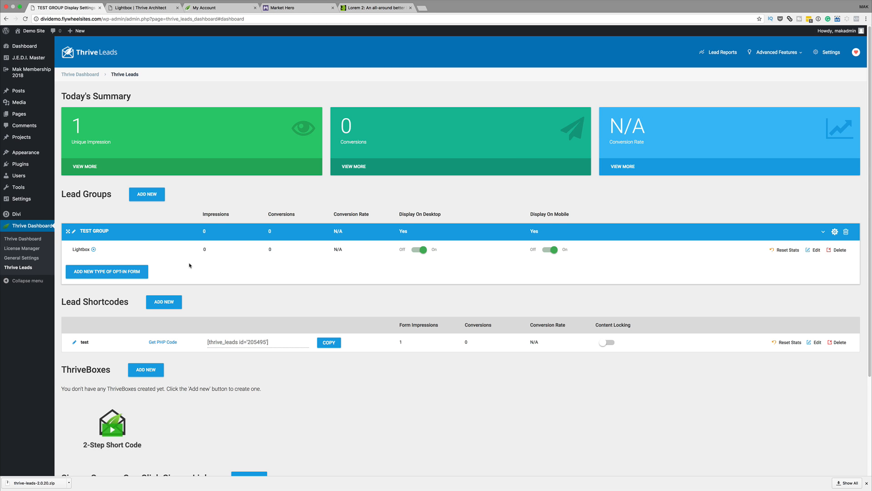
pyautogui.click(377, 235)
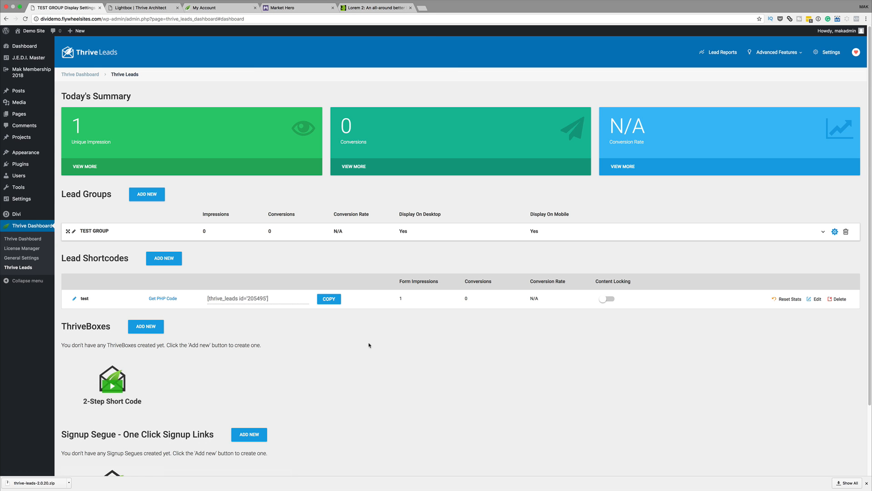
# - Load dividemo.flywheelsites.com in a new incognito window and click into the popup's Name and Email fields
pyautogui.moveTo(74, 6)
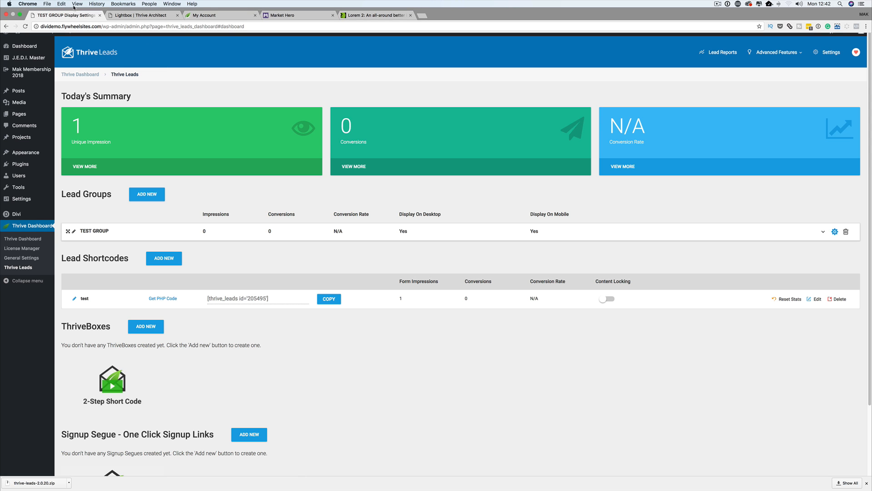
pyautogui.click(46, 5)
pyautogui.click(57, 25)
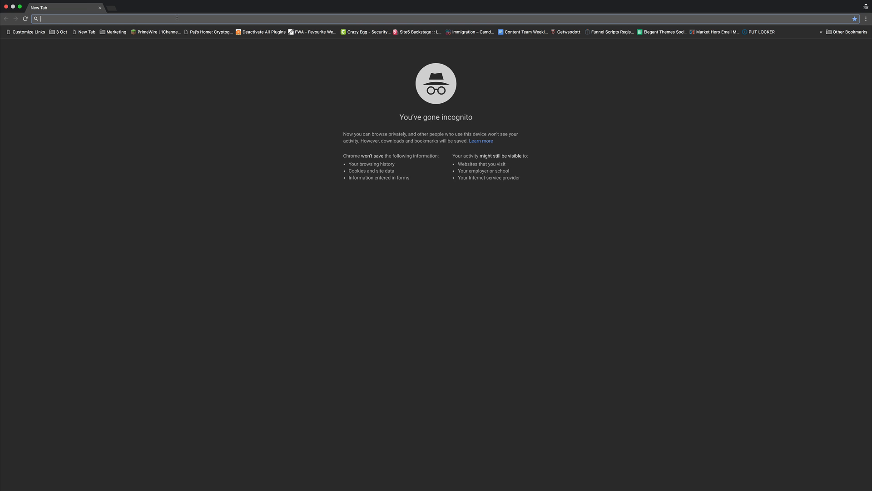
pyautogui.write('dividemo.flywheelsites.com')
pyautogui.press('Return')
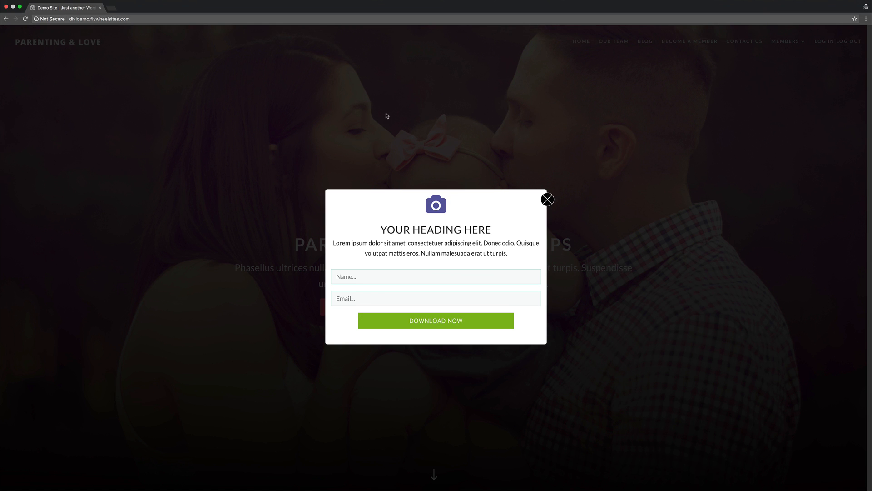
pyautogui.click(380, 277)
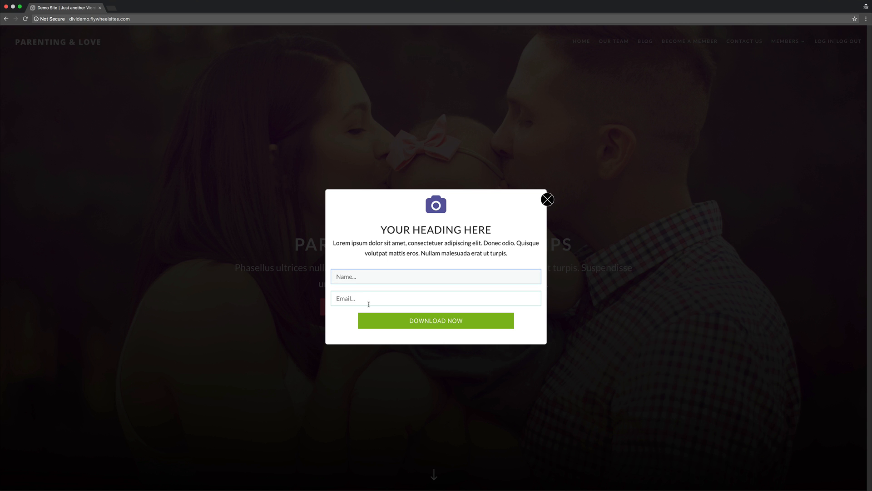
pyautogui.click(366, 298)
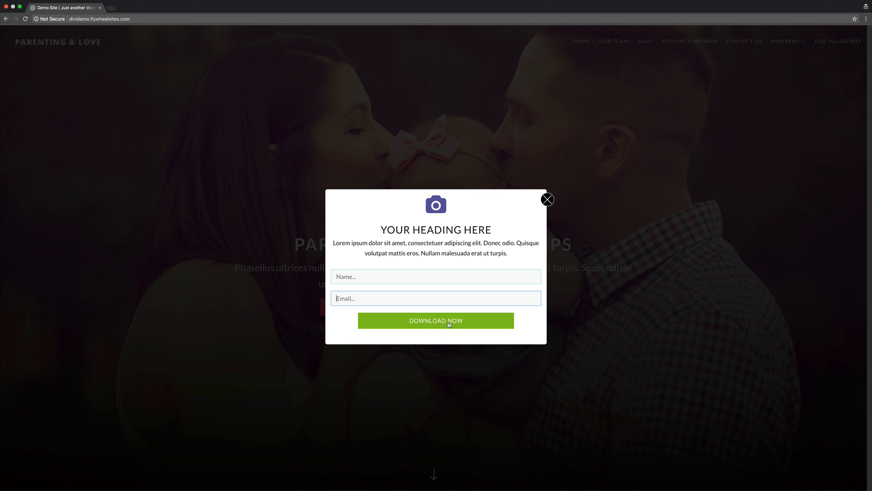